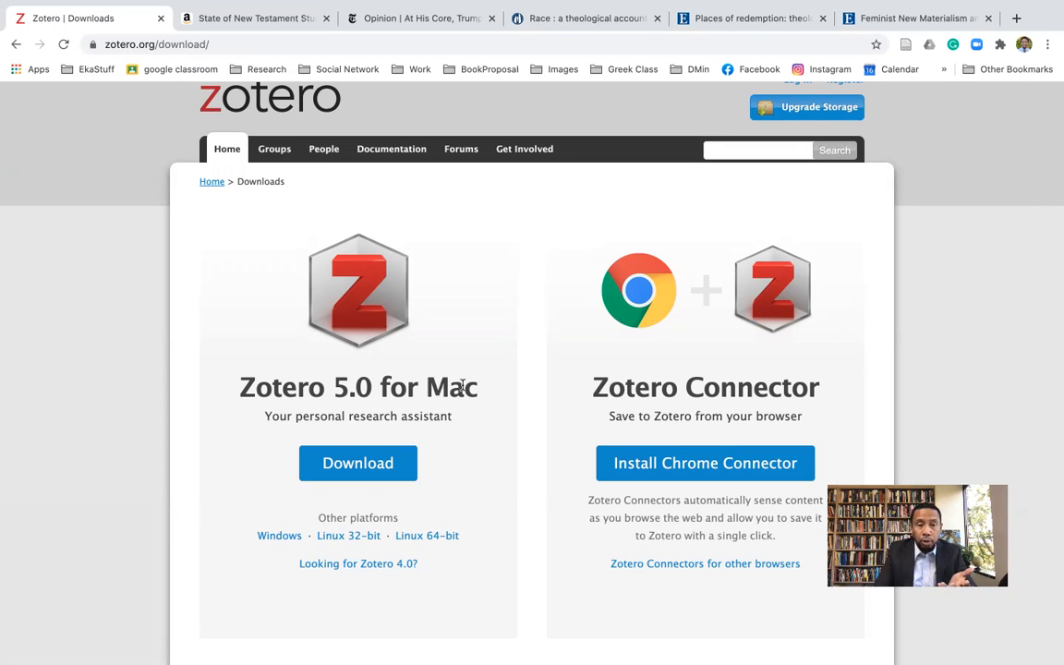
Switch to Zotero and look through the full library, viewing the details of several items
key("ctrl+Left")
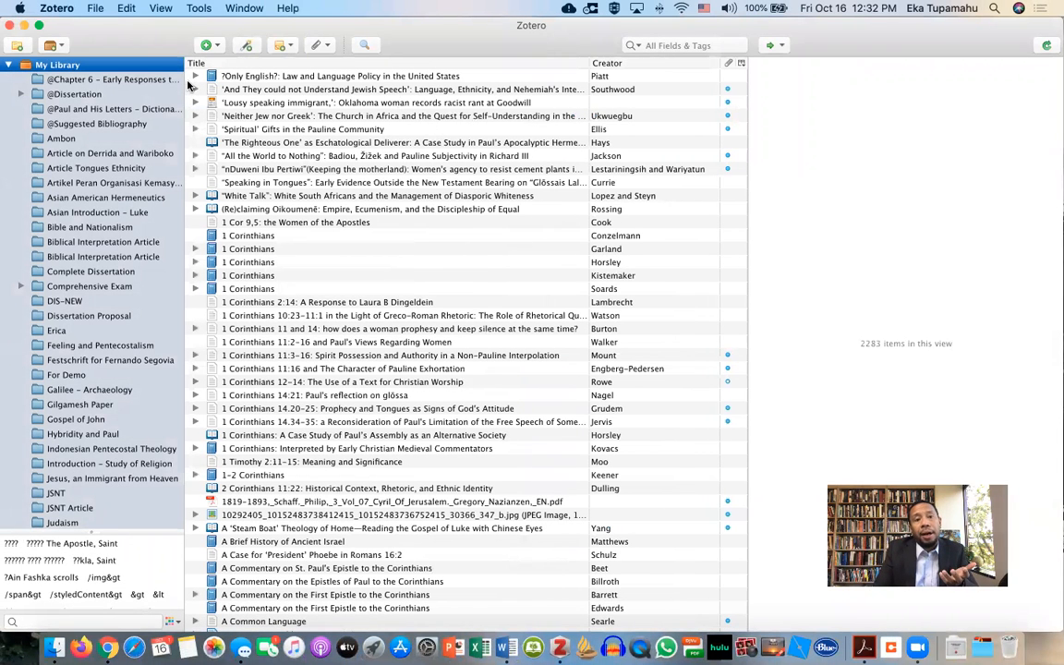
left_click(307, 113)
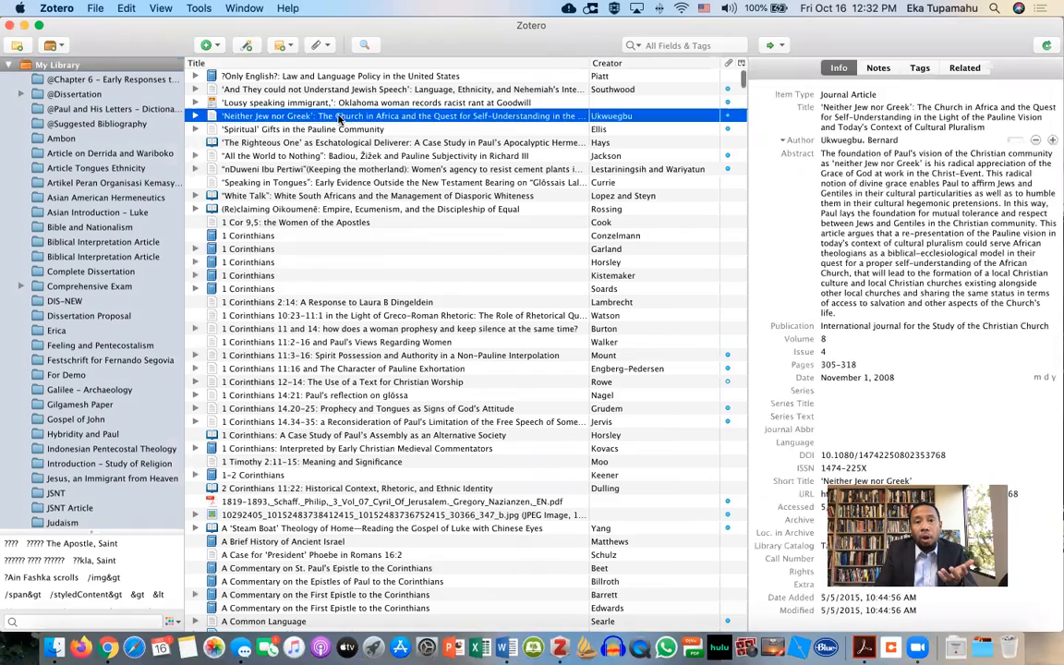
left_click(346, 224)
left_click(365, 396)
left_click(368, 475)
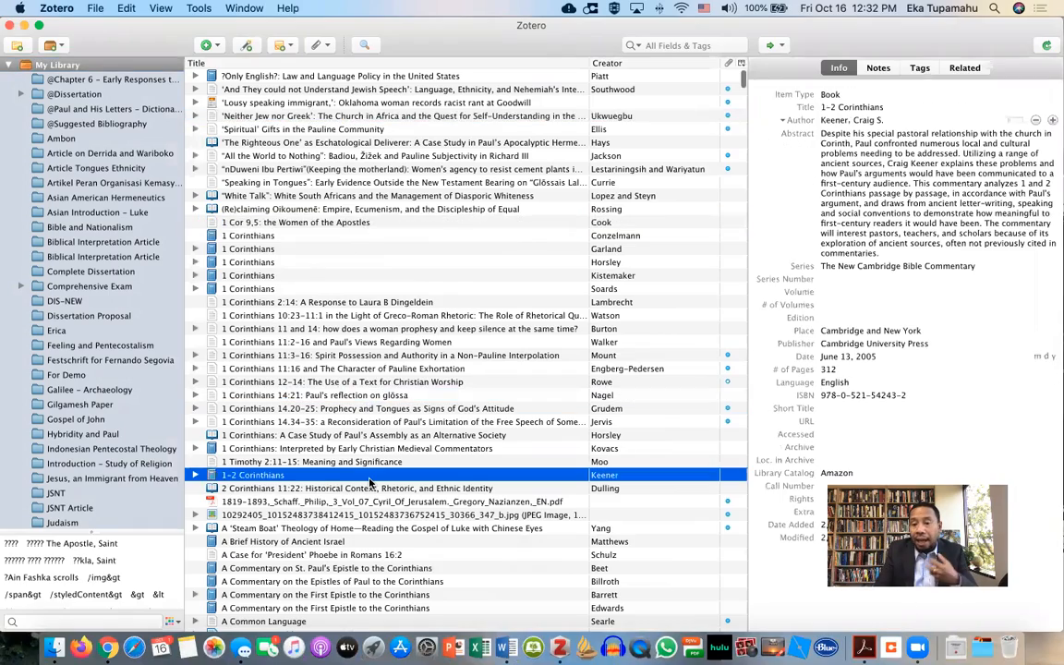
scroll(368, 482, "down", 15)
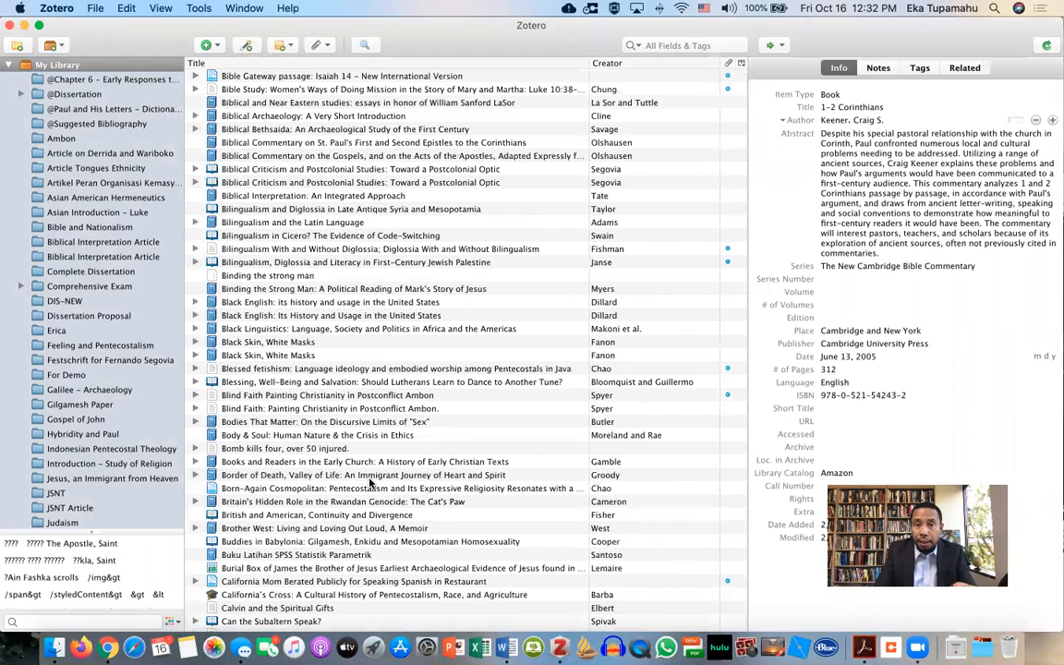
scroll(369, 481, "up", 15)
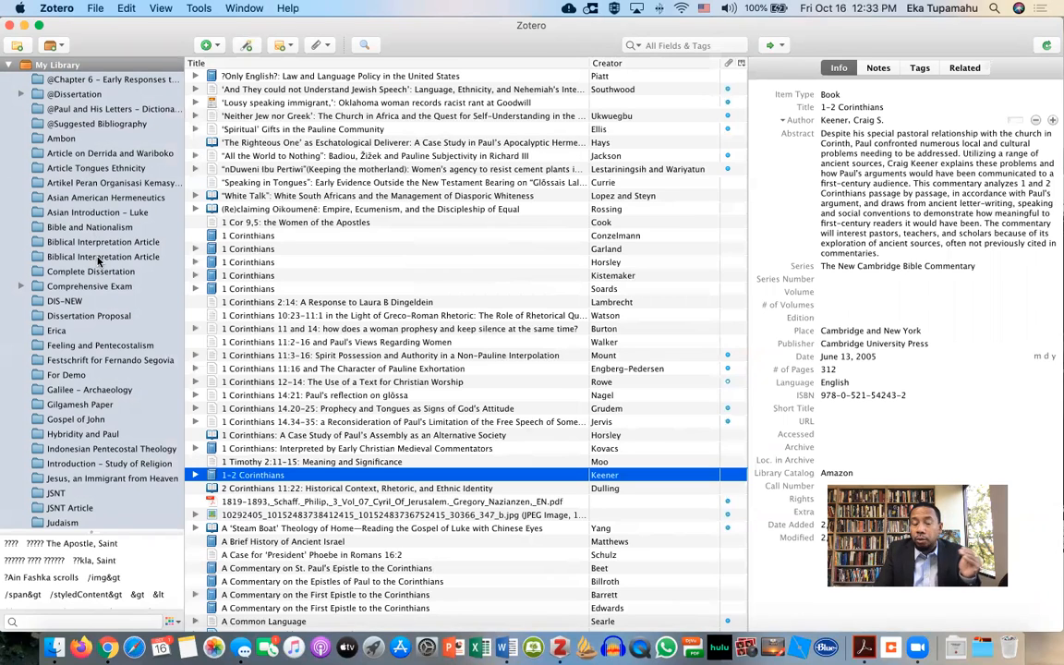
Open the Article Tongues Ethnicity collection and look through the sources it holds
left_click(115, 169)
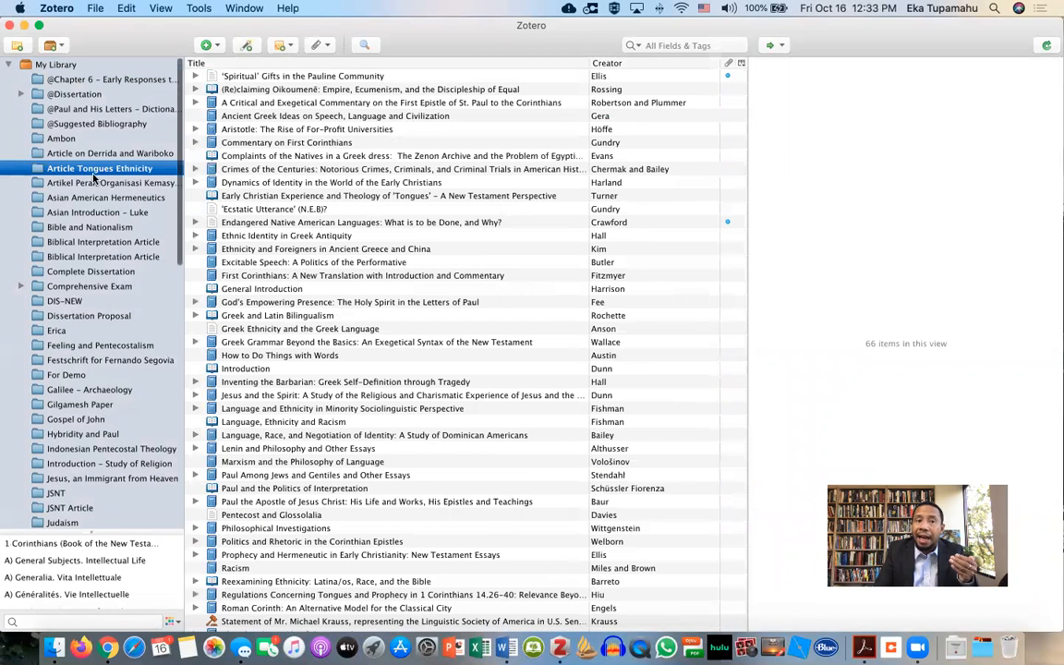
scroll(388, 238, "down", 10)
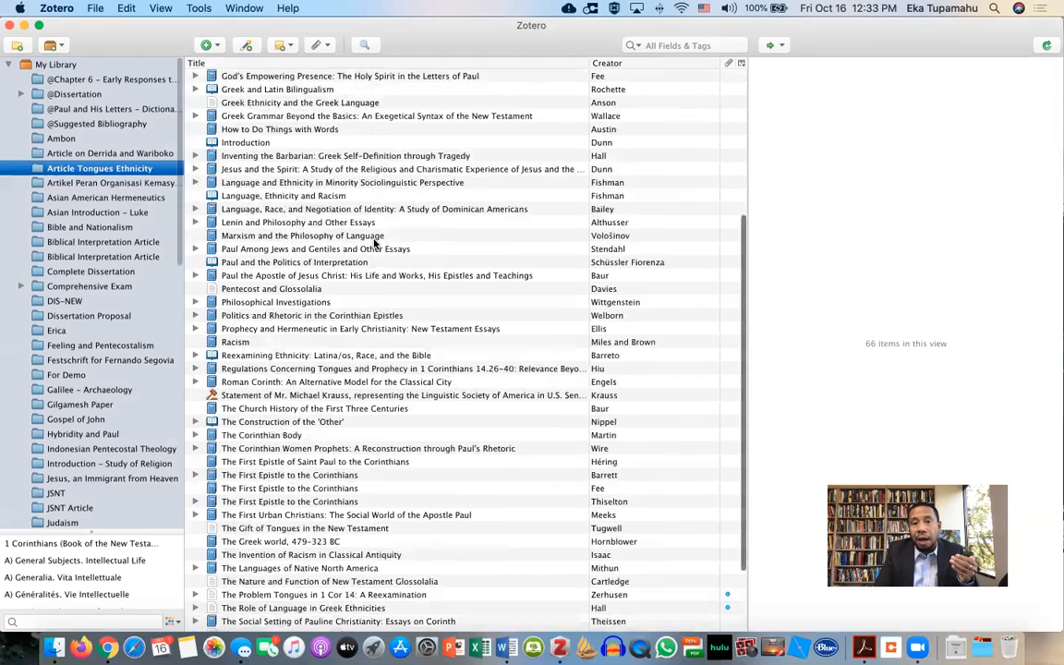
scroll(388, 238, "up", 10)
scroll(374, 242, "down", 10)
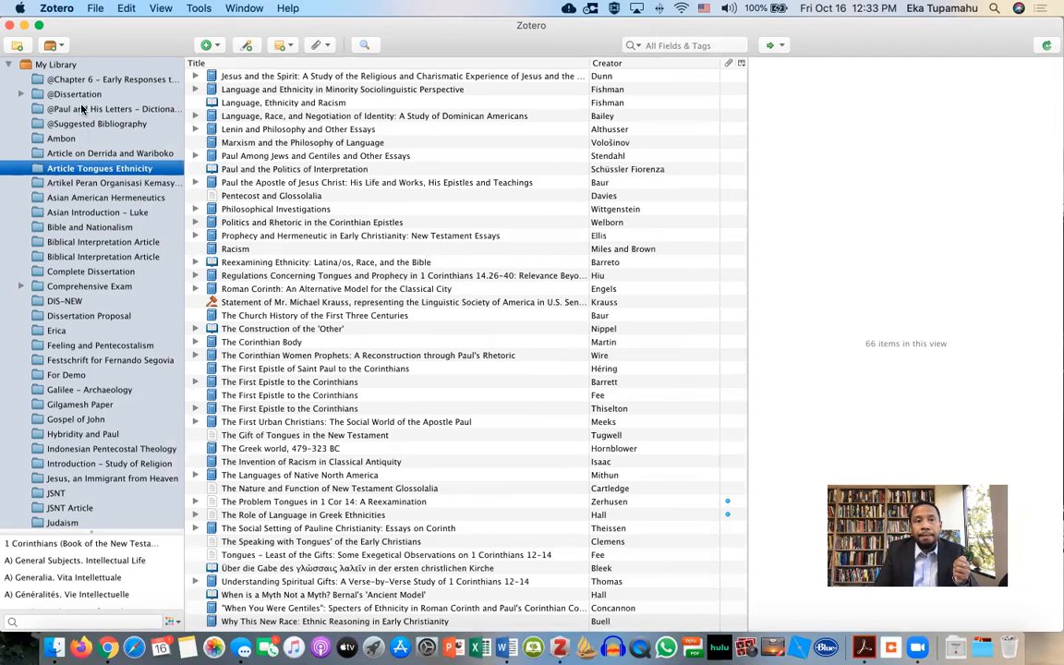
Create a new collection named "My Theology Paper" in My Library
left_click(67, 66)
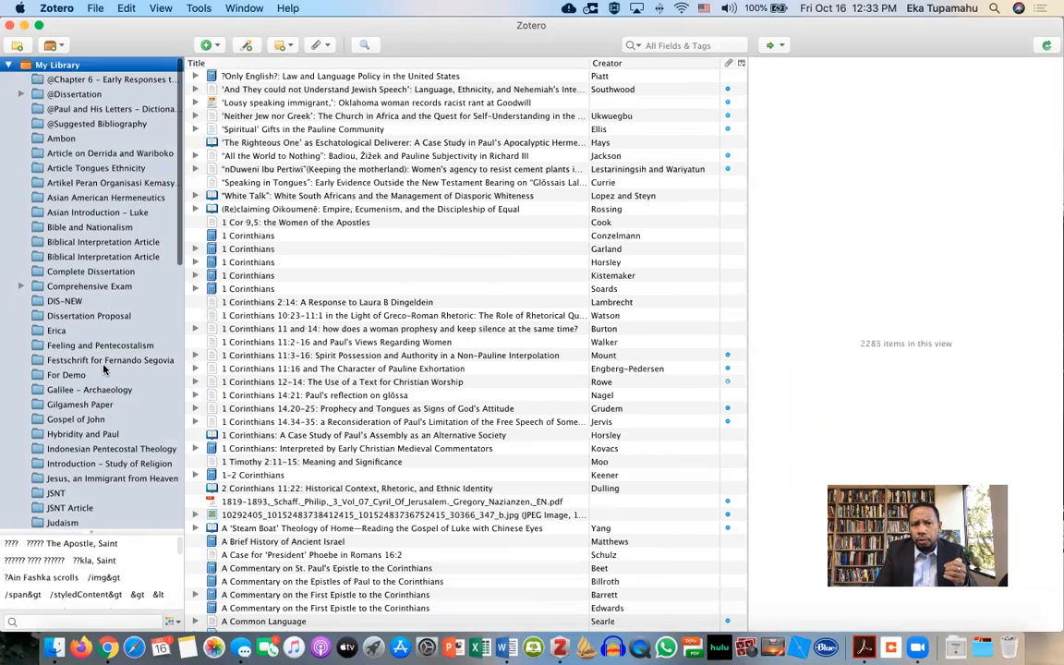
scroll(92, 327, "down", 5)
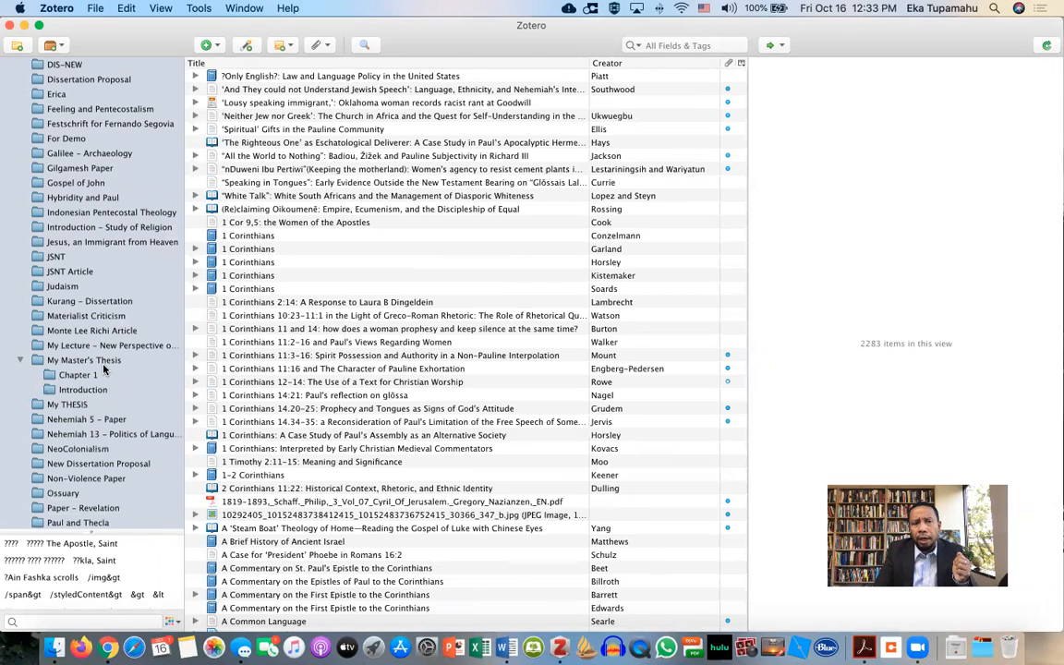
left_click(18, 51)
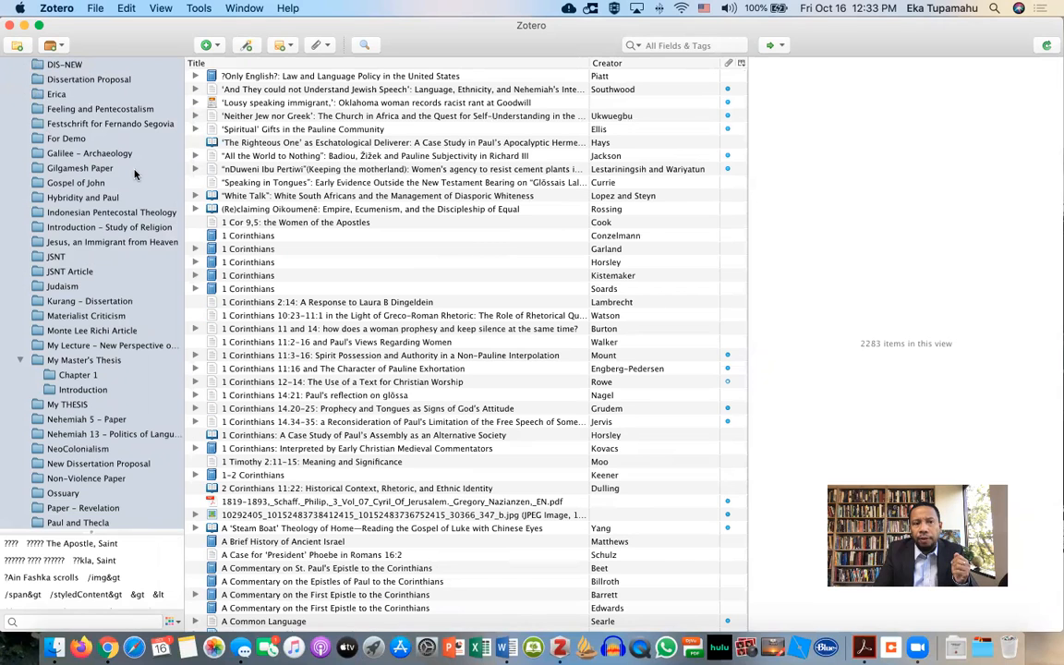
left_click(18, 49)
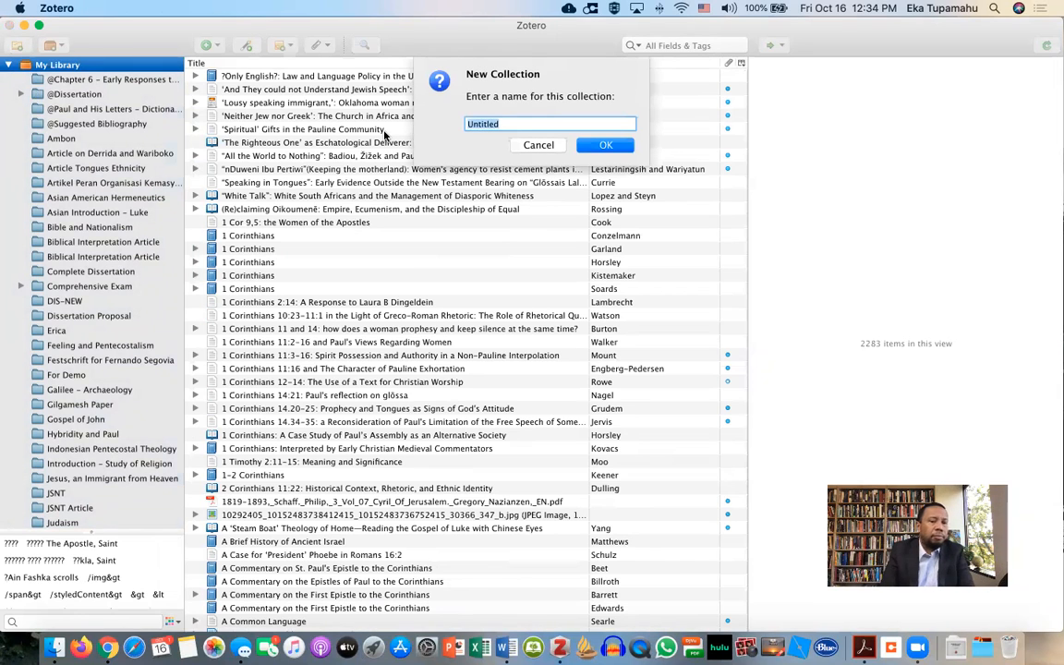
type("My Theo")
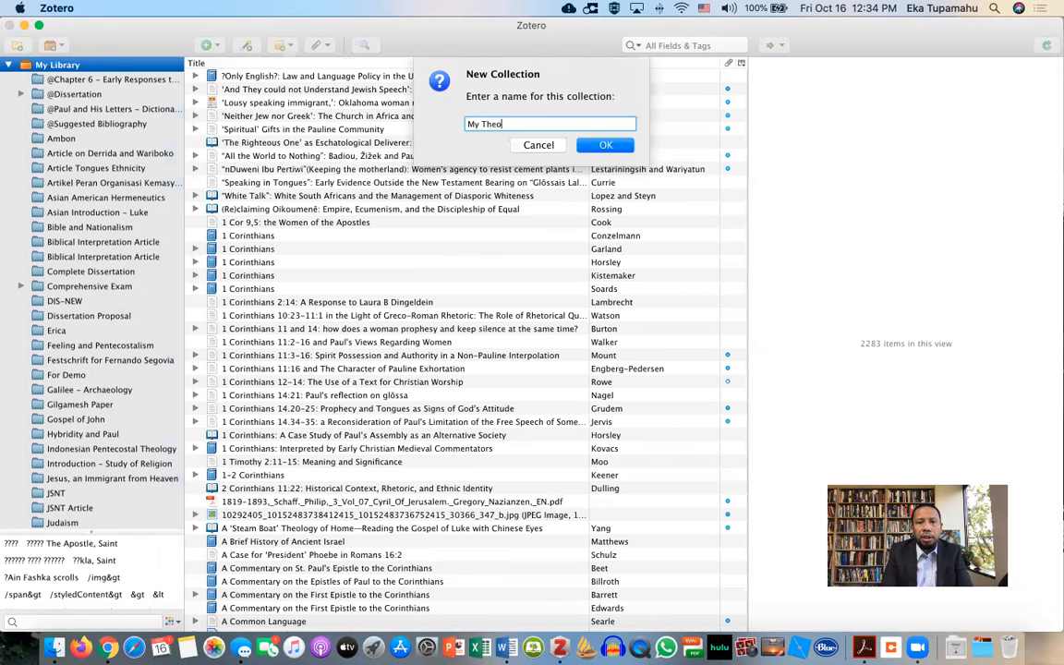
type("logy Paper")
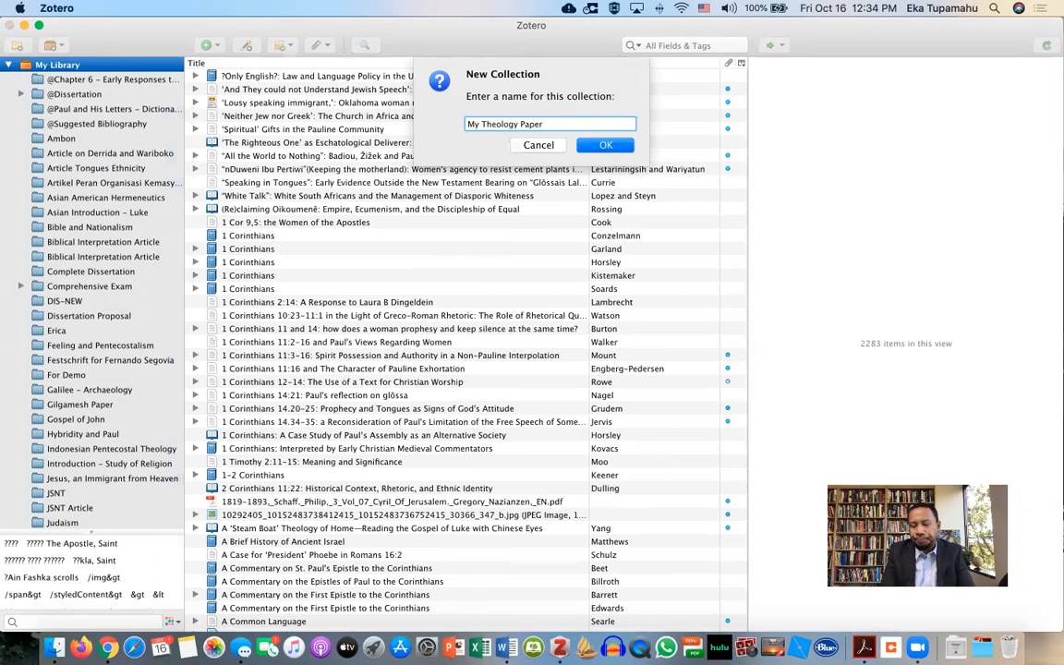
left_click(606, 145)
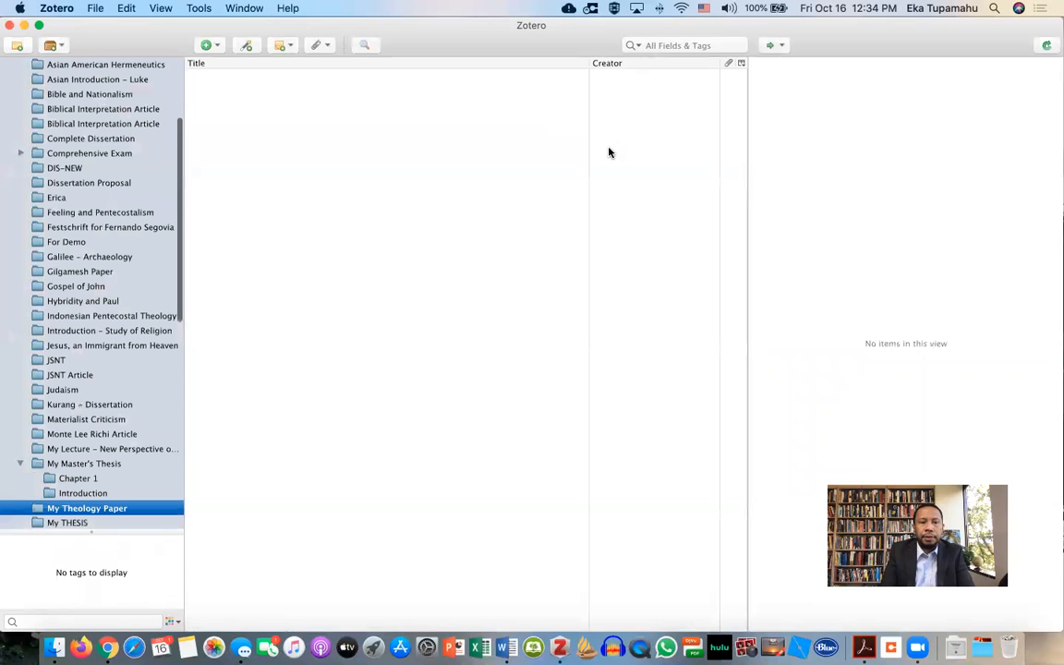
Add a Book item manually to the new collection with the title "The Morphology of Biblical Greek"
scroll(110, 434, "down", 5)
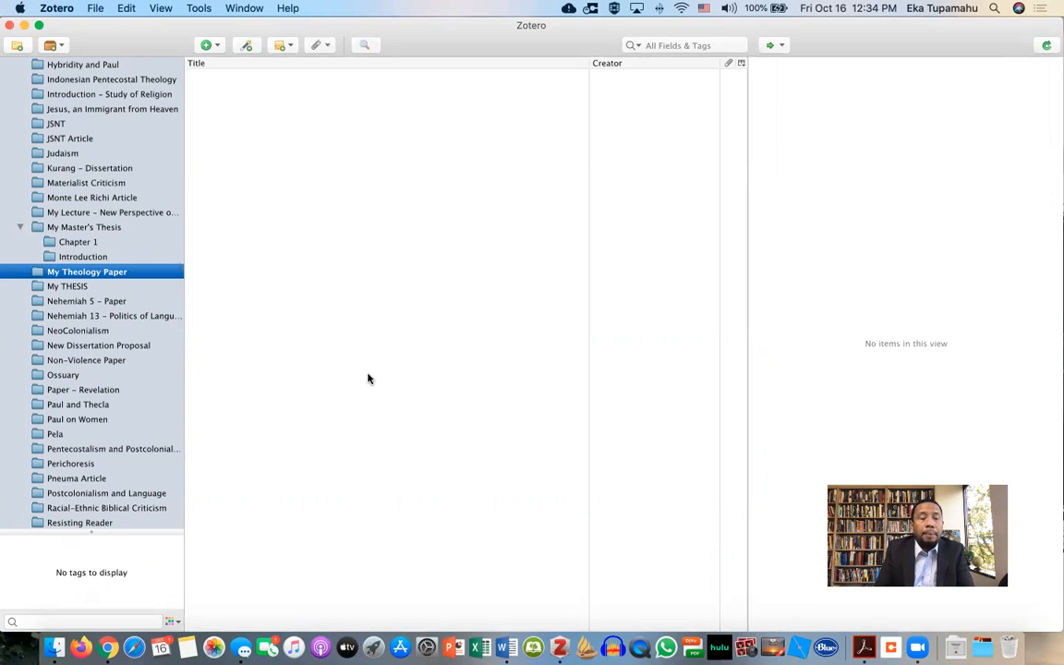
left_click(207, 47)
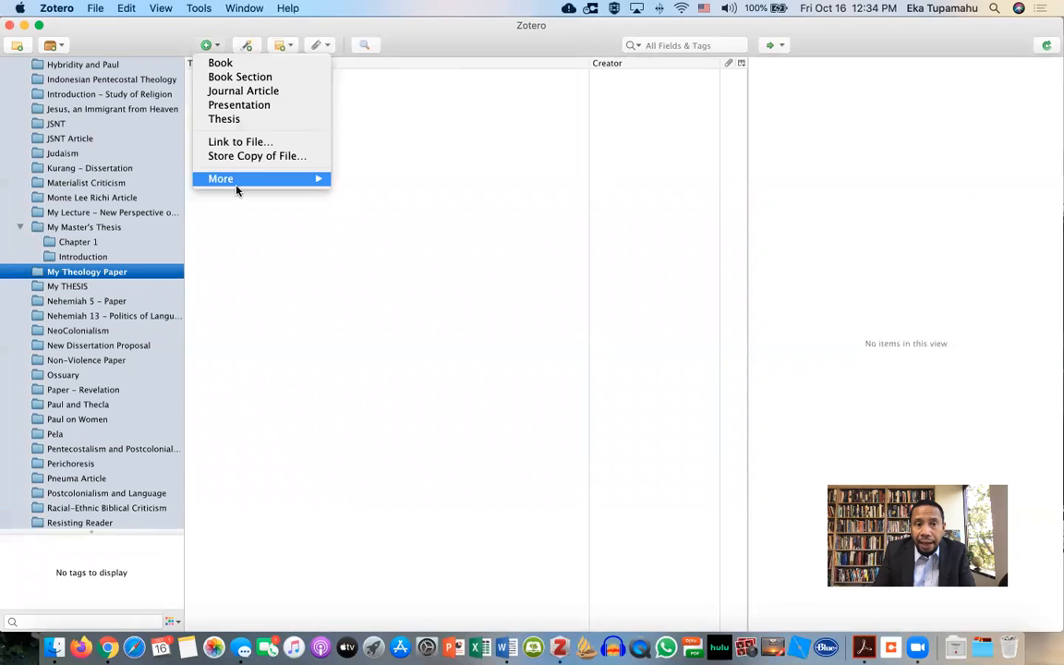
mouse_move(242, 179)
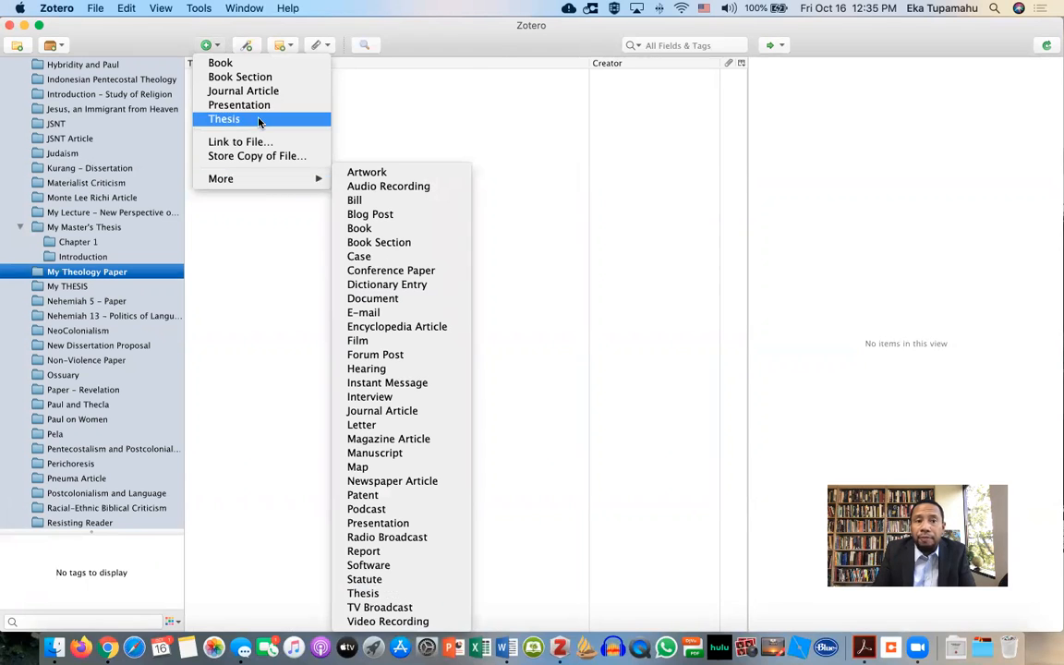
left_click(238, 65)
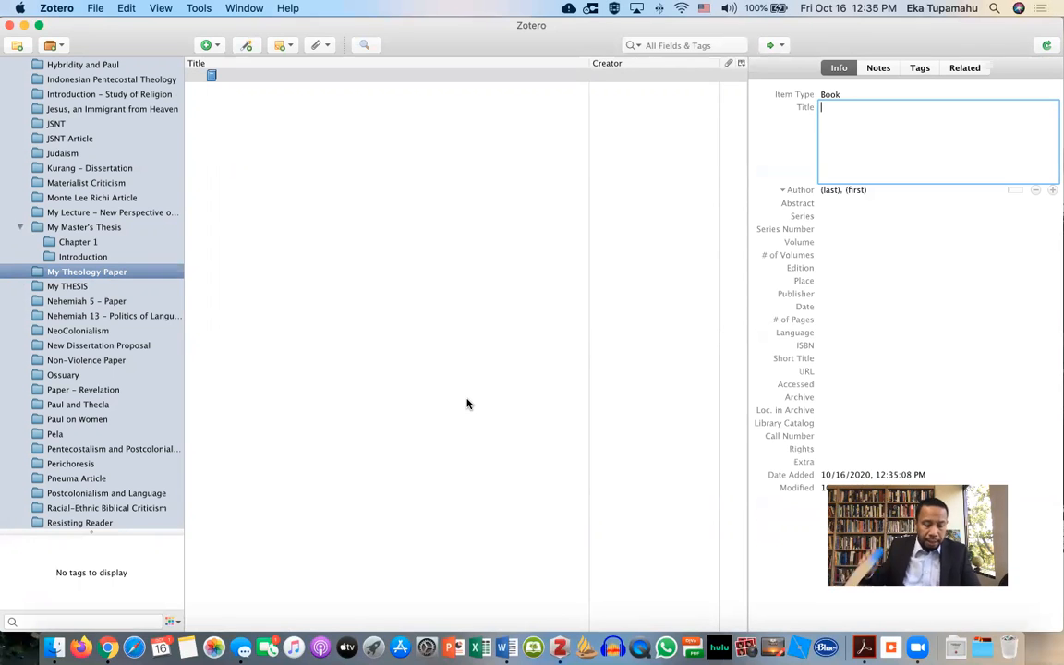
type("Morpholgy")
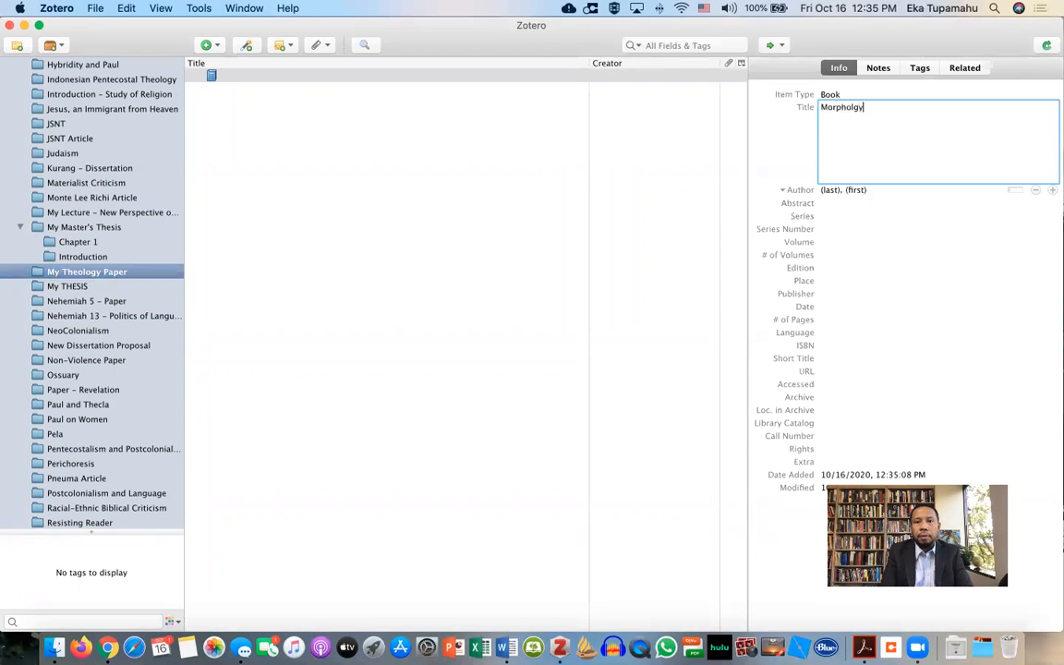
key("BackSpace")
key("BackSpace")
key("BackSpace")
type("logy of")
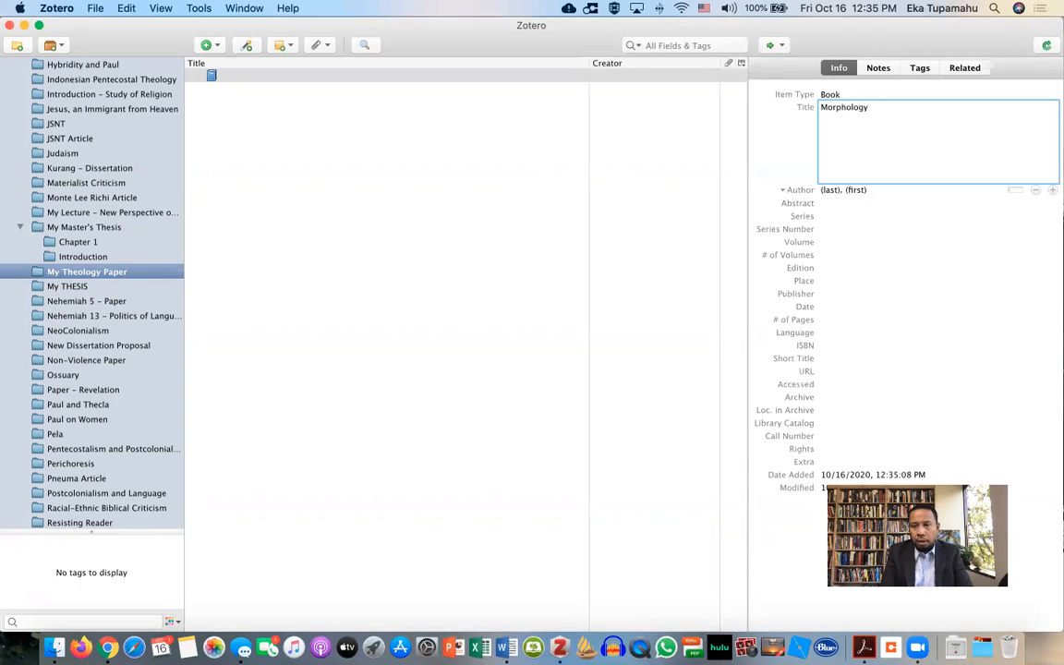
type(" Biblical Greek")
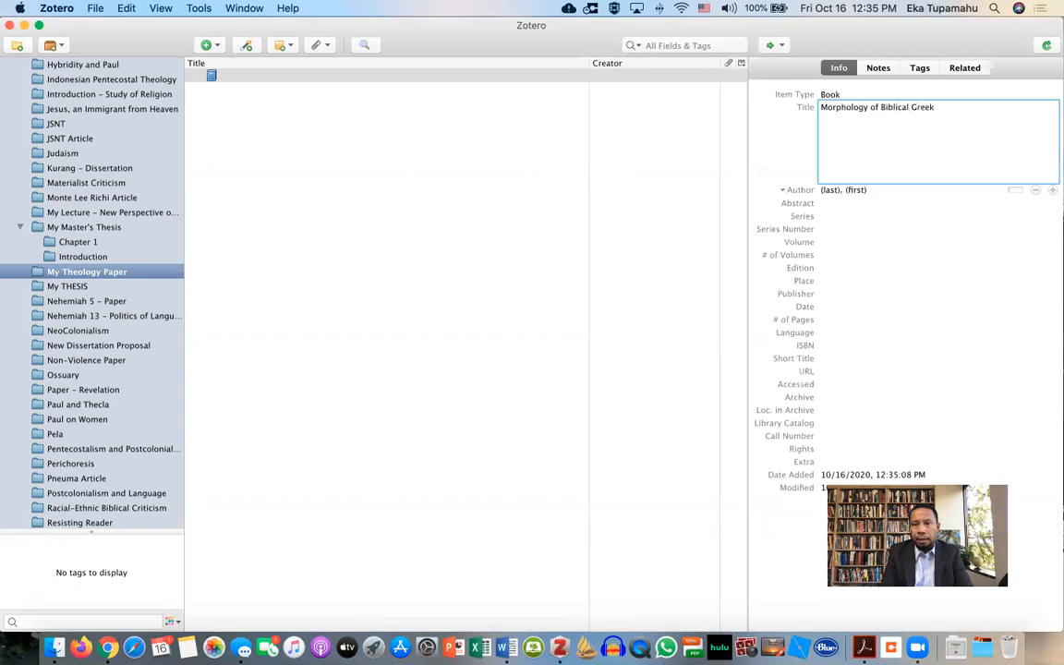
type("The")
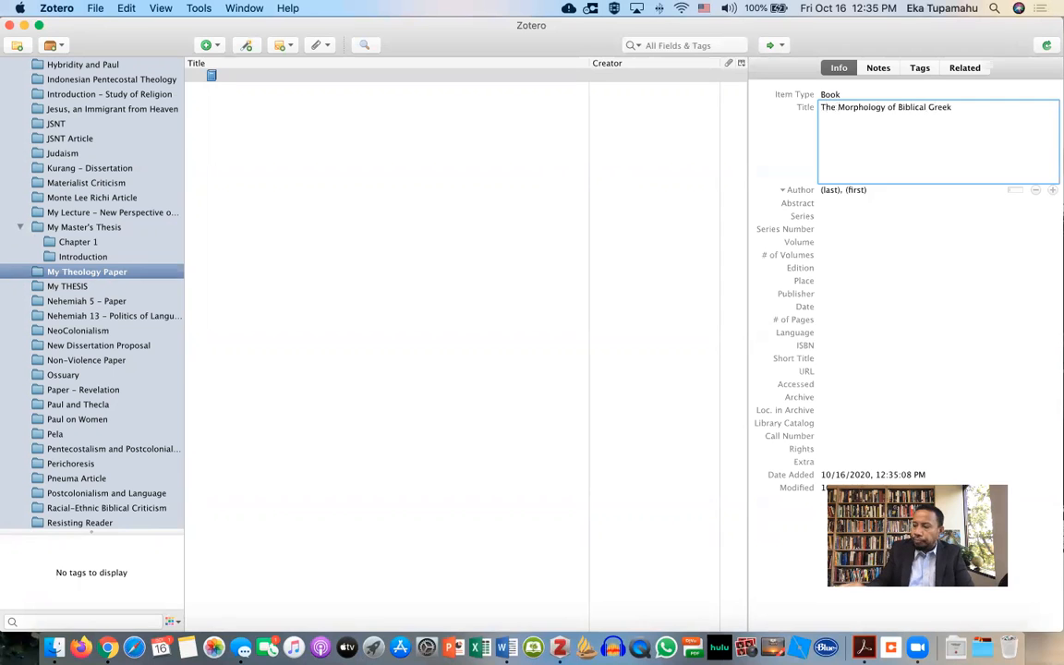
Set the book's author to last name Mounce and first name William D., and check the available creator roles
left_click(830, 191)
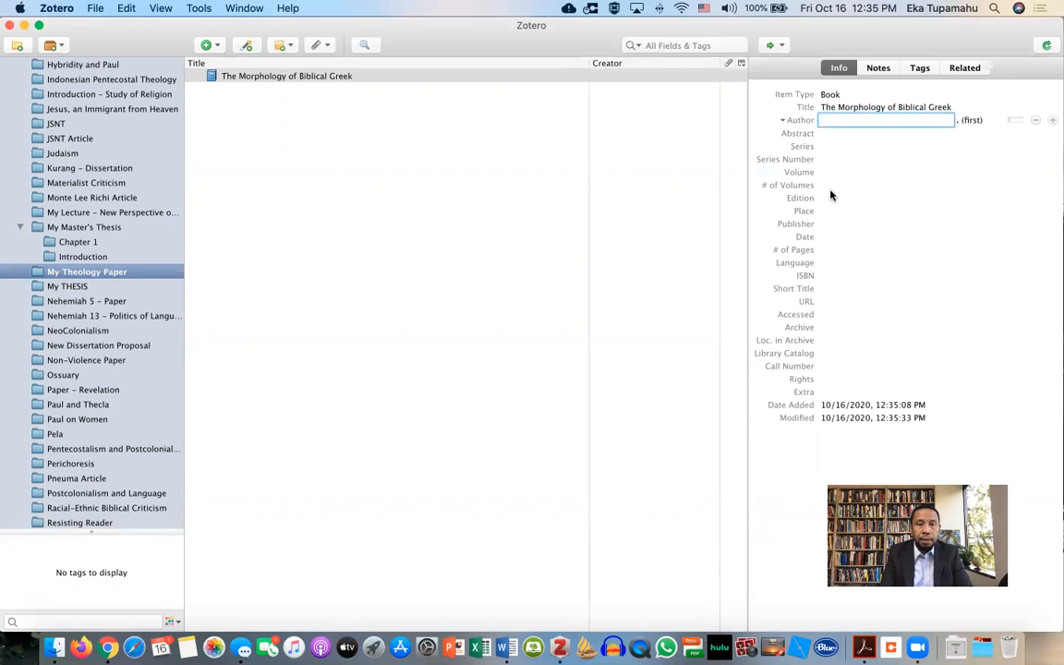
type("Mounce")
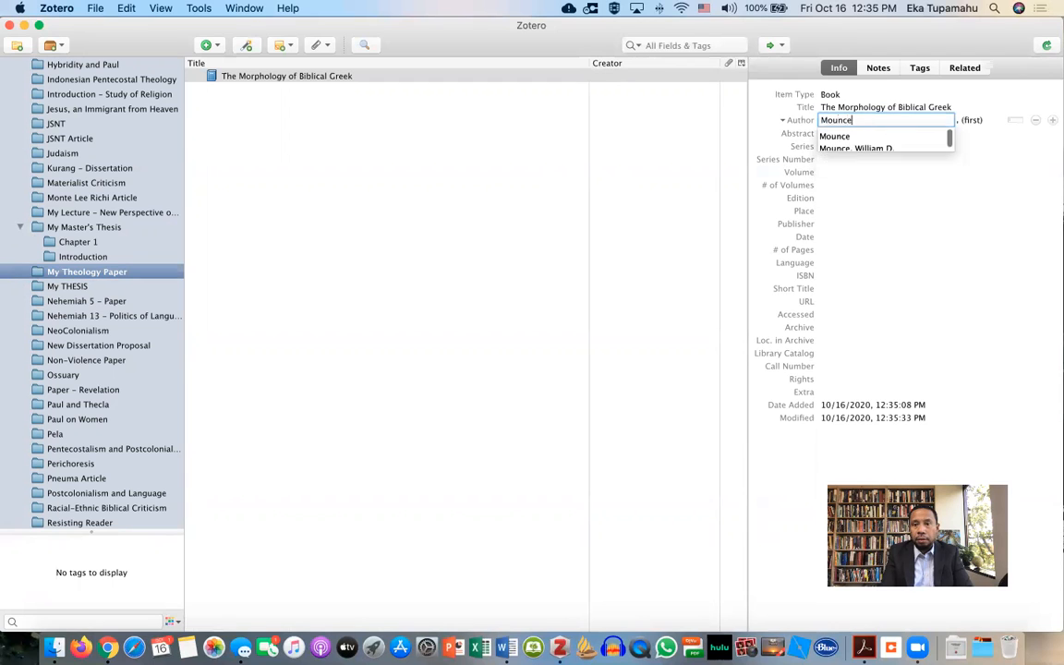
key("Tab")
type("Willilam D.")
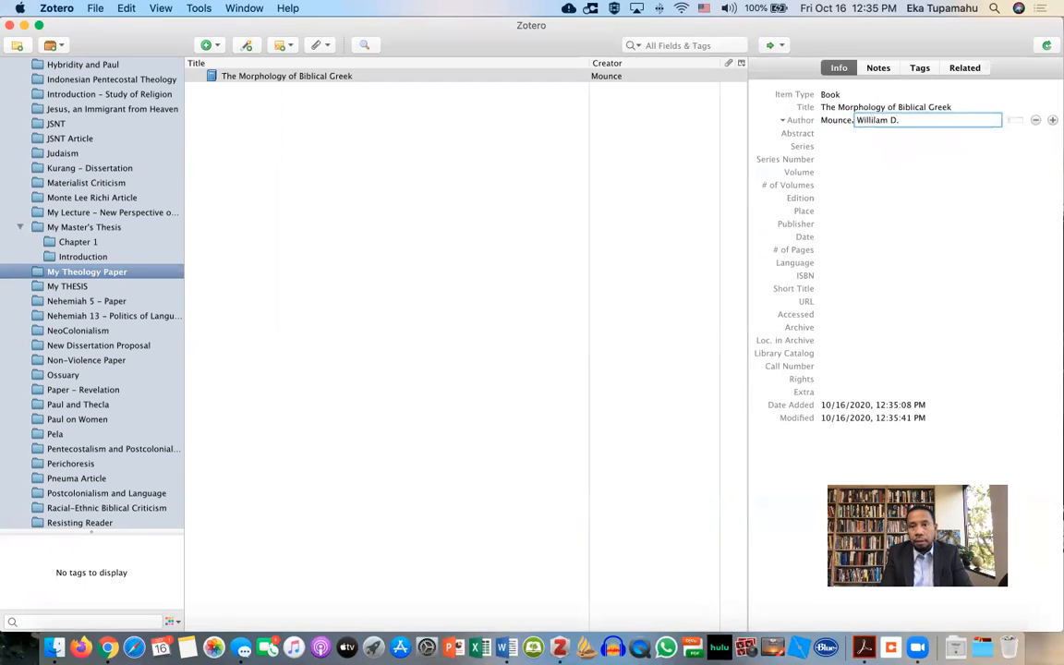
key("super+a")
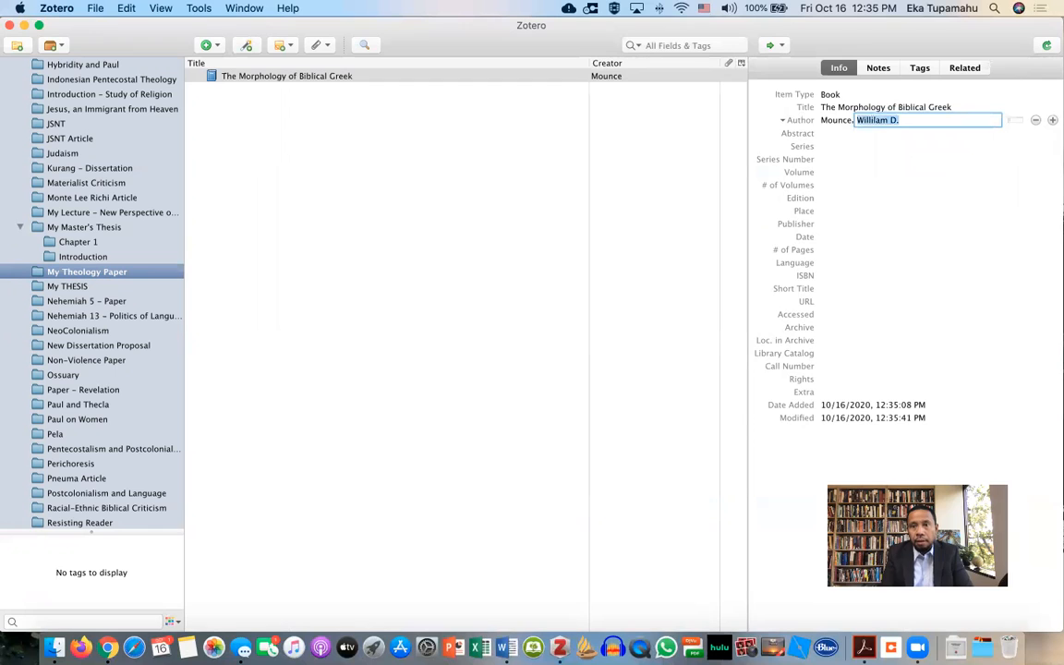
type("William D.")
key("Return")
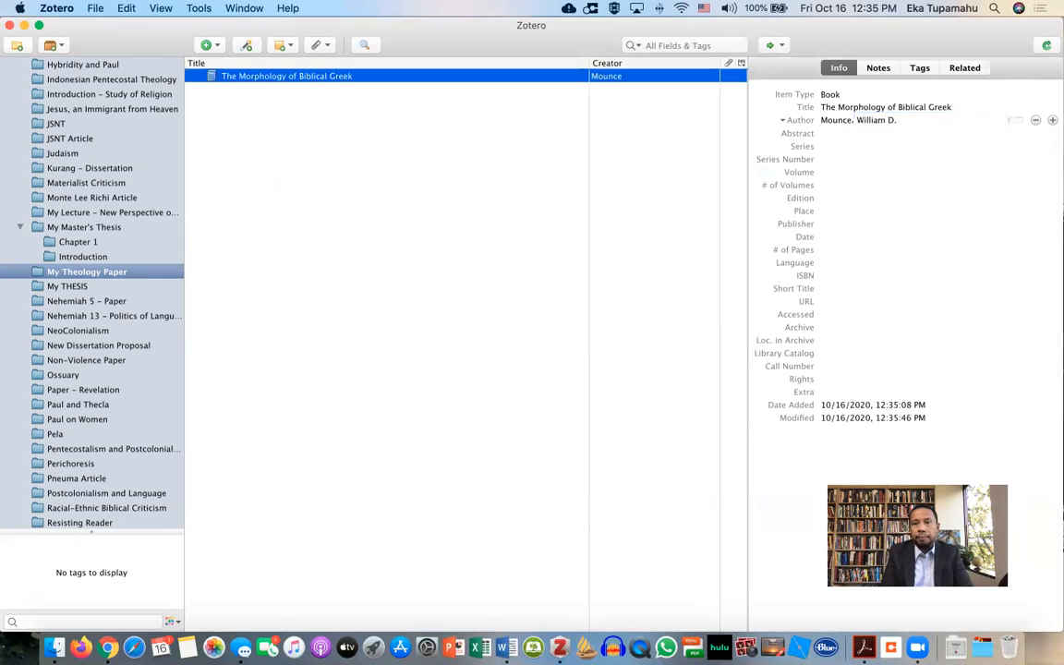
left_click(792, 122)
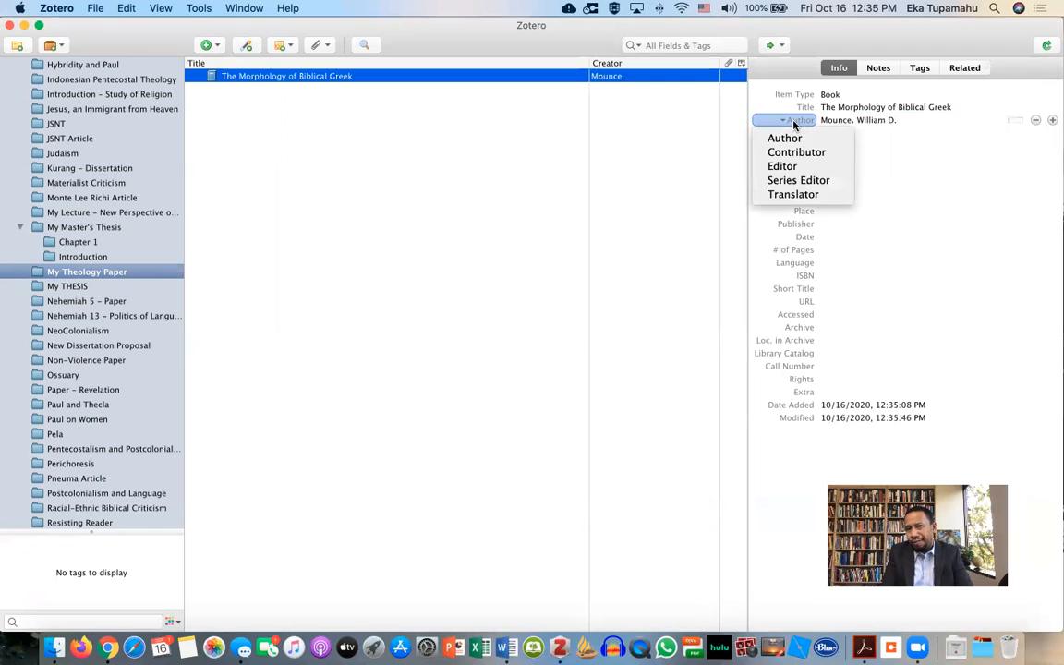
left_click(721, 131)
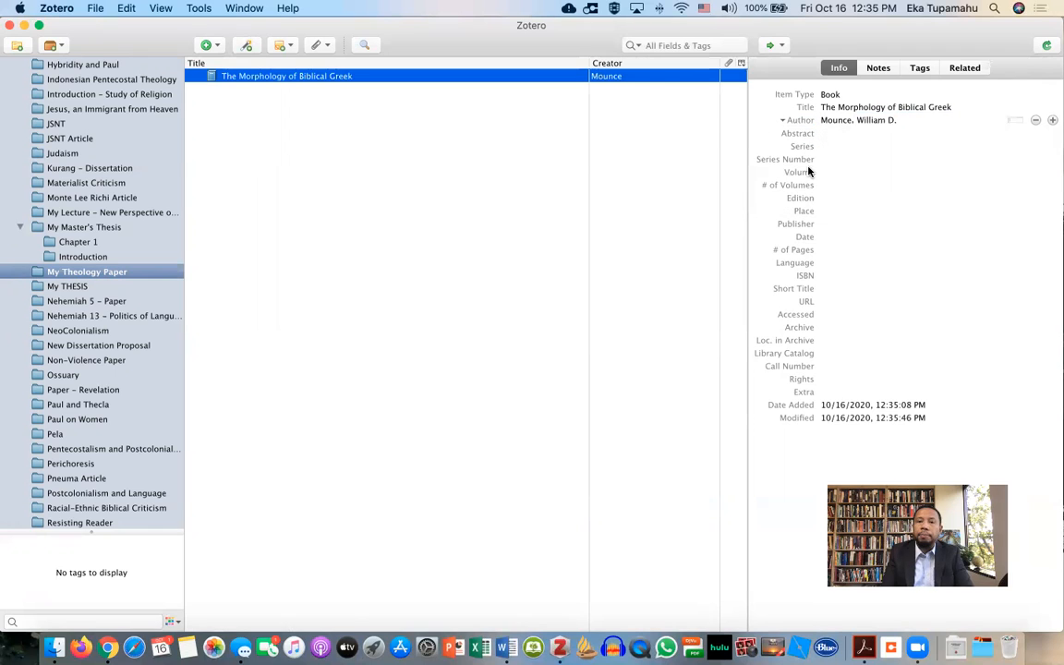
Set the book's place of publication to Grand Rapids, MI
left_click(848, 211)
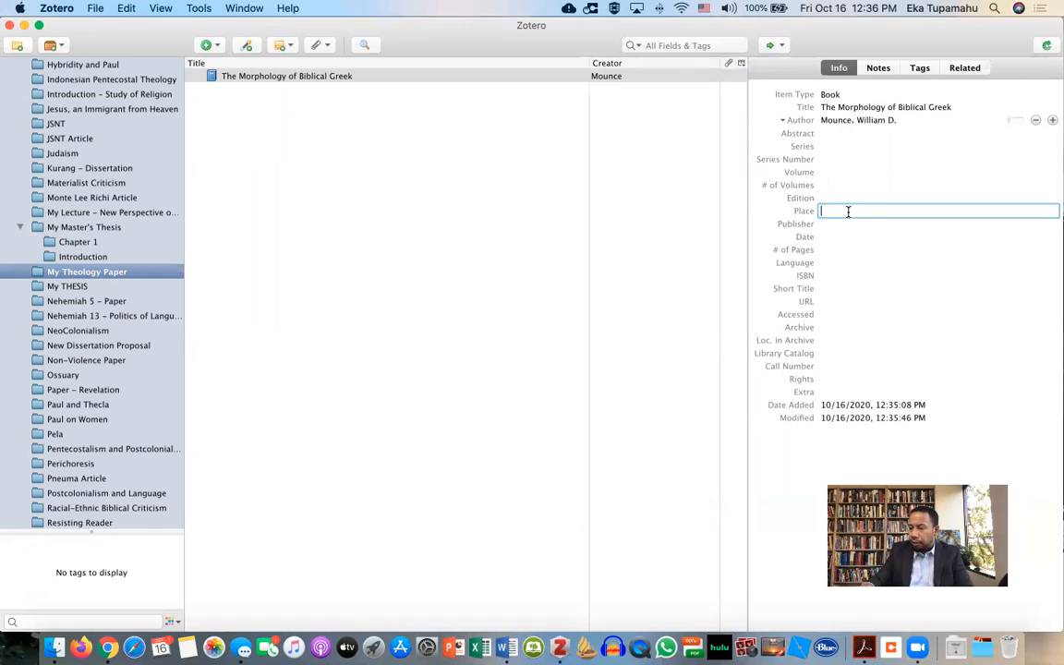
type("G")
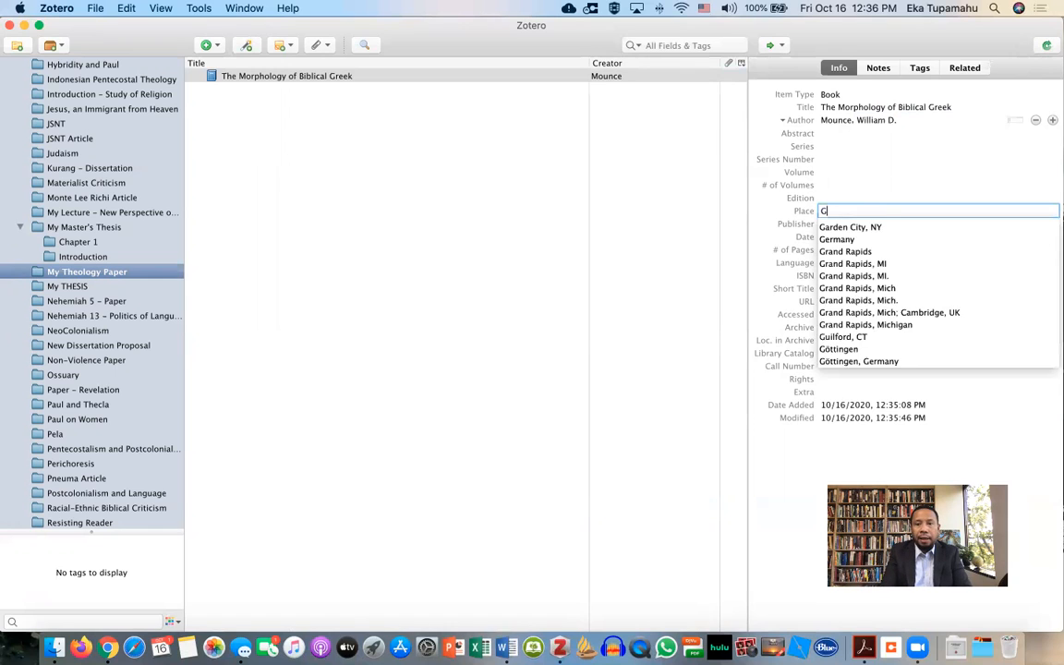
type("rands")
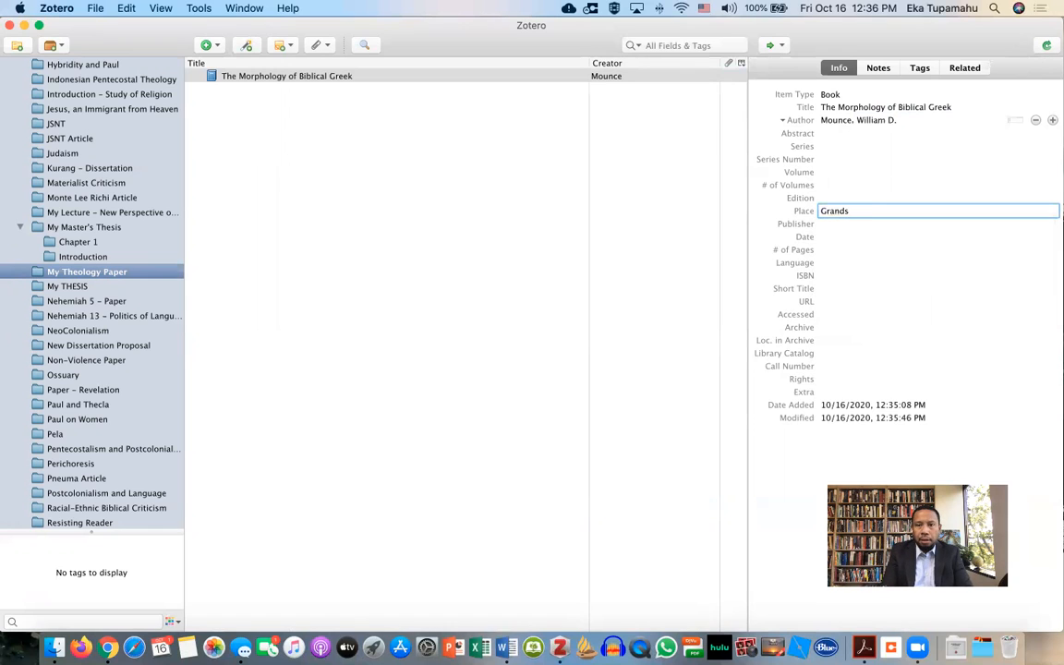
key("BackSpace")
key("Escape")
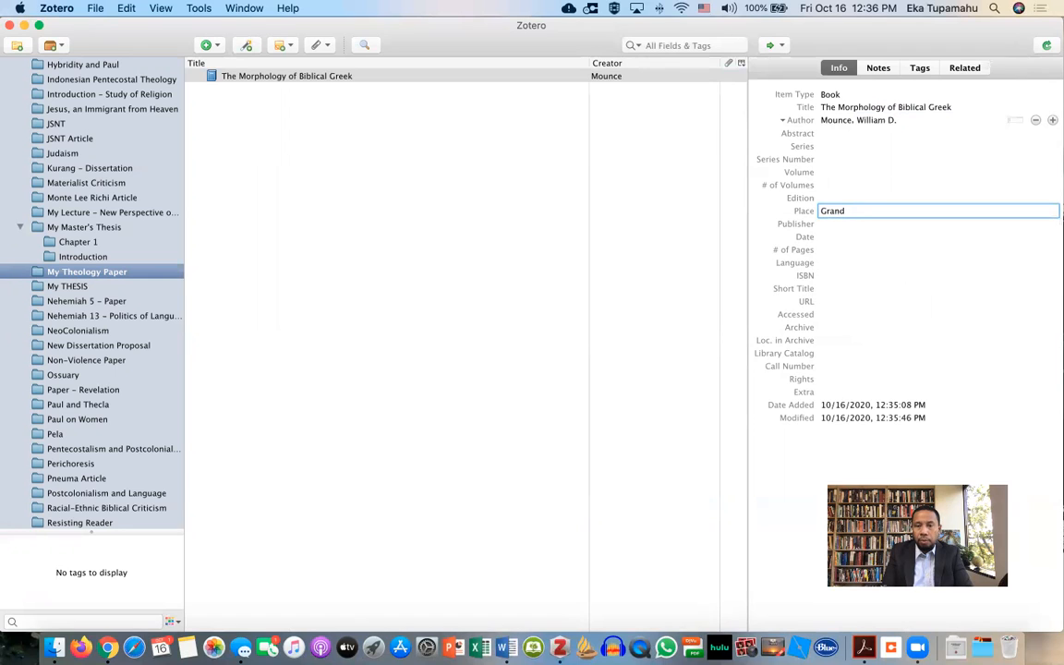
key("Down")
key("Down")
key("Down")
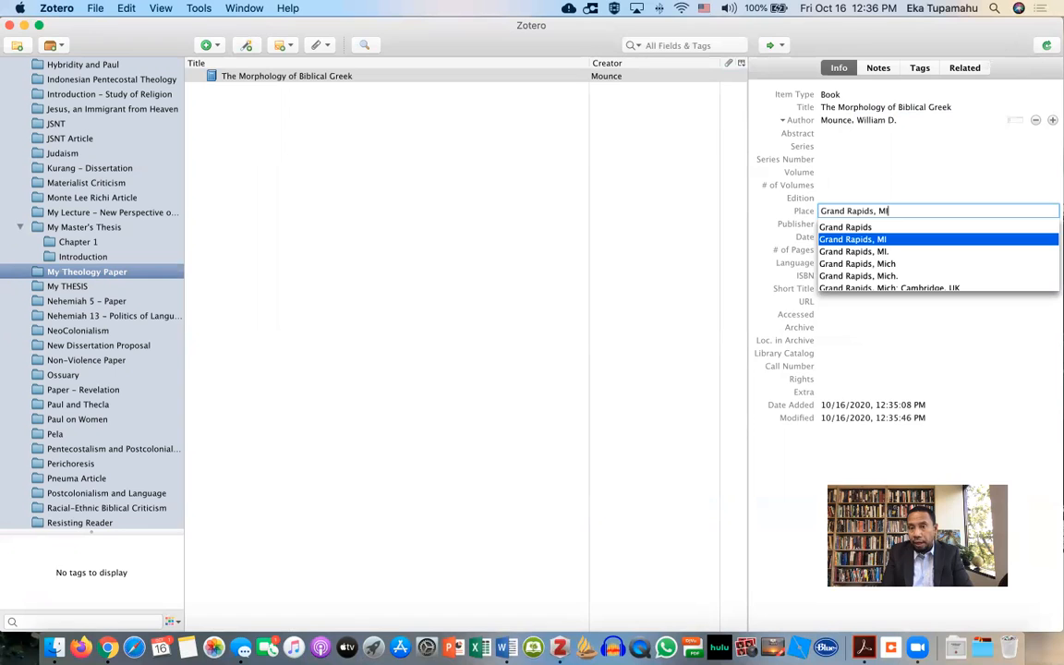
key("Return")
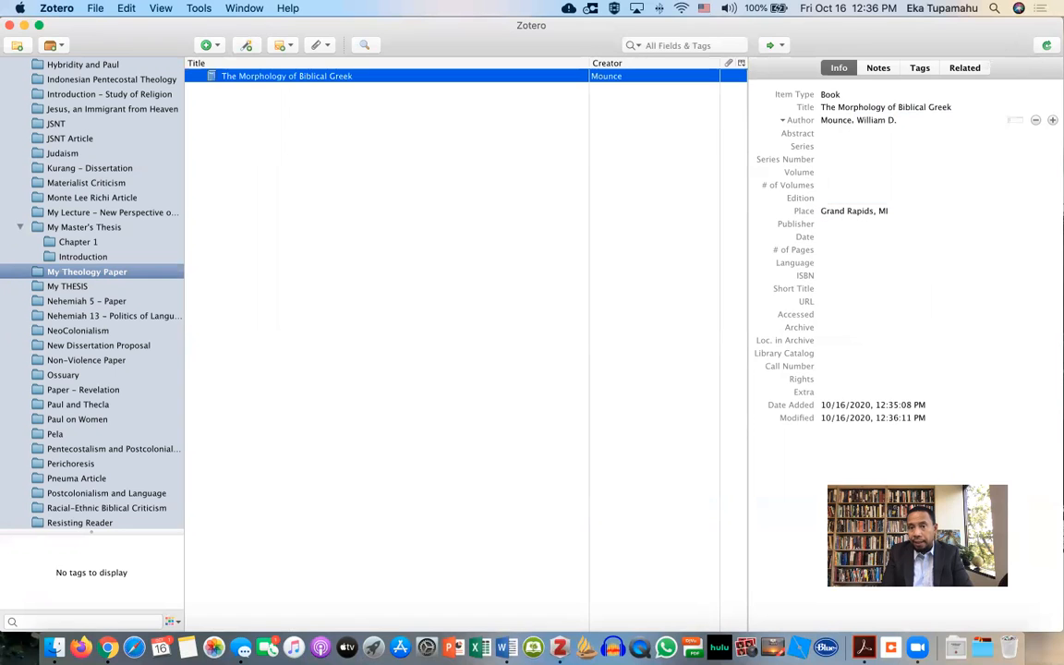
Set the publisher of The Morphology of Biblical Greek to Zondervan
left_click(835, 225)
type("Zon")
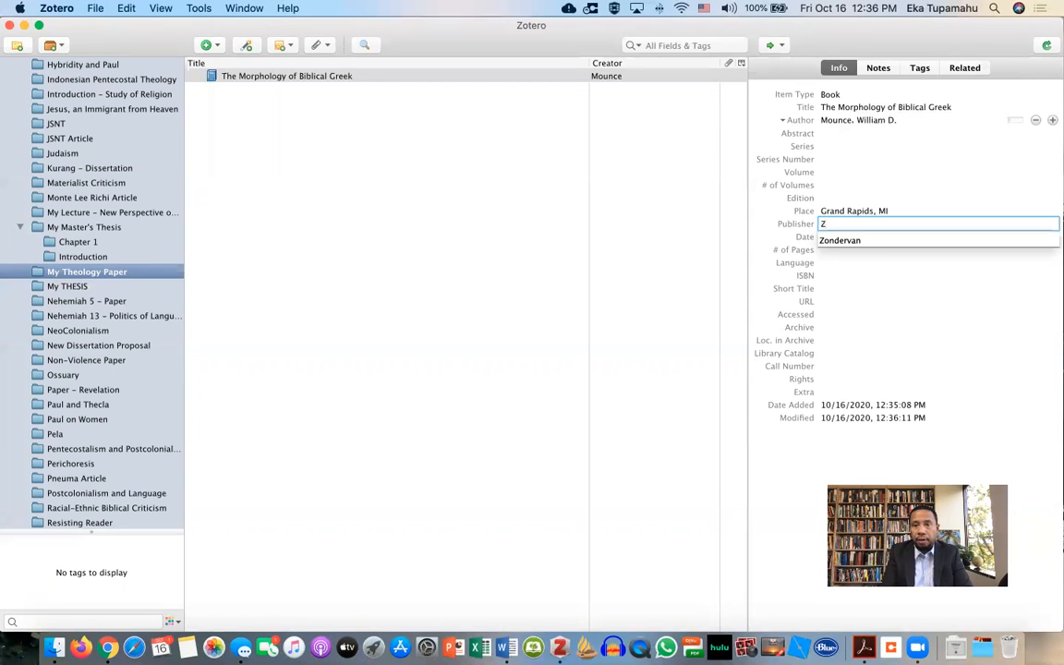
key("Down")
key("Return")
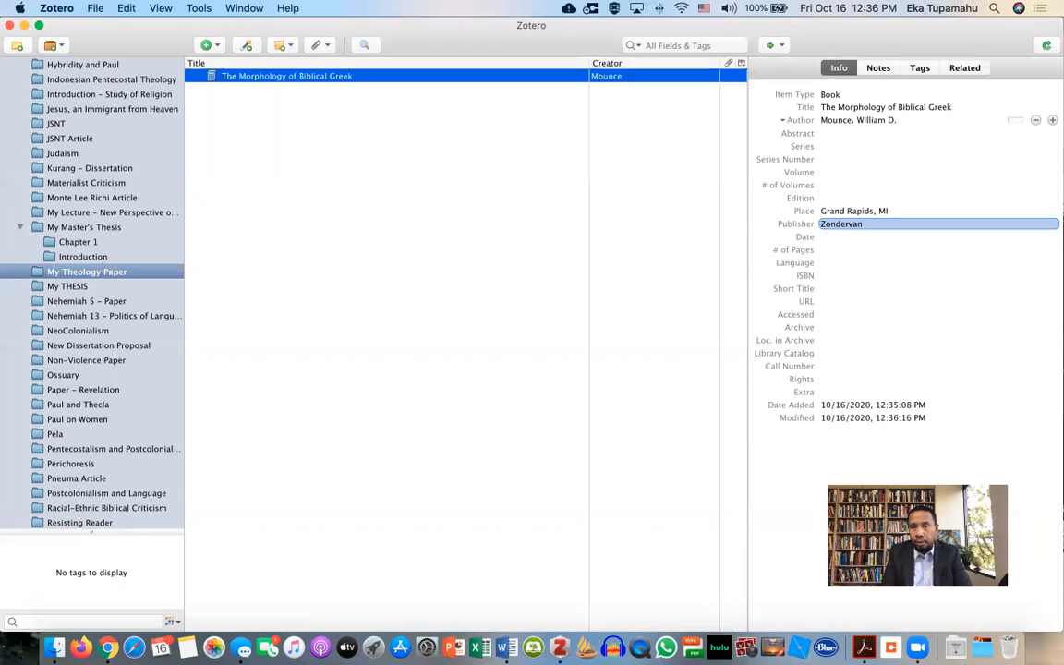
Set the book's publication date to 1994
key("Tab")
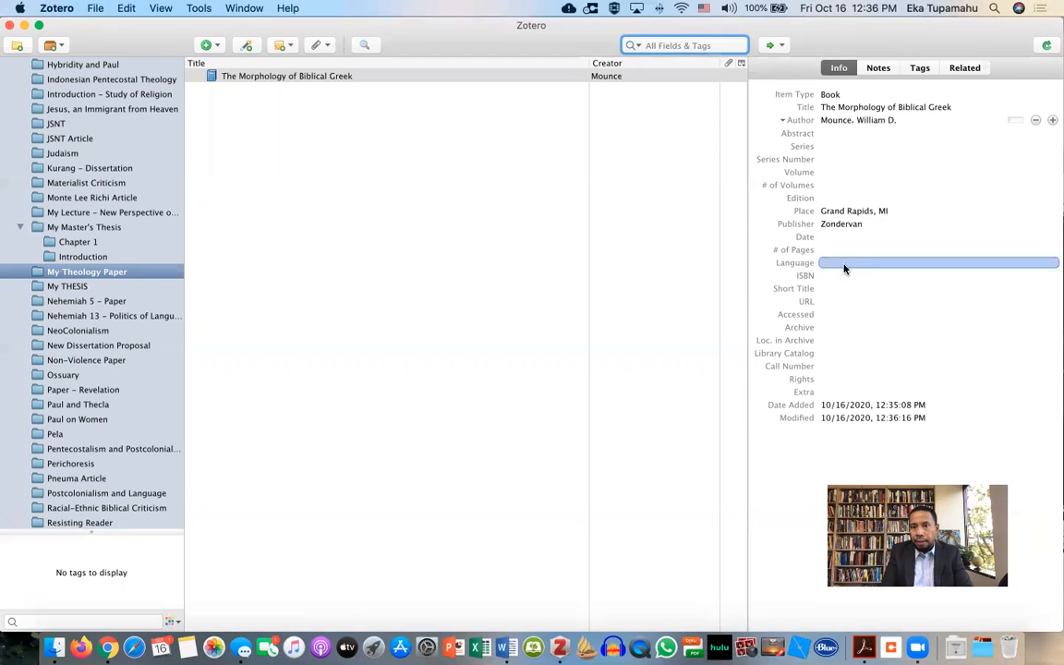
left_click(840, 237)
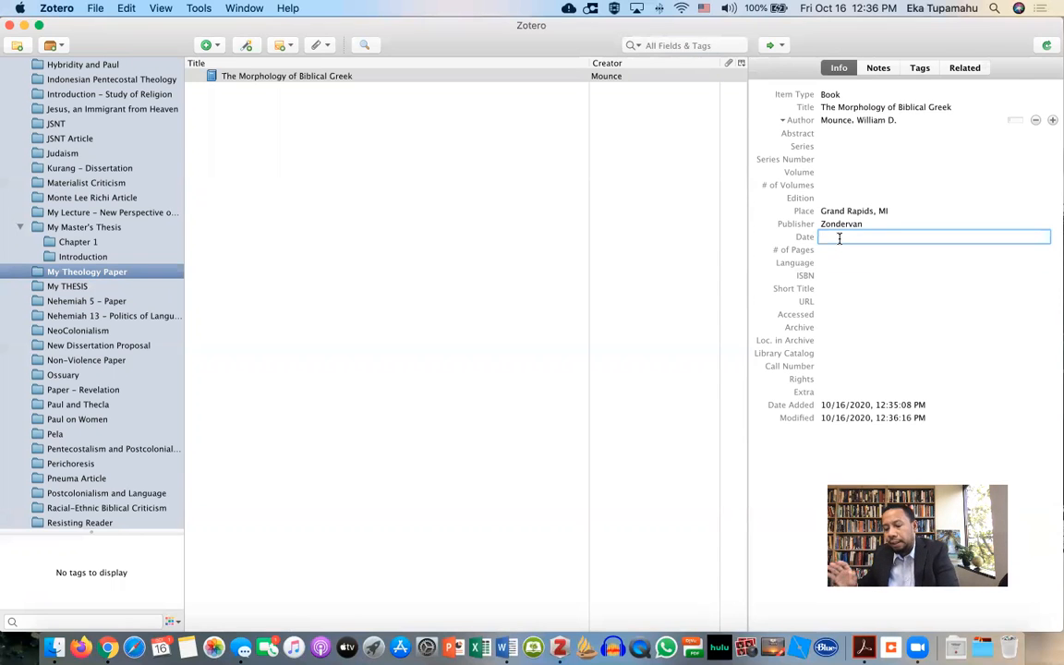
type("1")
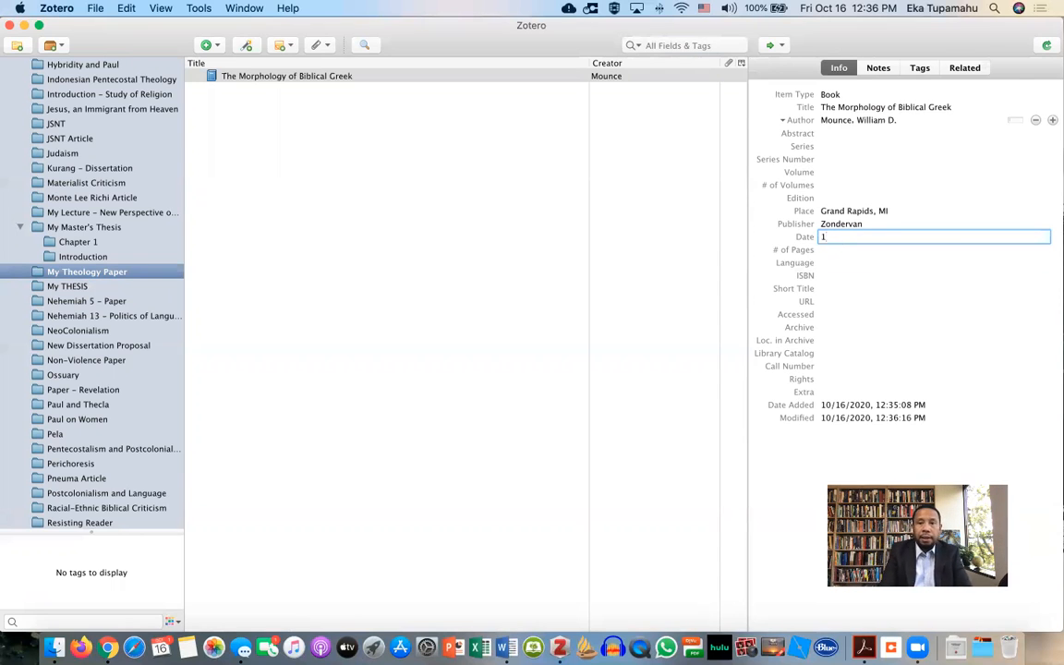
type("994")
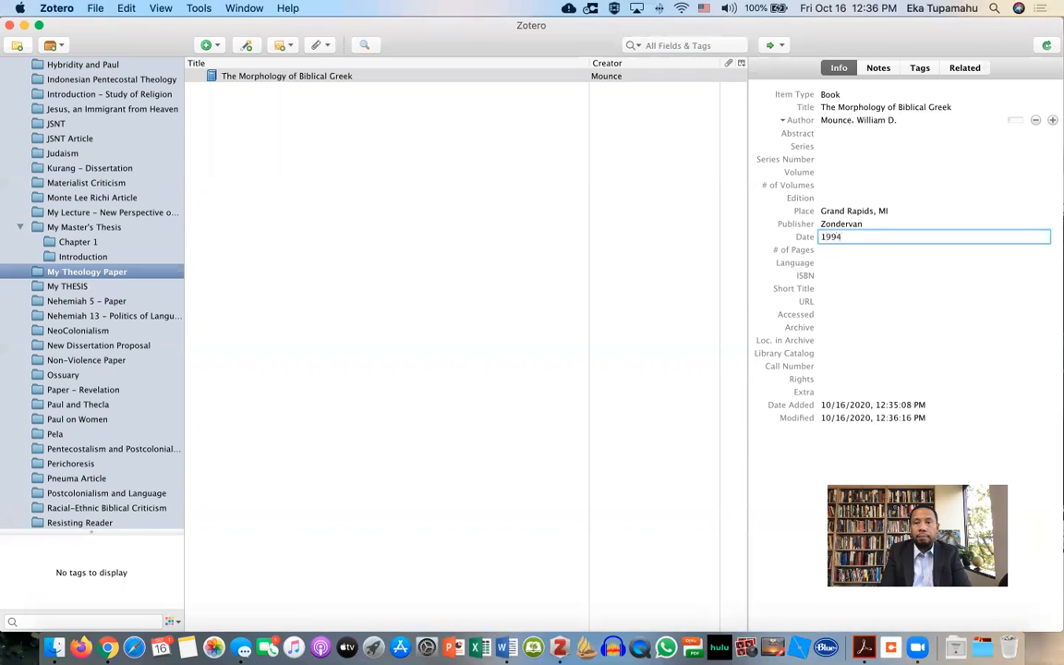
key("Return")
left_click(509, 251)
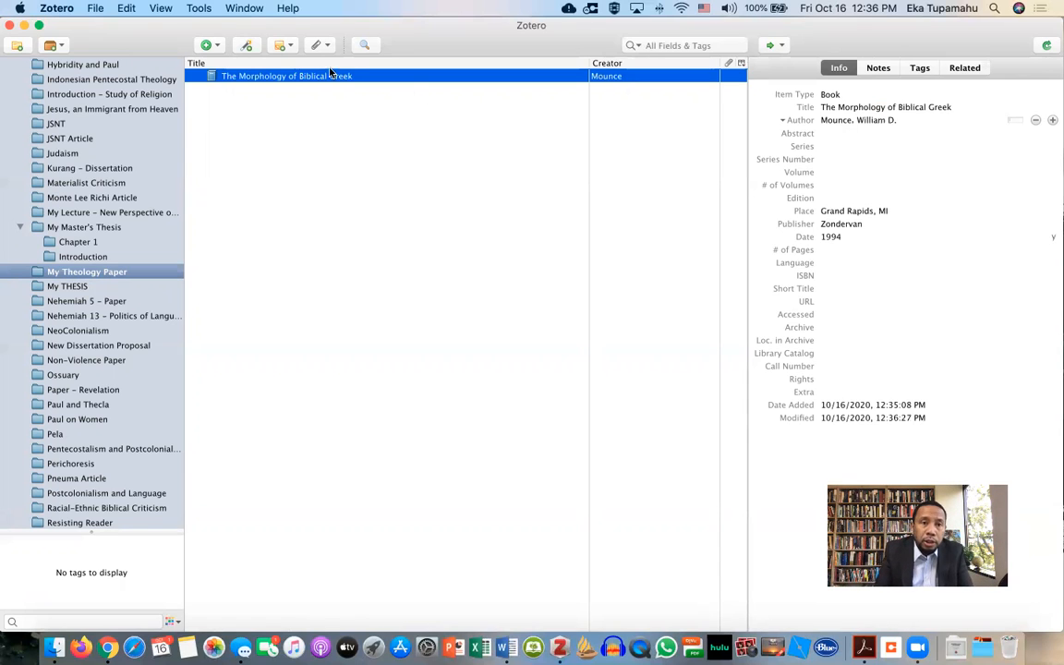
Switch to Chrome and copy the ISBN-13 of State of New Testament Studies from its Amazon product details
left_click(246, 47)
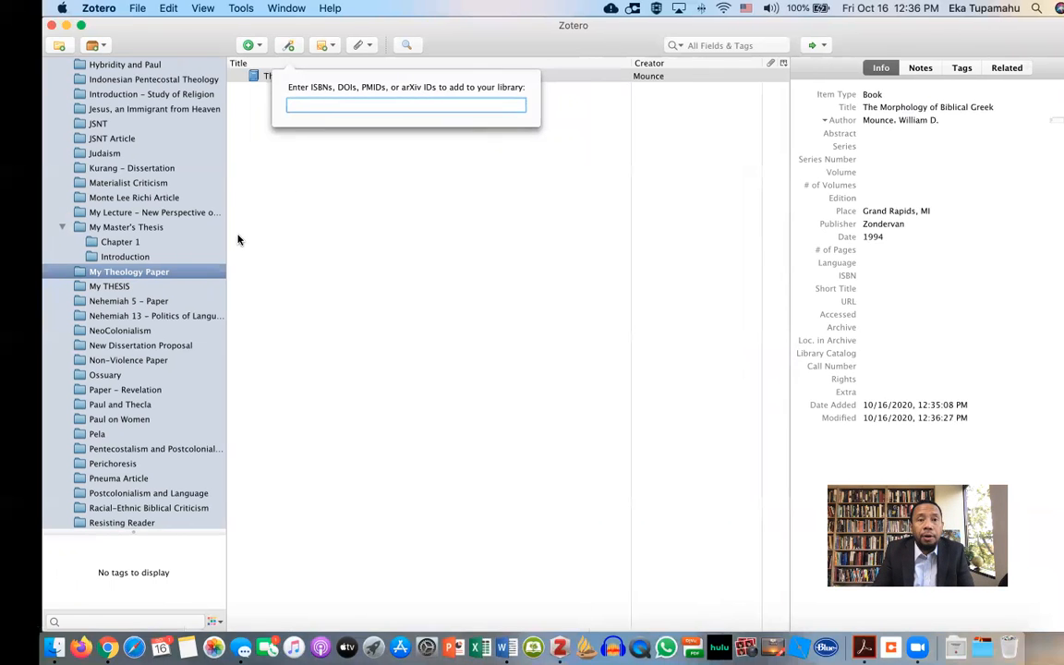
key("ctrl+Right")
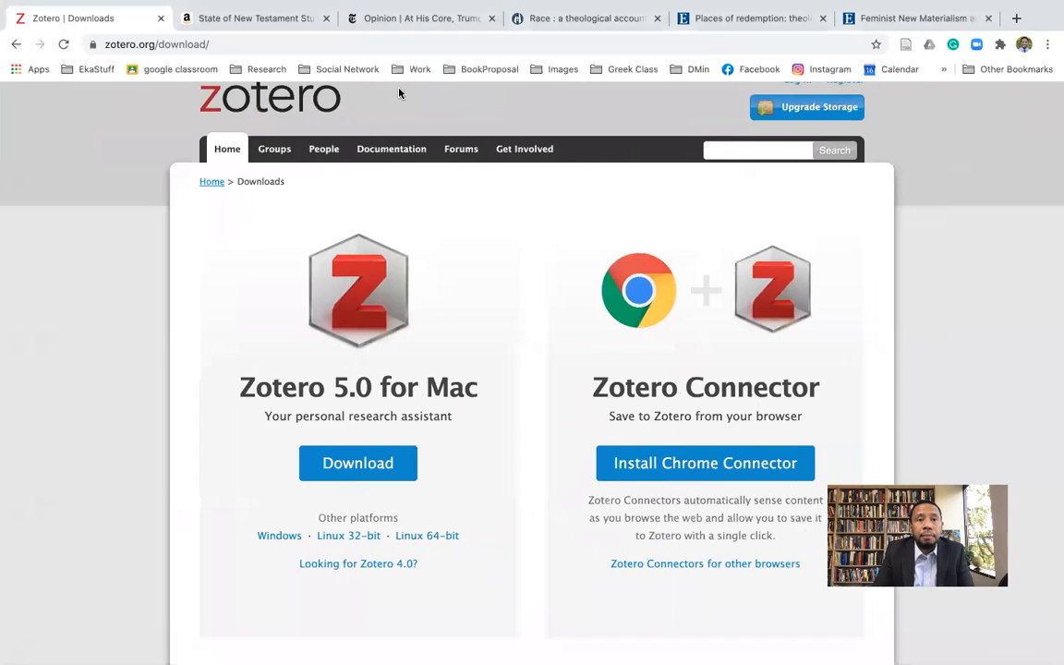
left_click(266, 19)
scroll(284, 278, "up", 15)
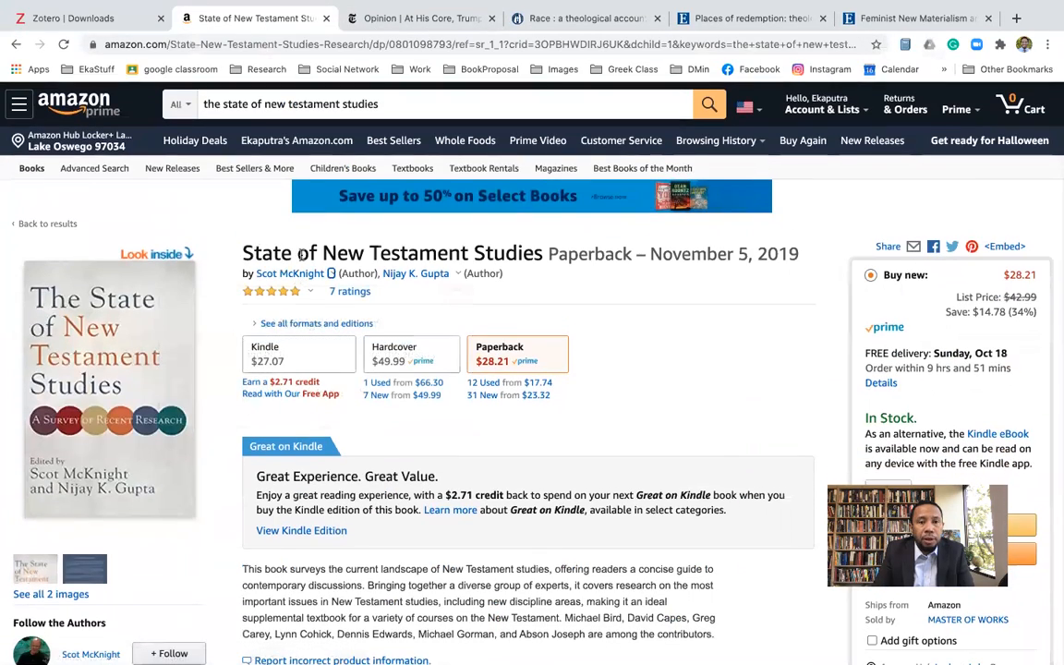
mouse_move(277, 274)
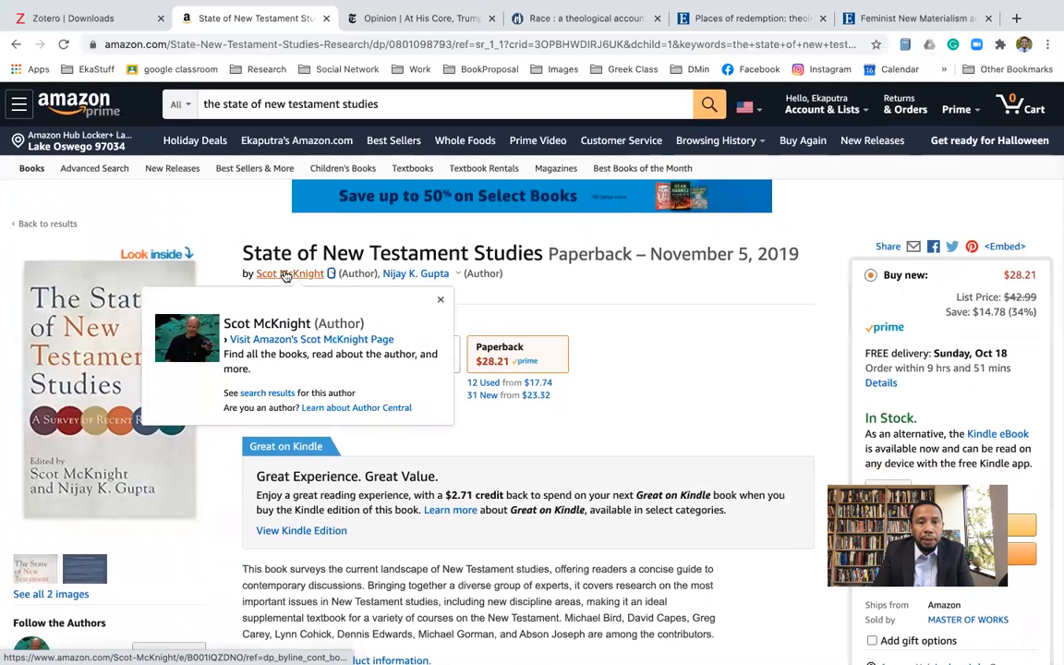
mouse_move(413, 277)
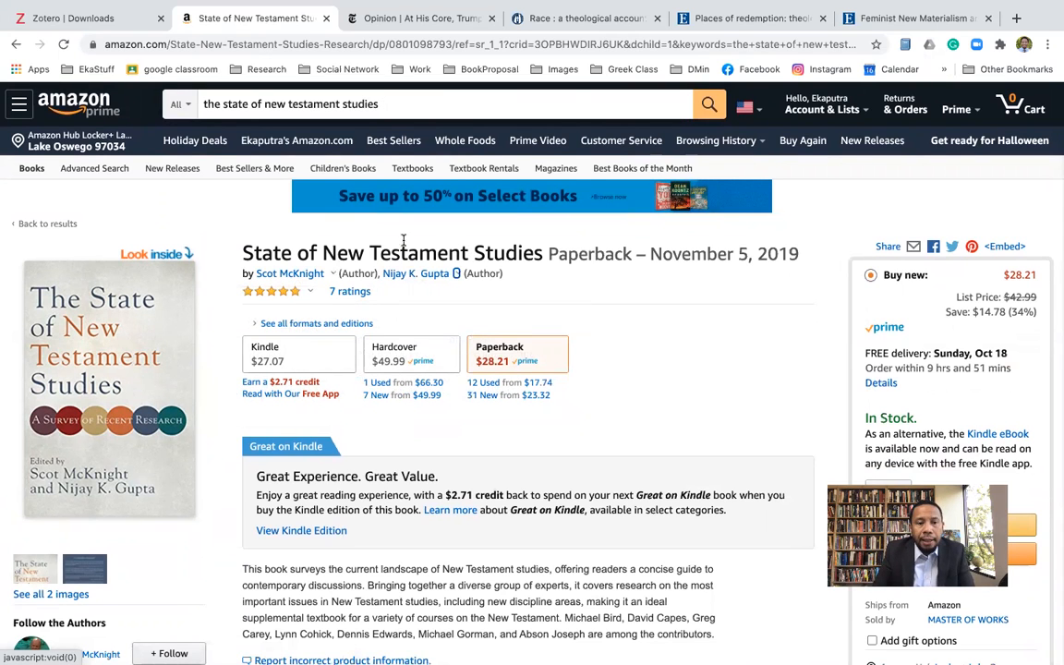
scroll(404, 242, "down", 15)
scroll(403, 242, "down", 20)
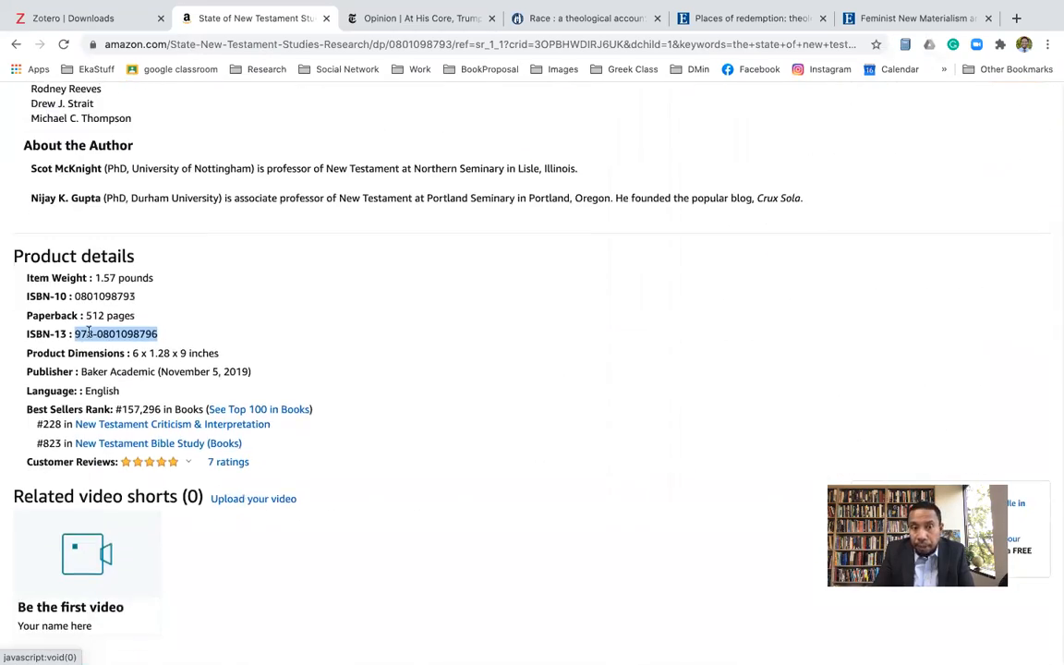
right_click(89, 334)
left_click(103, 362)
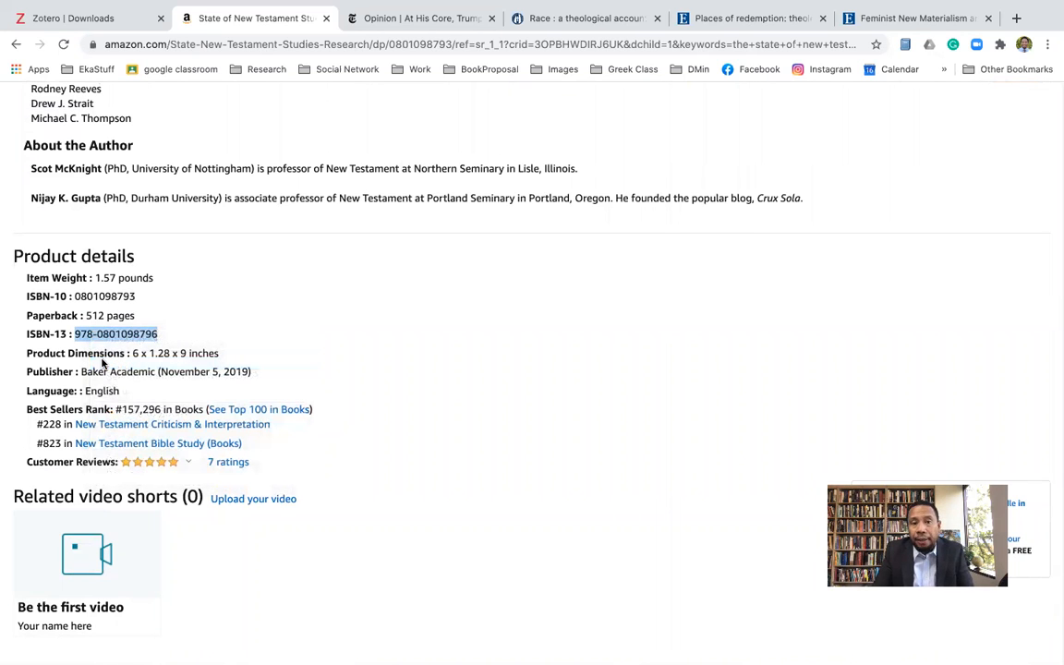
key("super+Tab")
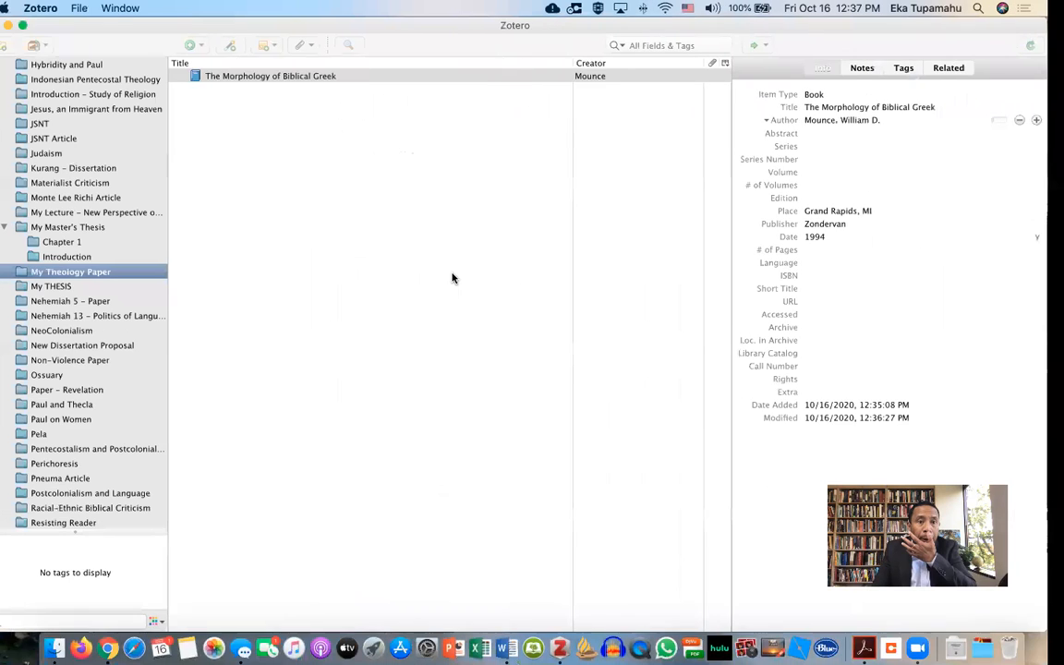
left_click(245, 47)
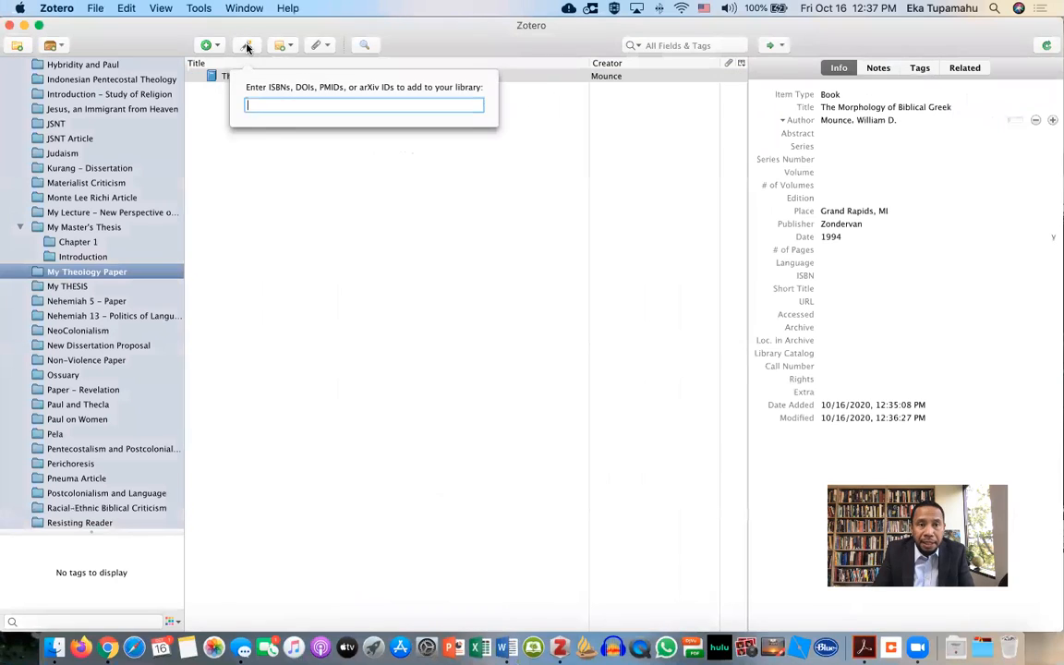
key("super+v")
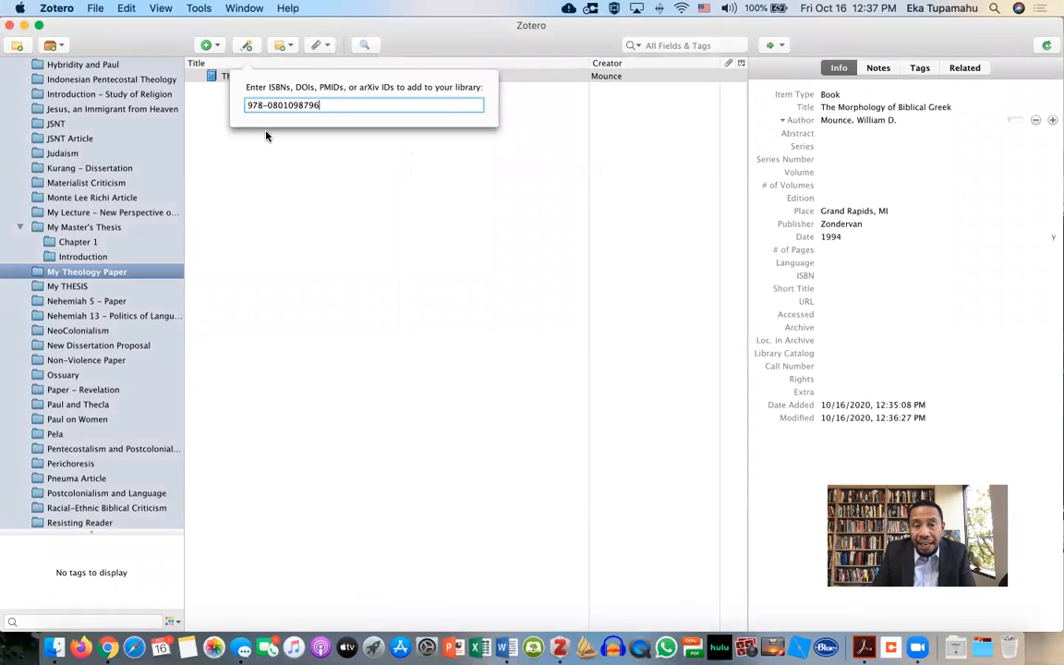
key("Return")
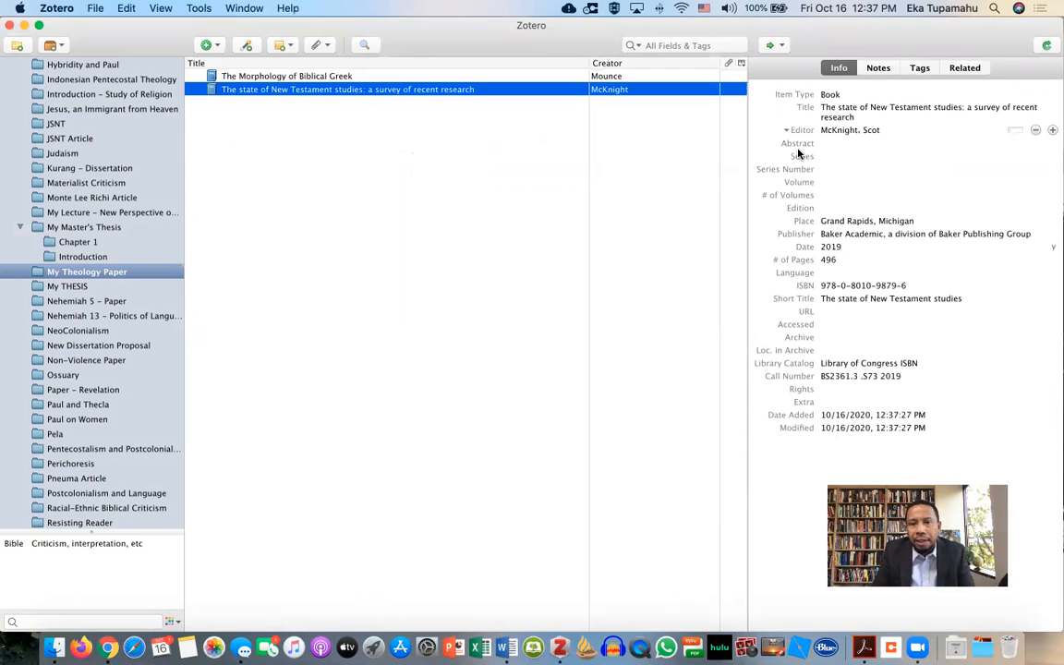
Capitalize the main title of the newly added book as "The State of New Testament Studies"
left_click(862, 120)
left_click(861, 122)
left_click(843, 110)
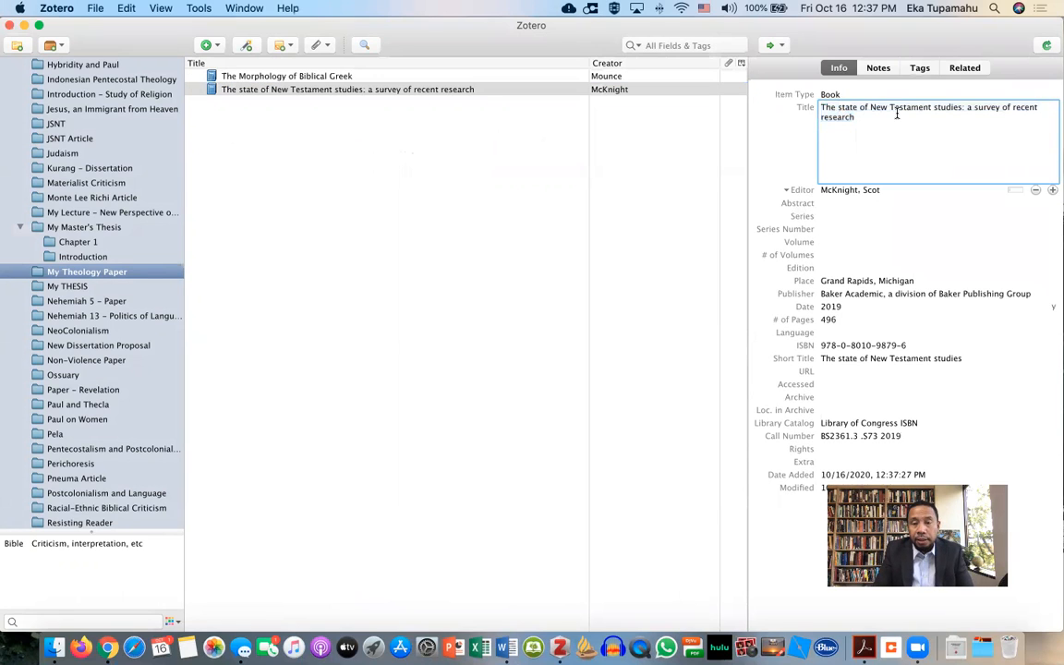
key("Right")
key("Right")
key("Right")
key("Right")
key("Right")
key("Right")
key("Right")
key("Right")
key("Right")
key("Right")
key("Right")
key("Right")
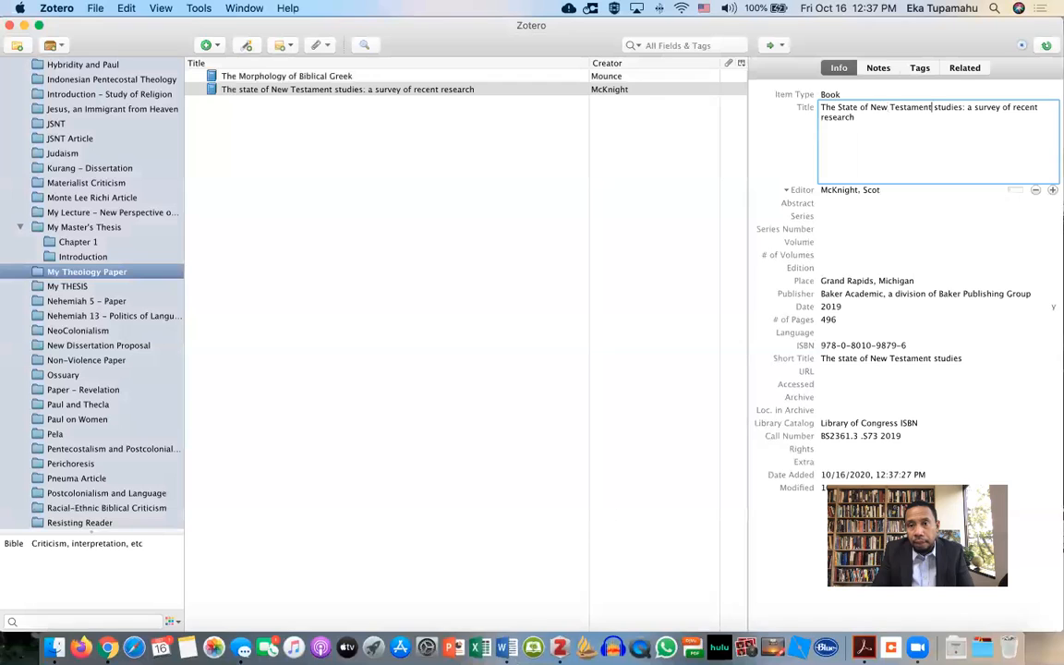
key("BackSpace")
type("S")
Capitalize the book's subtitle as "A Survey of Recent Research" and save the title
key("Right")
key("Right")
key("Right")
key("Right")
key("Right")
key("Right")
key("Right")
key("Right")
key("Right")
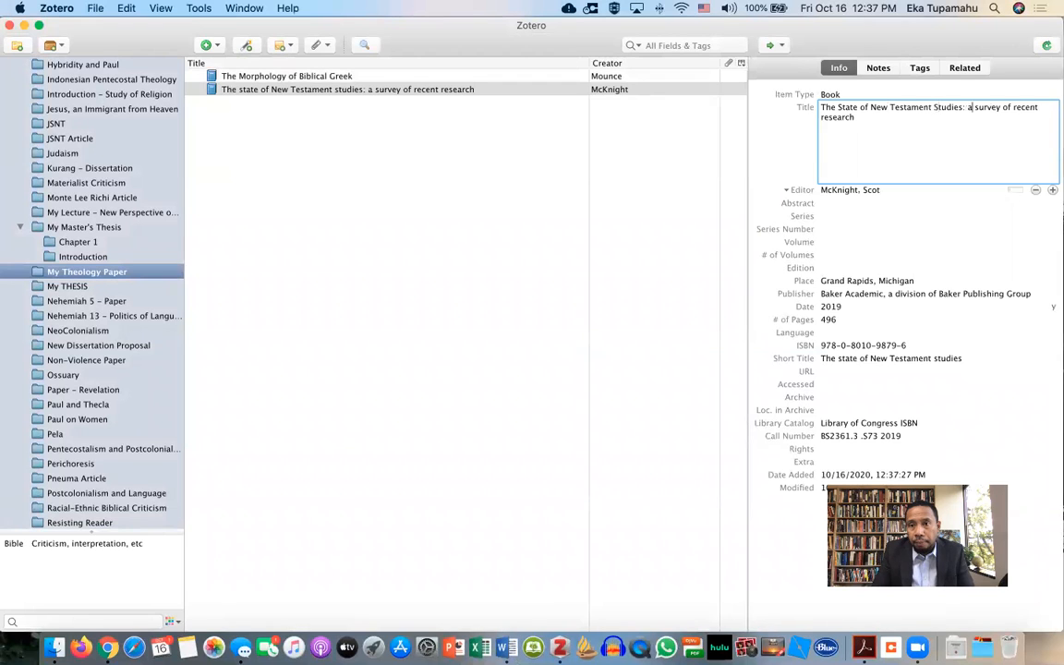
key("BackSpace")
type("A")
key("Left")
key("Left")
key("Left")
key("Left")
key("Left")
key("BackSpace")
type("S")
key("Right")
key("Right")
key("Right")
key("Right")
key("Right")
key("Right")
key("Right")
key("Right")
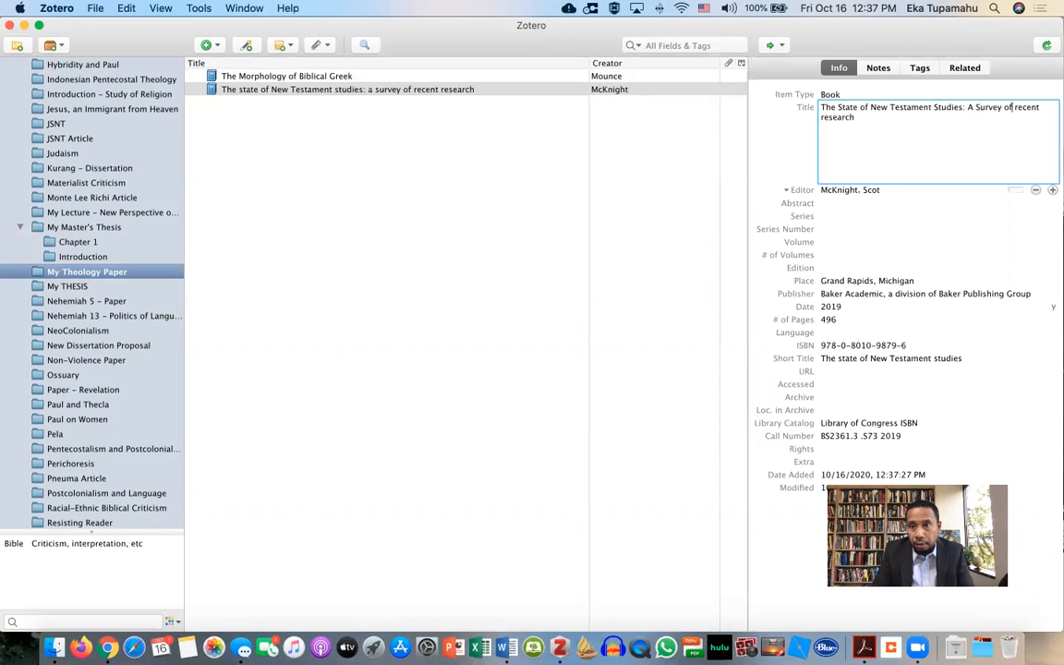
key("Right")
key("Right")
key("BackSpace")
type("R")
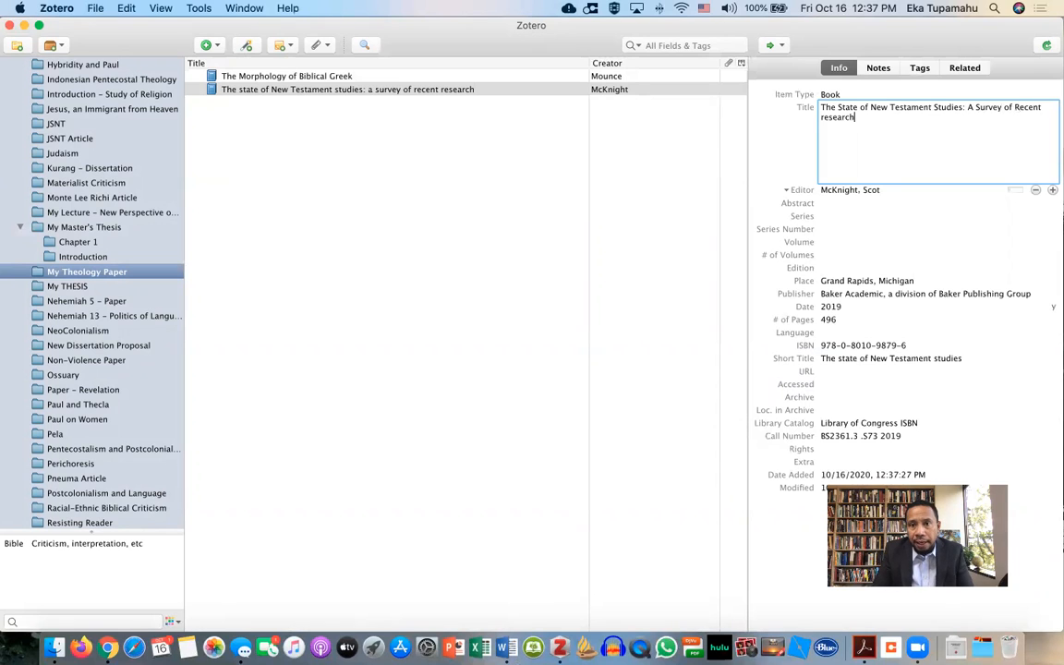
key("Right")
key("BackSpace")
type("R")
key("Return")
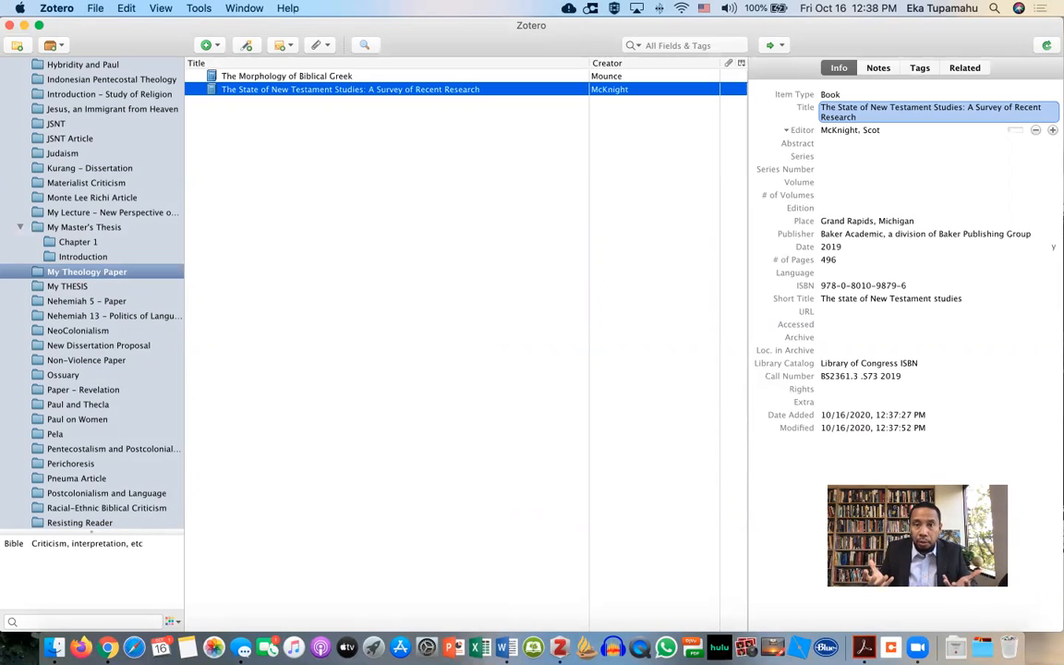
Add a second editor to the book with last name Gupta and first name Nijay K
left_click(1051, 131)
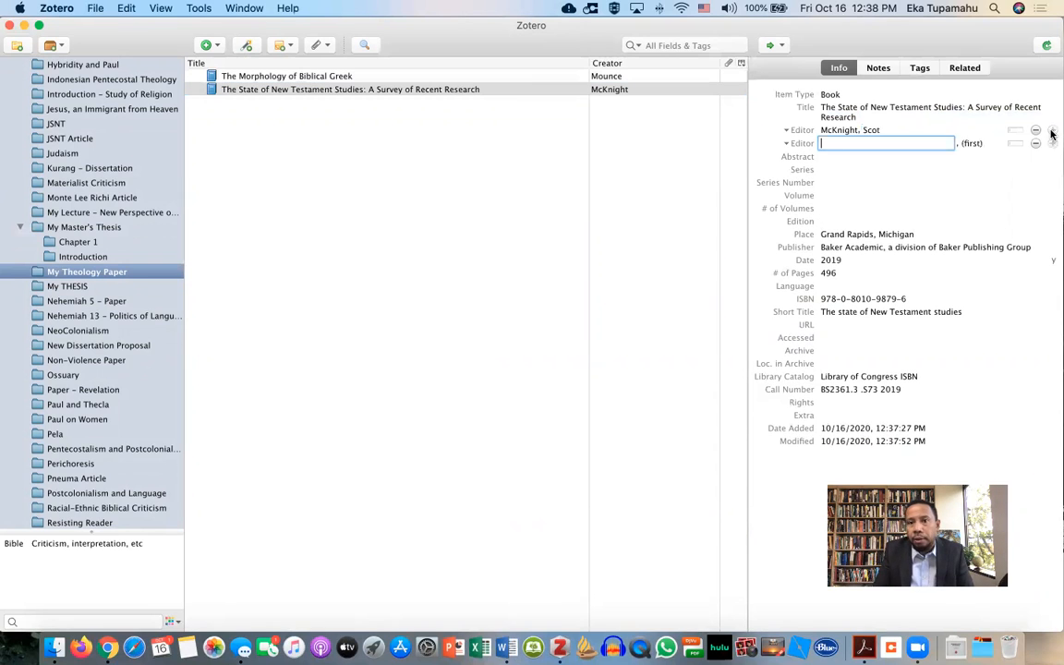
type("G")
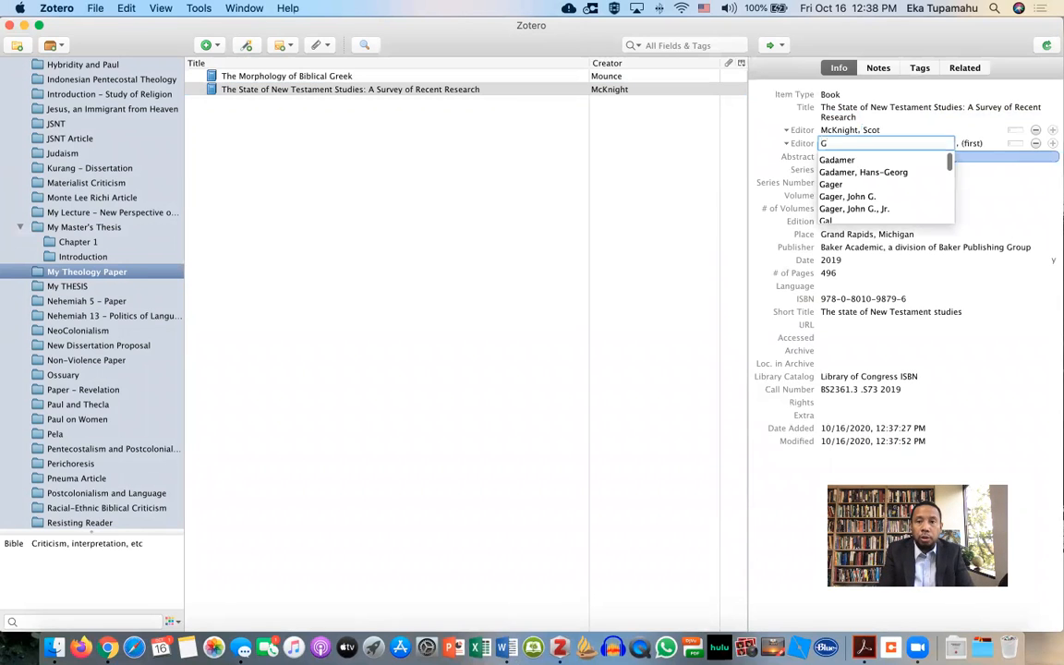
type("upta")
key("Tab")
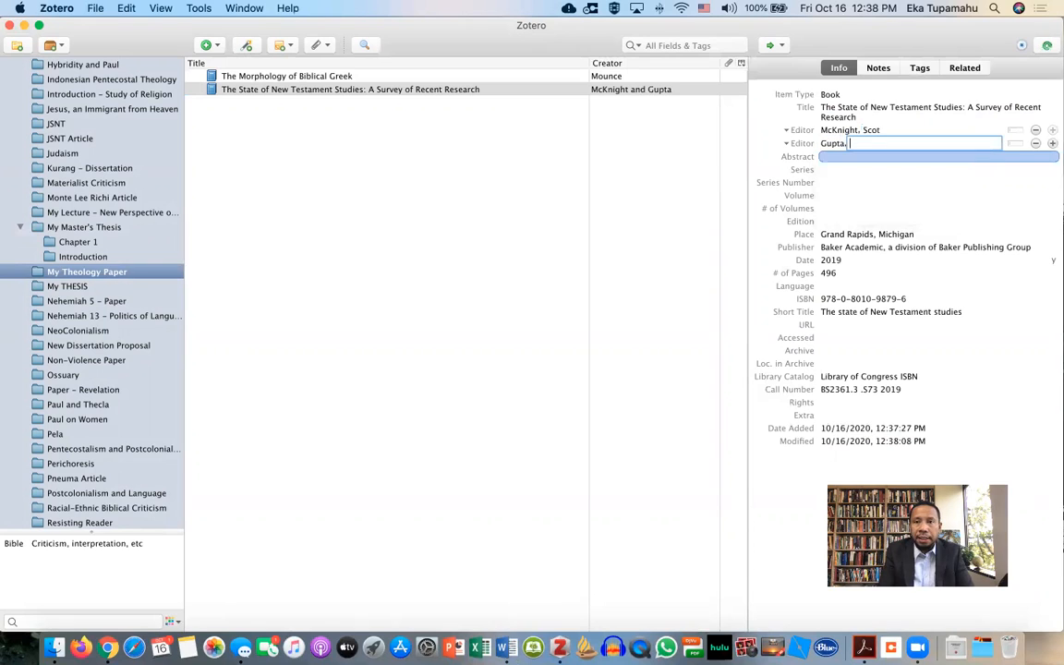
type("Nija")
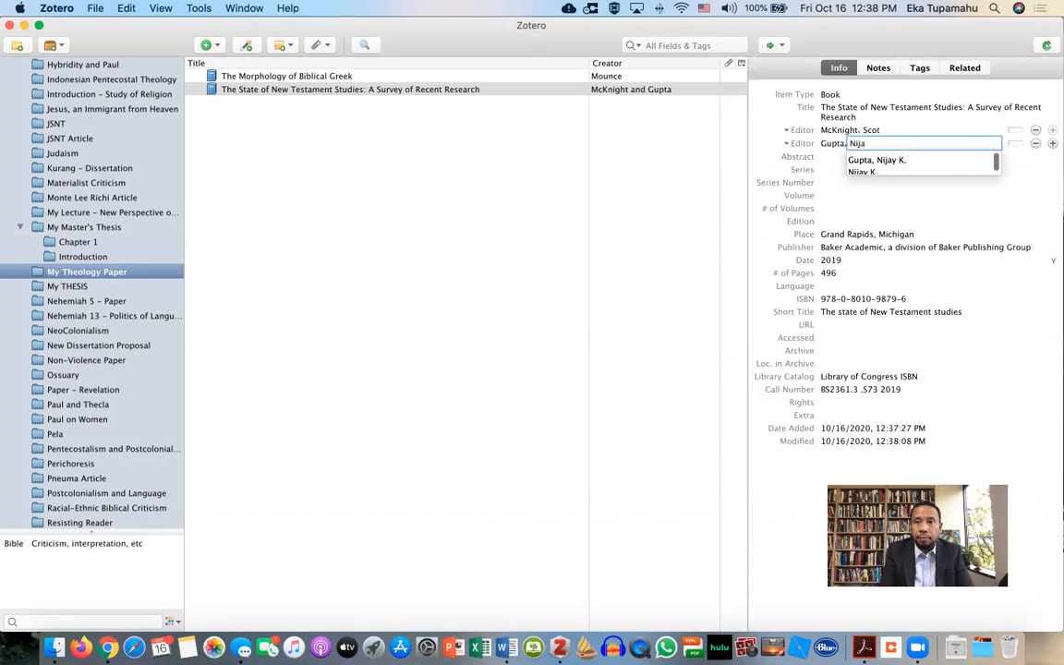
type("y K.")
key("Return")
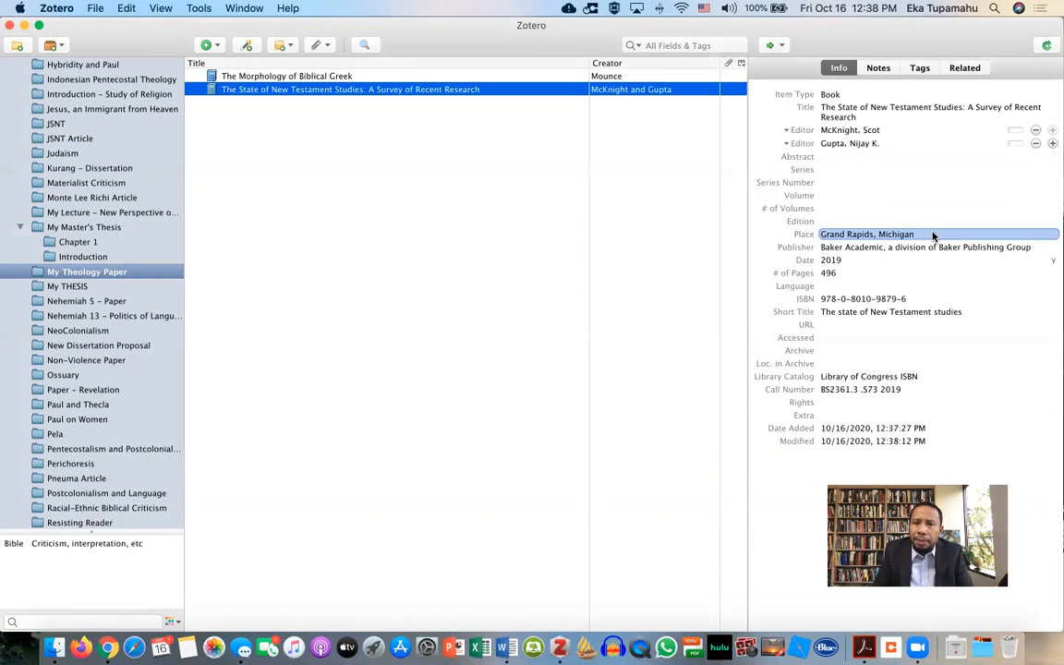
Set the place of publication of The State of New Testament Studies to "Grand Rapids, MI"
left_click(933, 234)
double_click(901, 234)
type("MI")
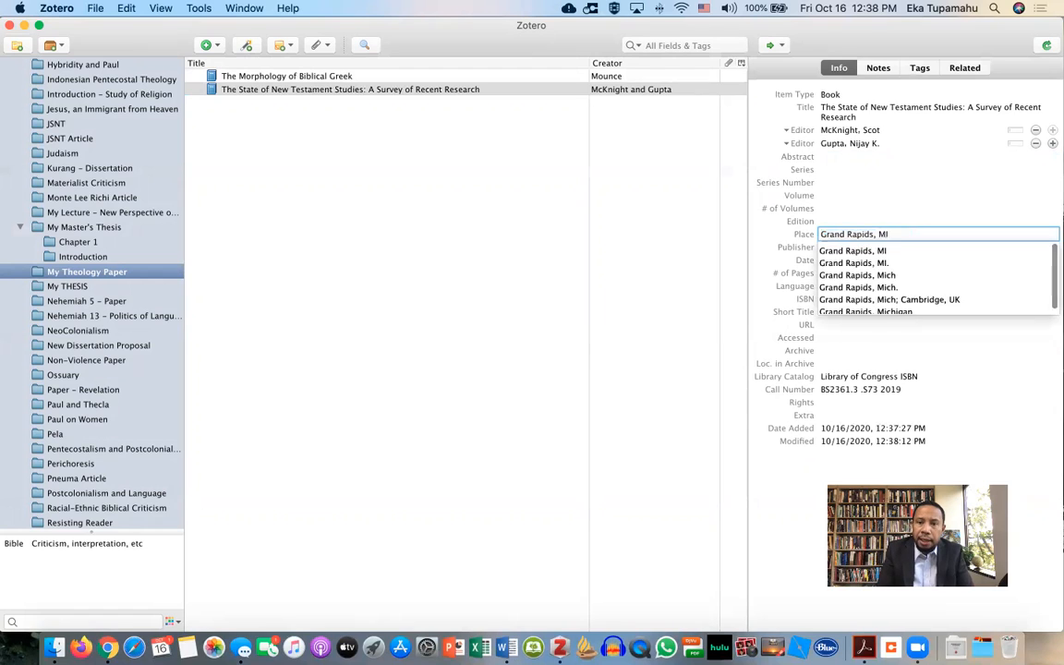
key("Return")
Shorten the book's publisher to "Baker Academic"
left_click(912, 247)
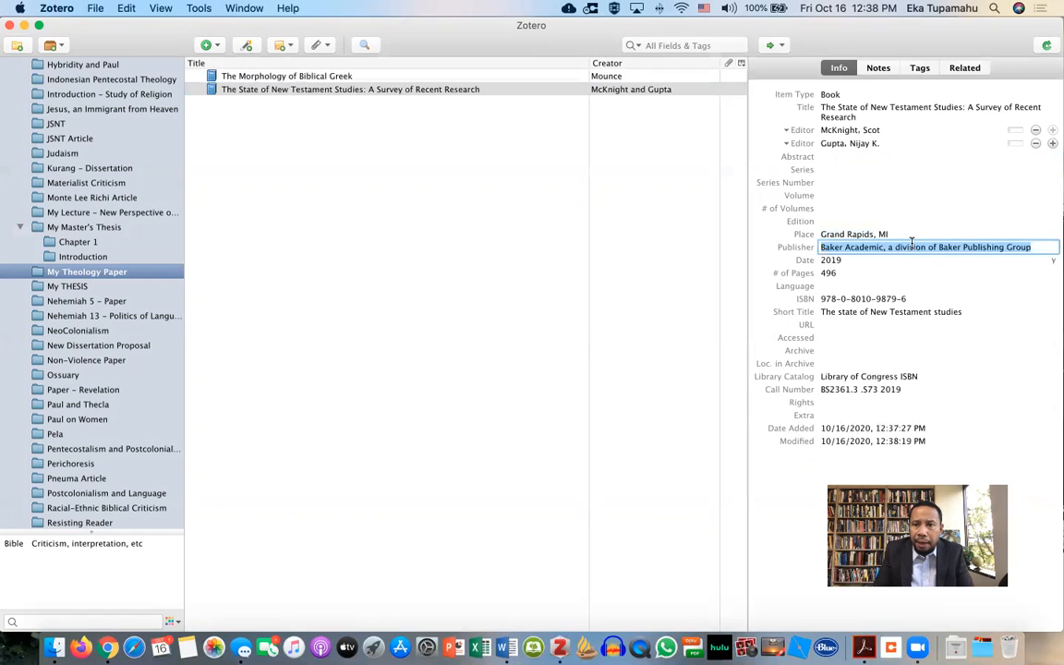
left_click_drag(1030, 247, 888, 248)
key("BackSpace")
key("BackSpace")
key("BackSpace")
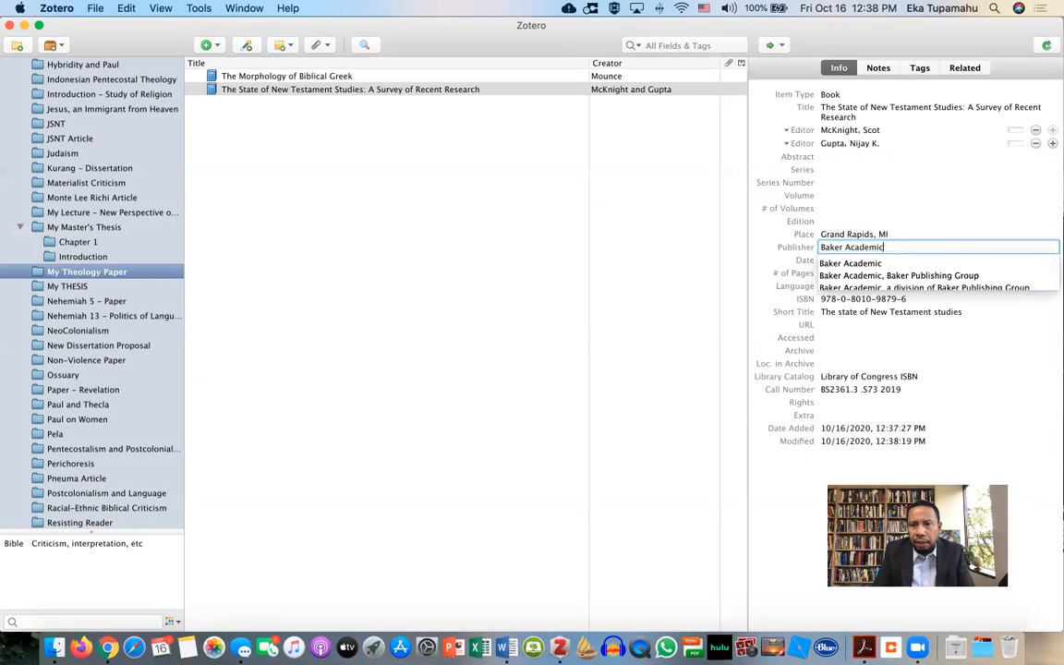
key("Return")
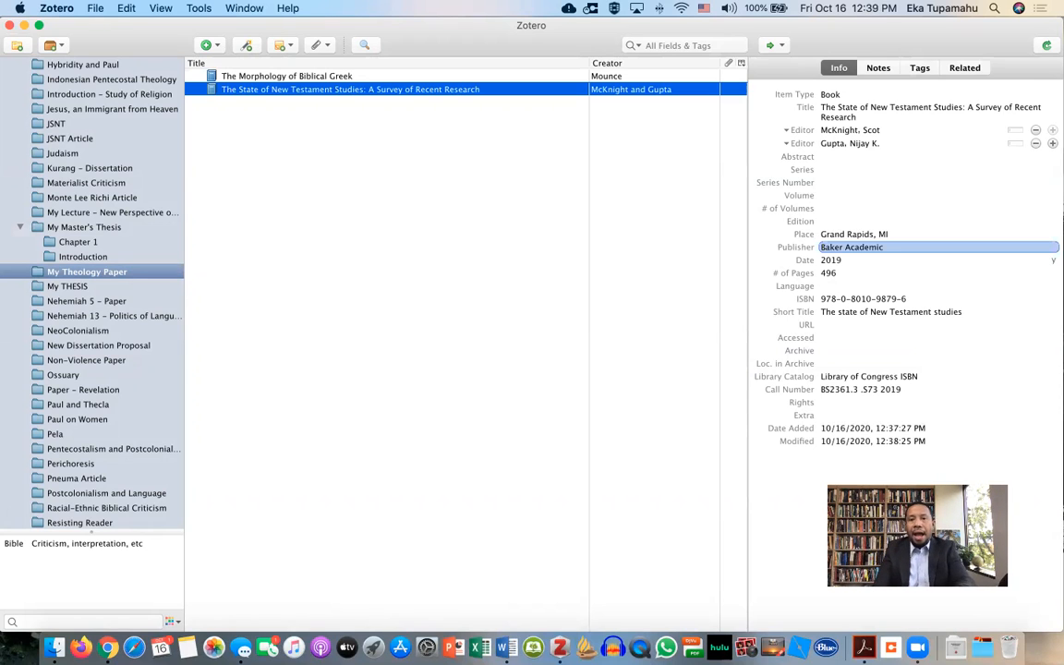
Change the item type of The State of New Testament Studies to Book Section, accepting the loss of incompatible fields
left_click(890, 276)
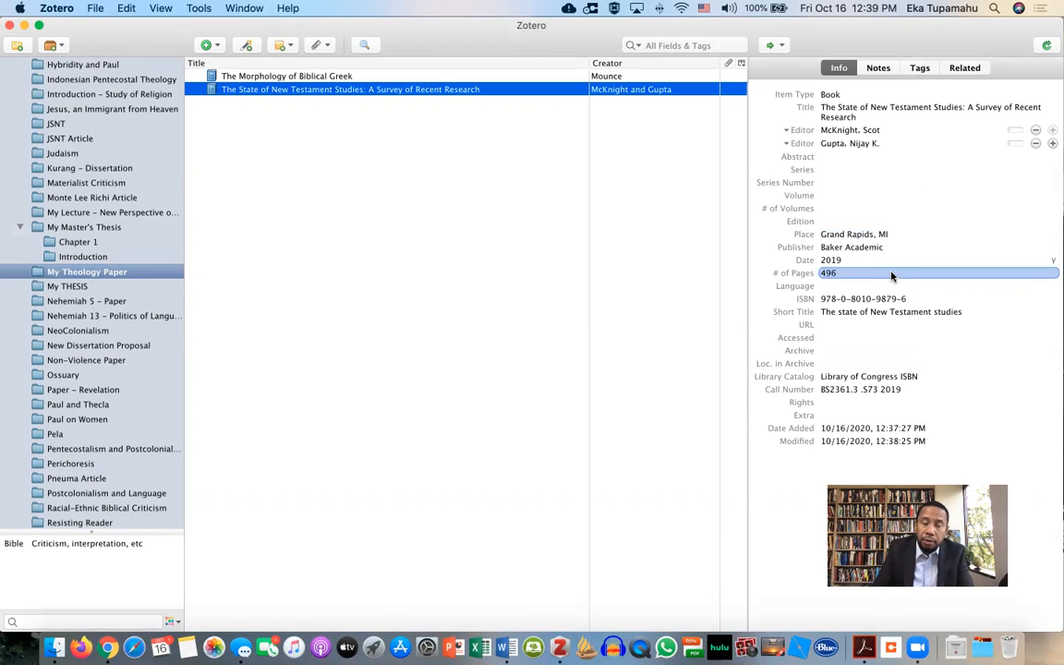
left_click(894, 249)
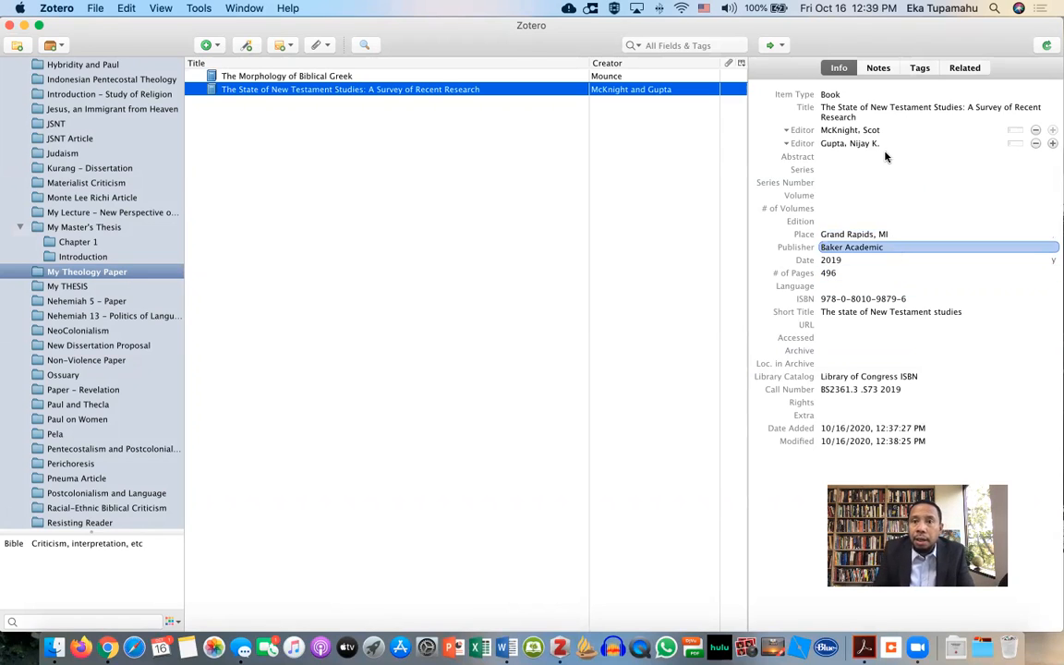
left_click(859, 108)
left_click(835, 94)
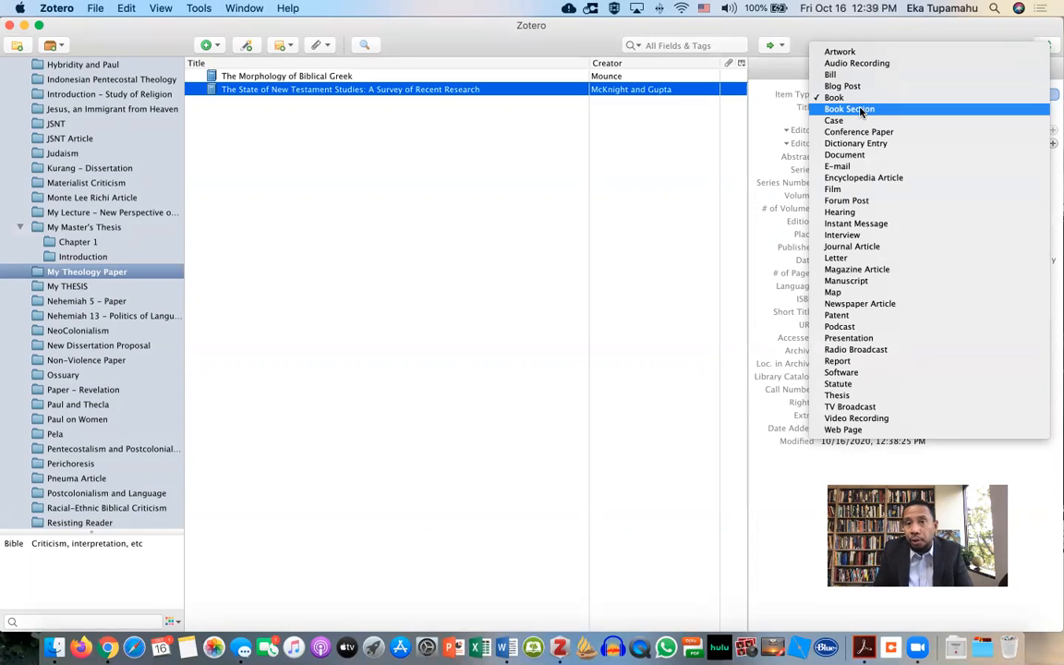
left_click(861, 111)
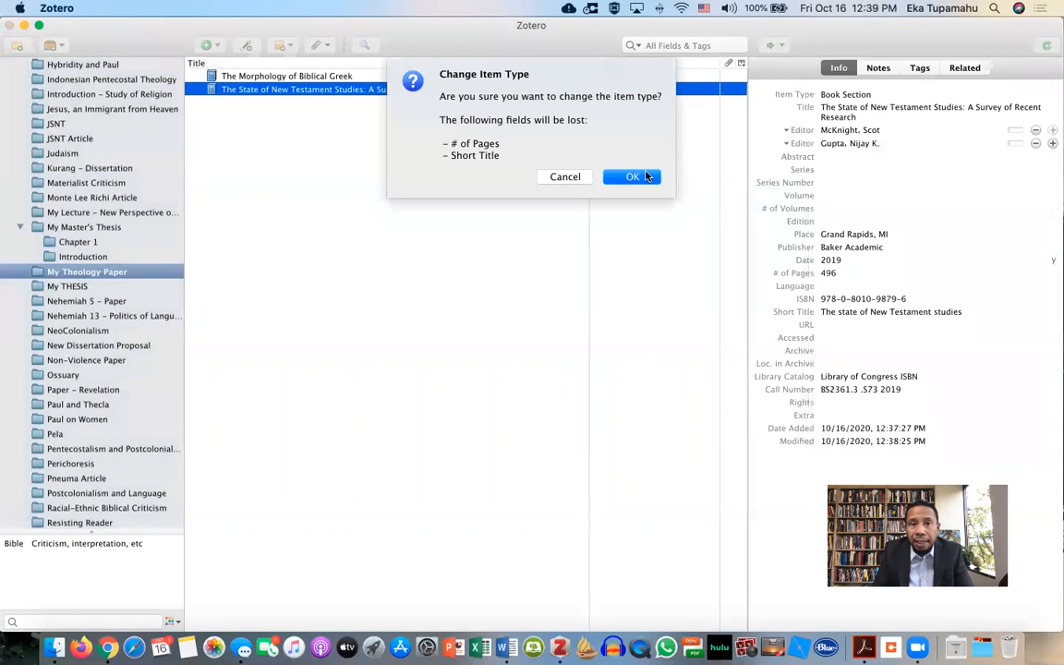
left_click(633, 176)
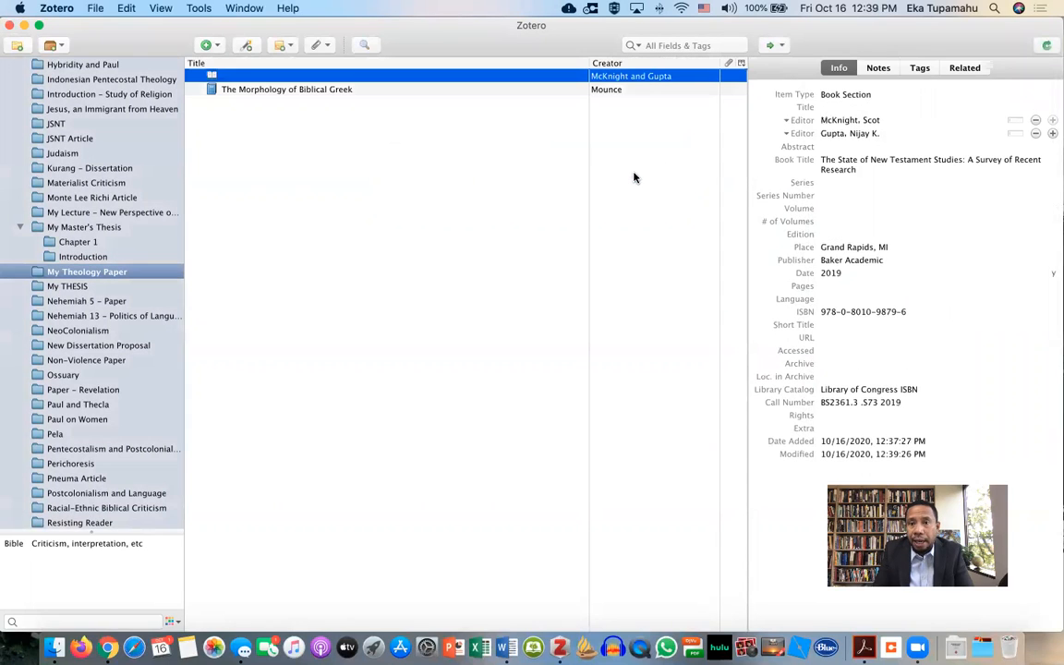
Enter "Early Christianity and the Roman Empire" as the title of the book section
left_click(836, 109)
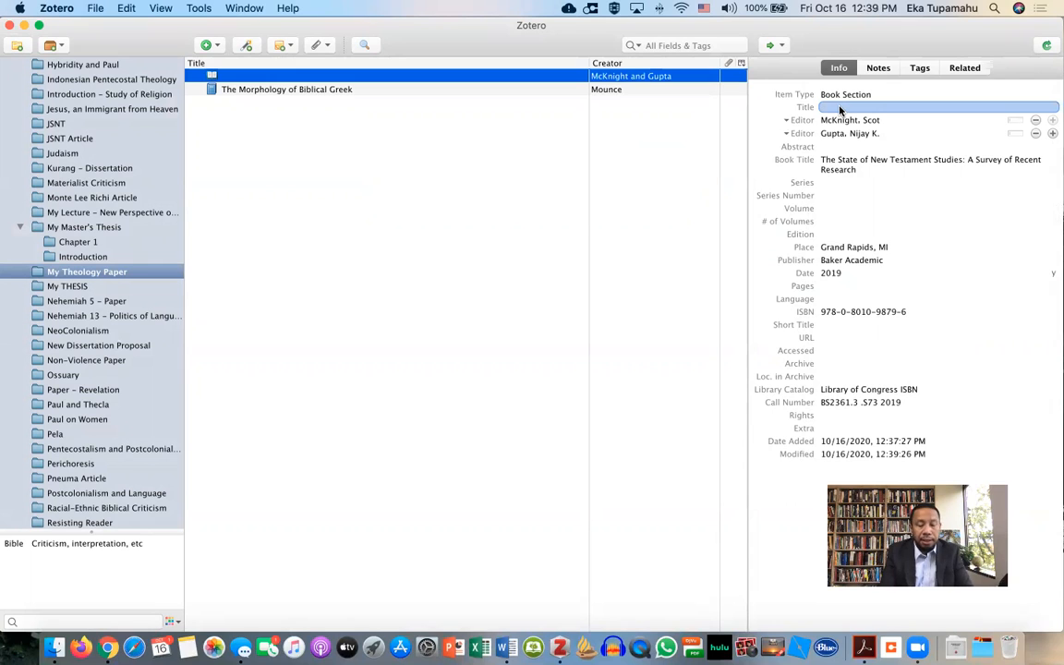
left_click(830, 106)
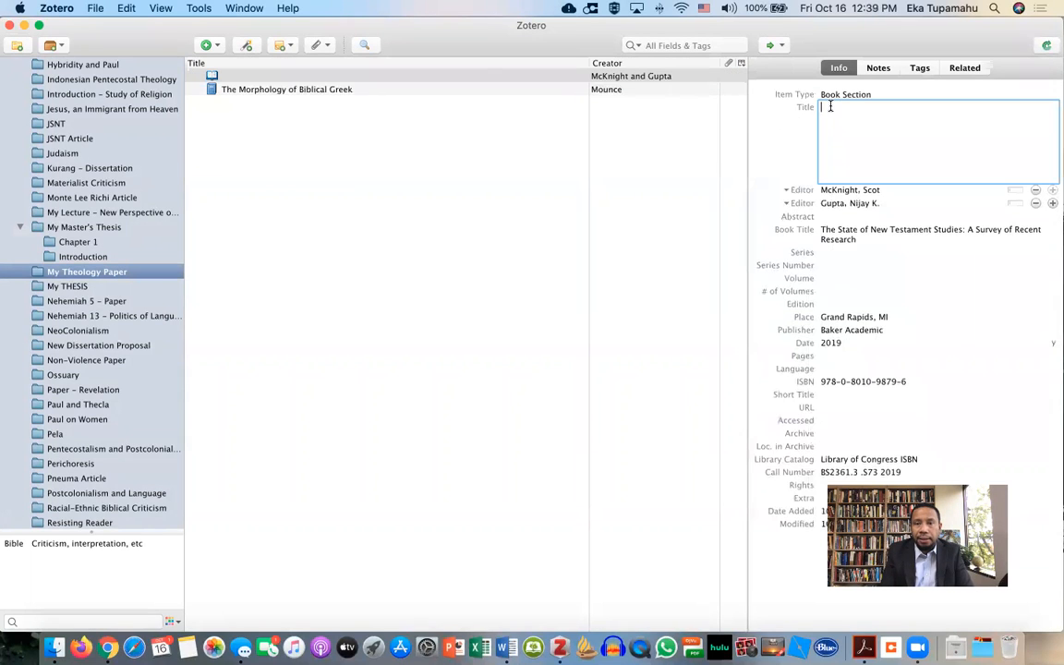
type("Early C")
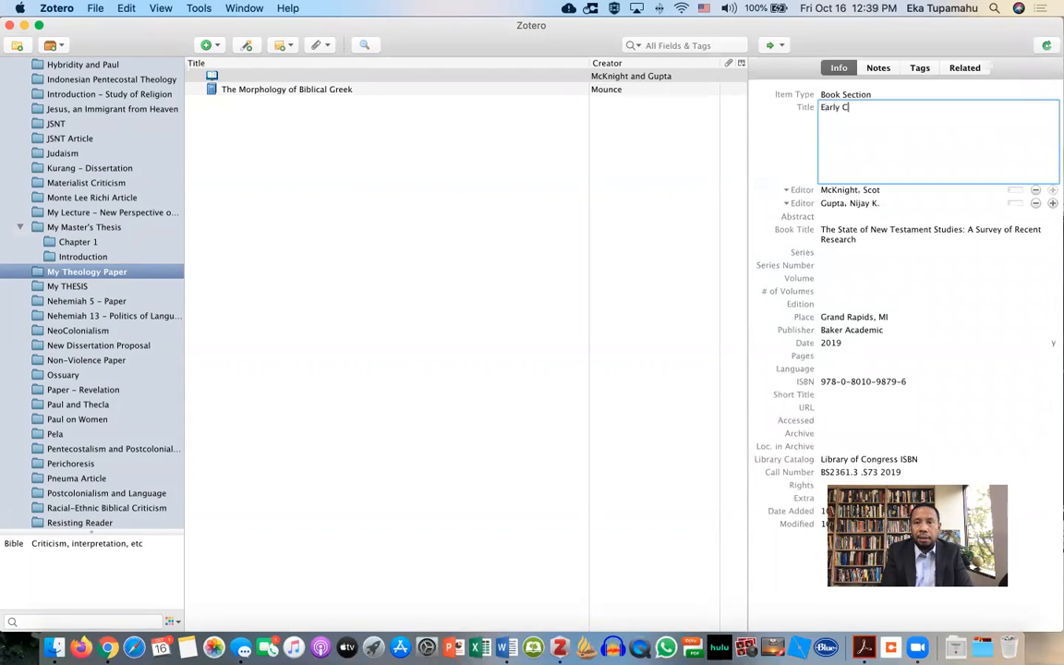
type("hristianity and ")
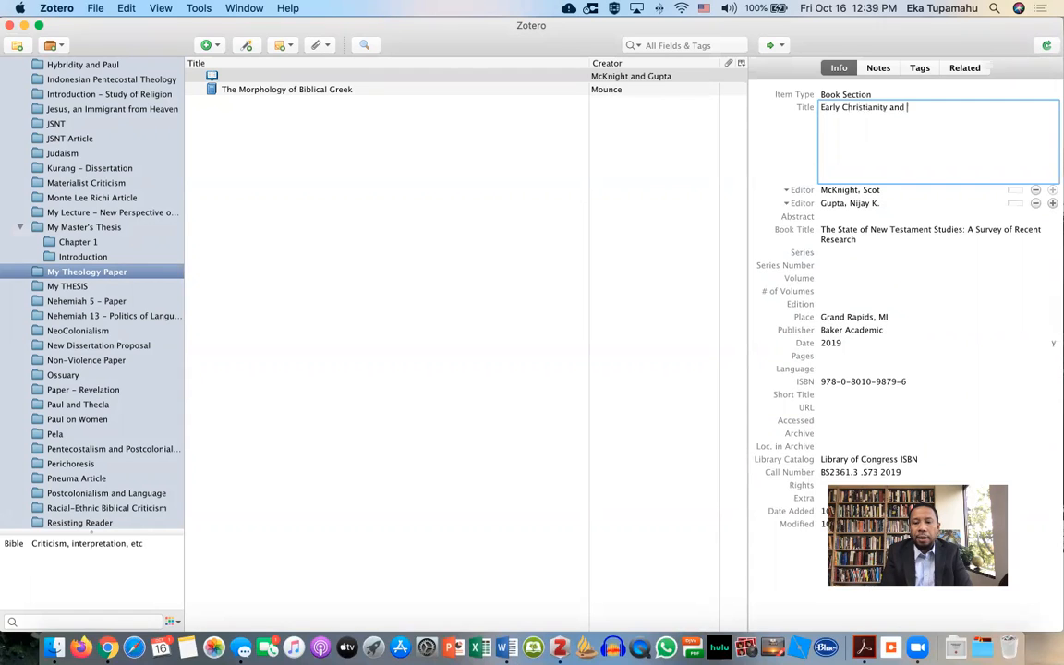
type("the Roman ")
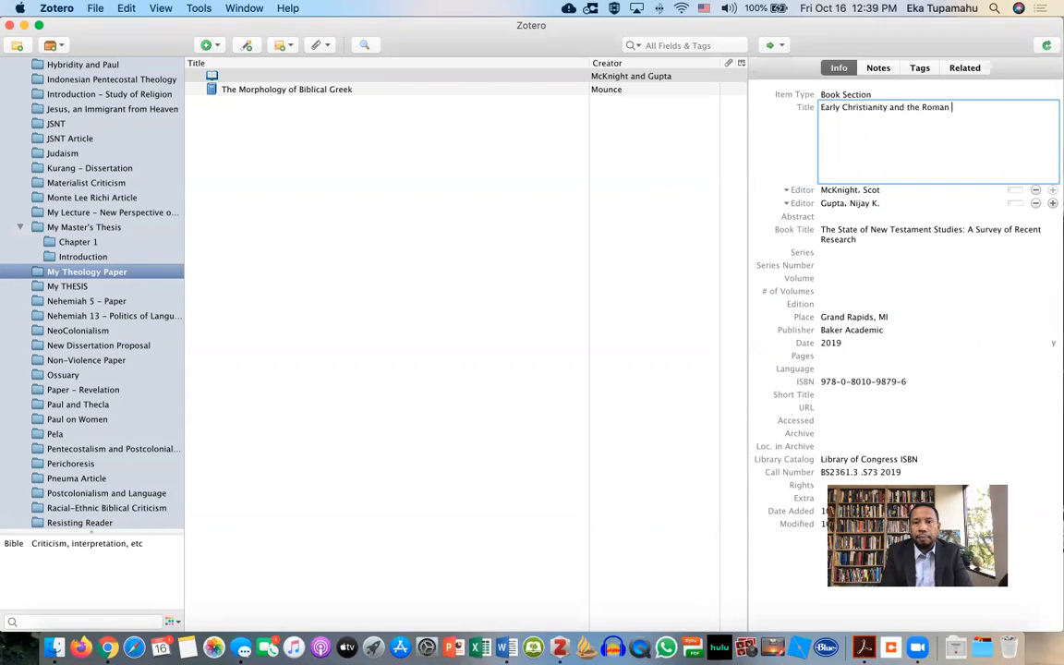
type("Empire")
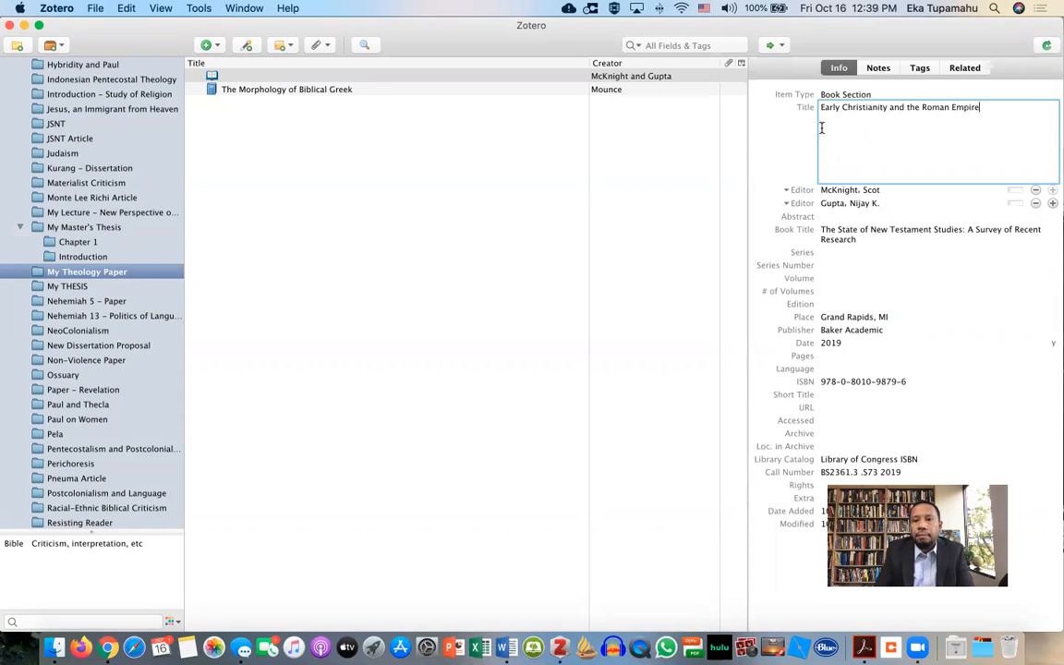
Add a third creator to the book section with the role Author, last name Carey and first name Greg
left_click(831, 203)
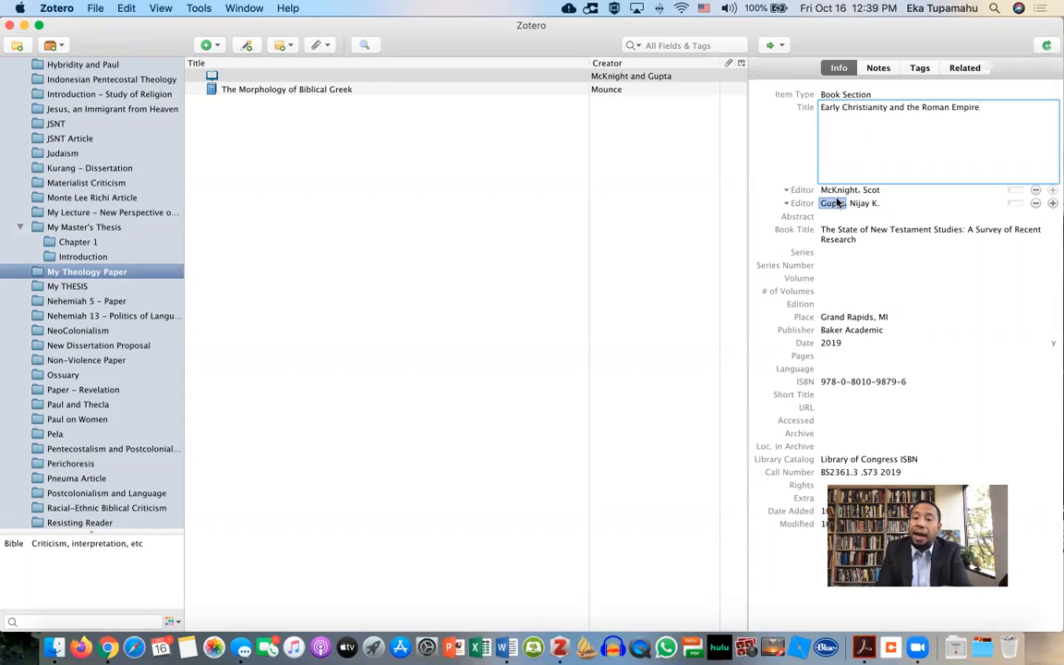
left_click(1052, 204)
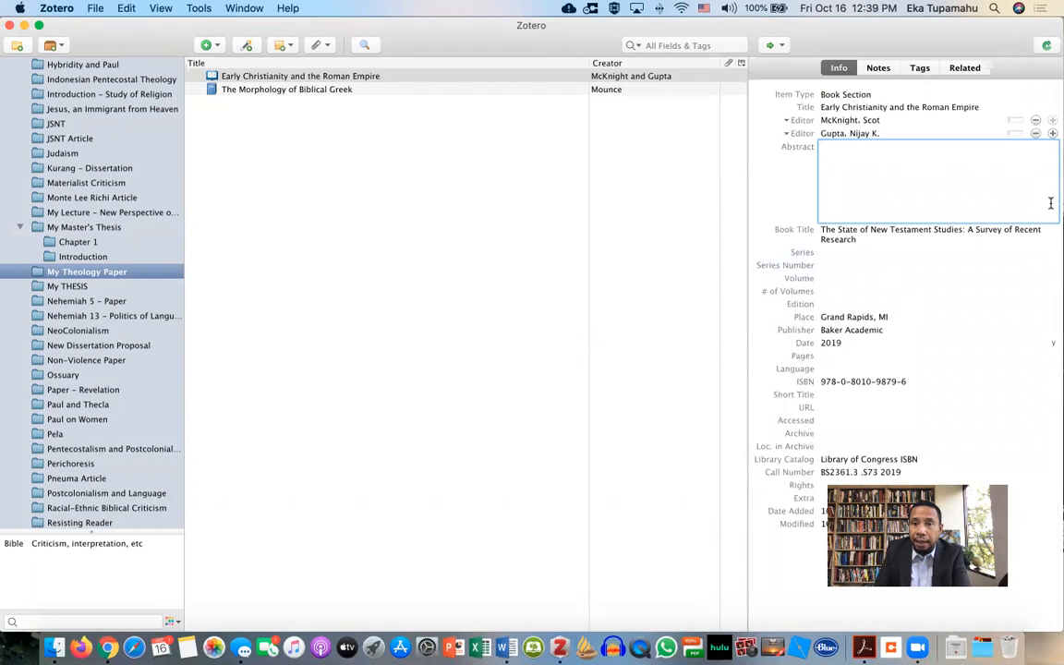
left_click(1052, 134)
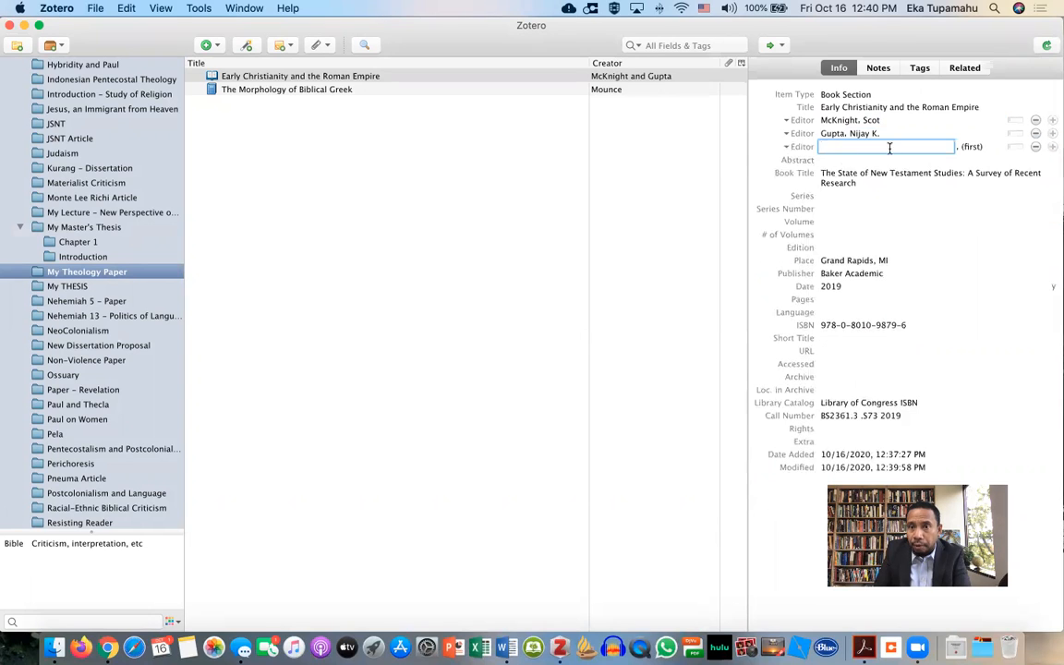
left_click(796, 147)
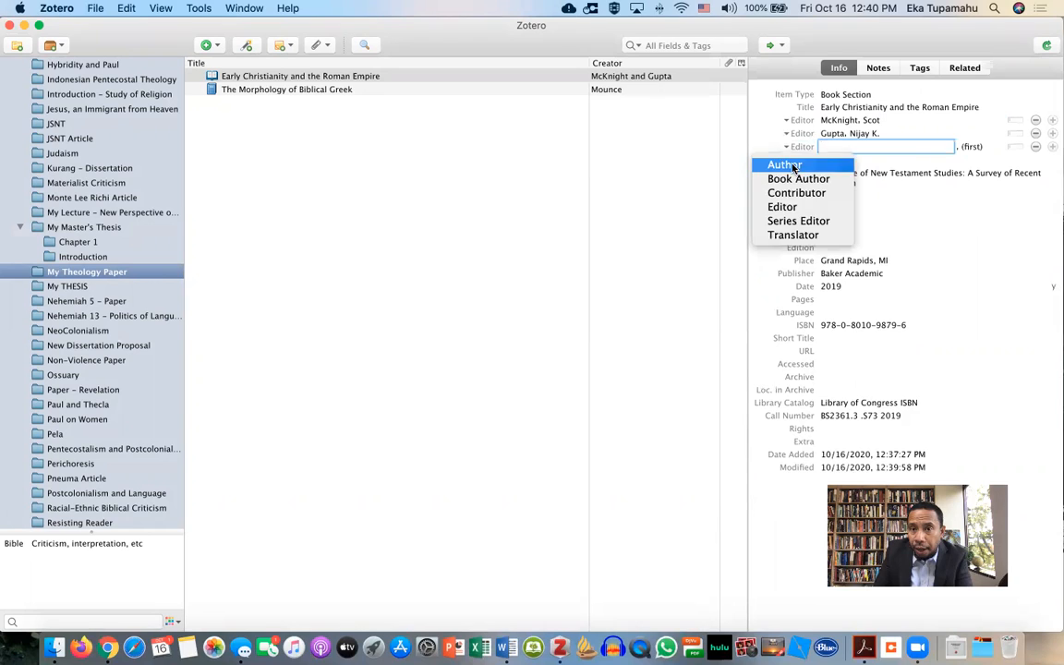
left_click(781, 162)
left_click(837, 145)
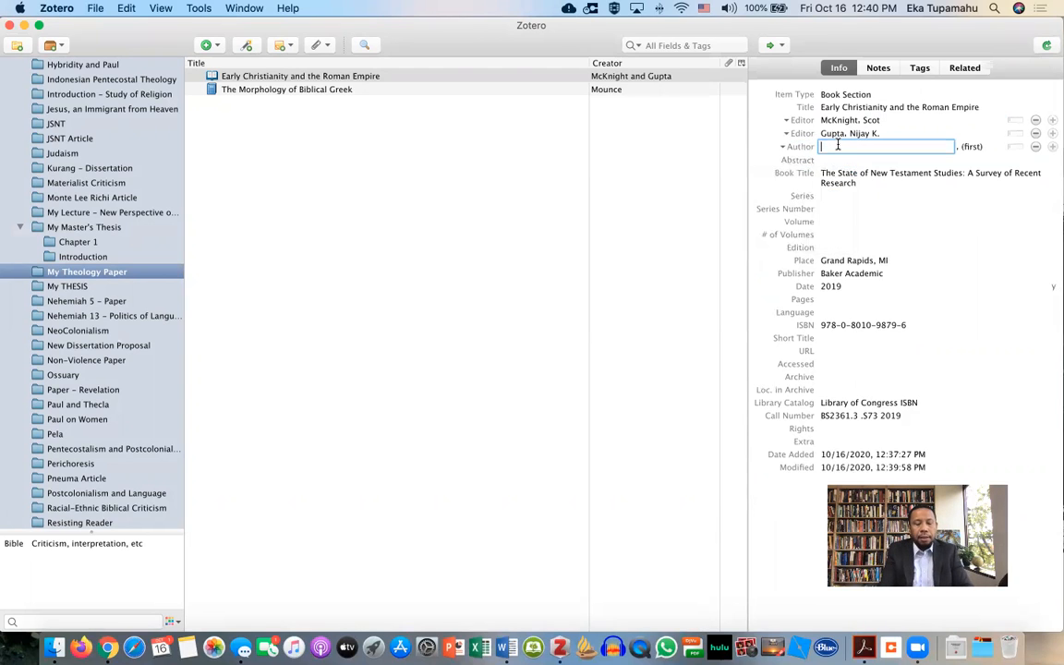
type("Carey")
key("Tab")
type("Greg")
key("Return")
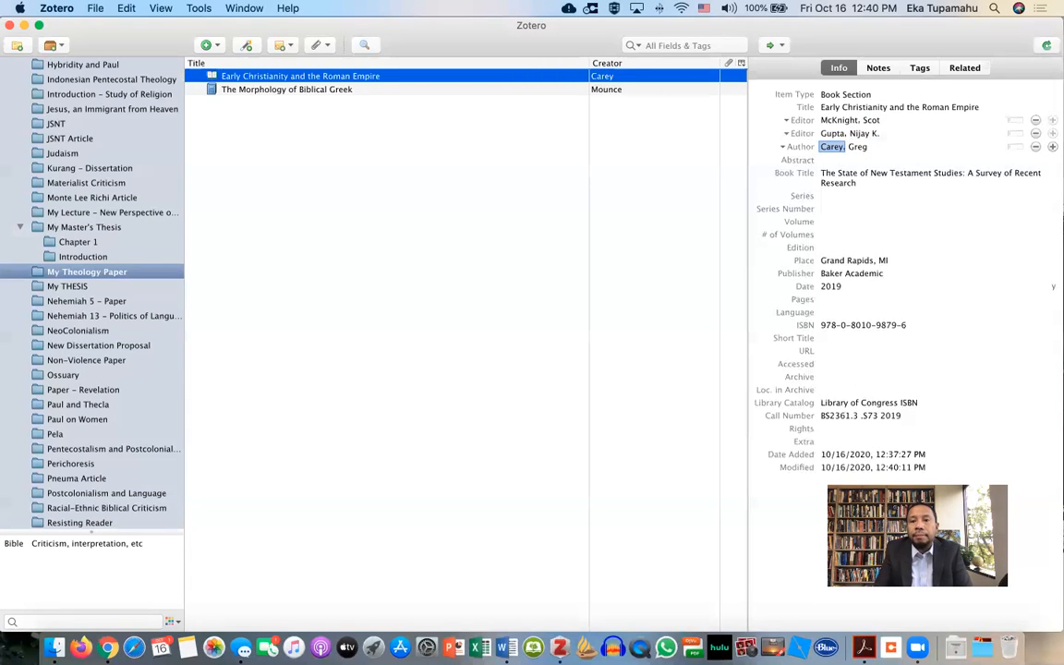
Set the page range of the book section to 9-34
left_click(854, 273)
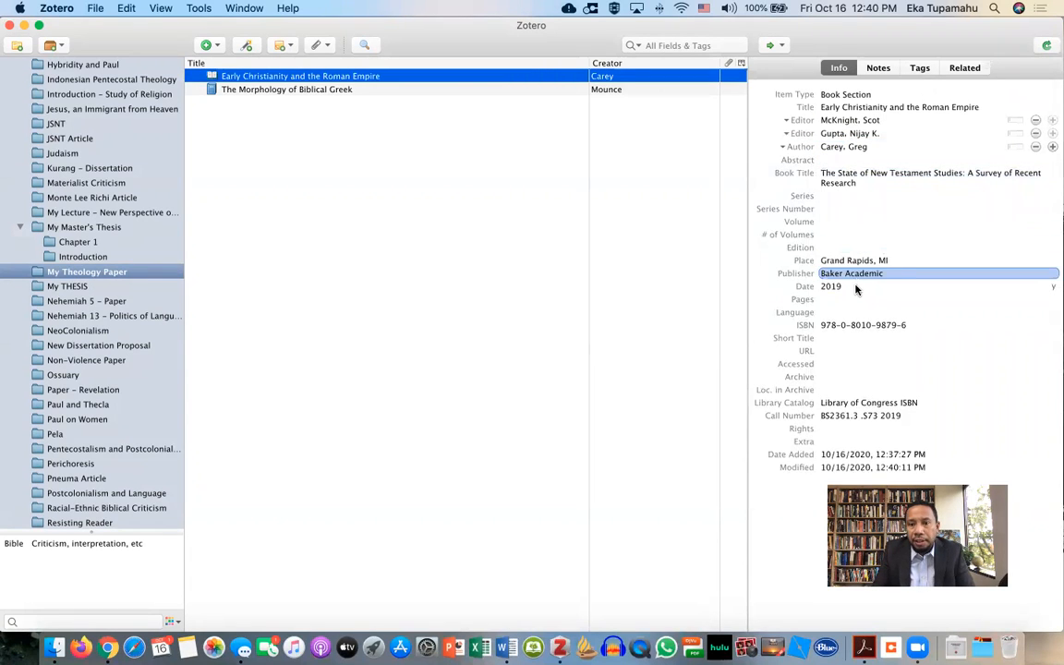
left_click(854, 295)
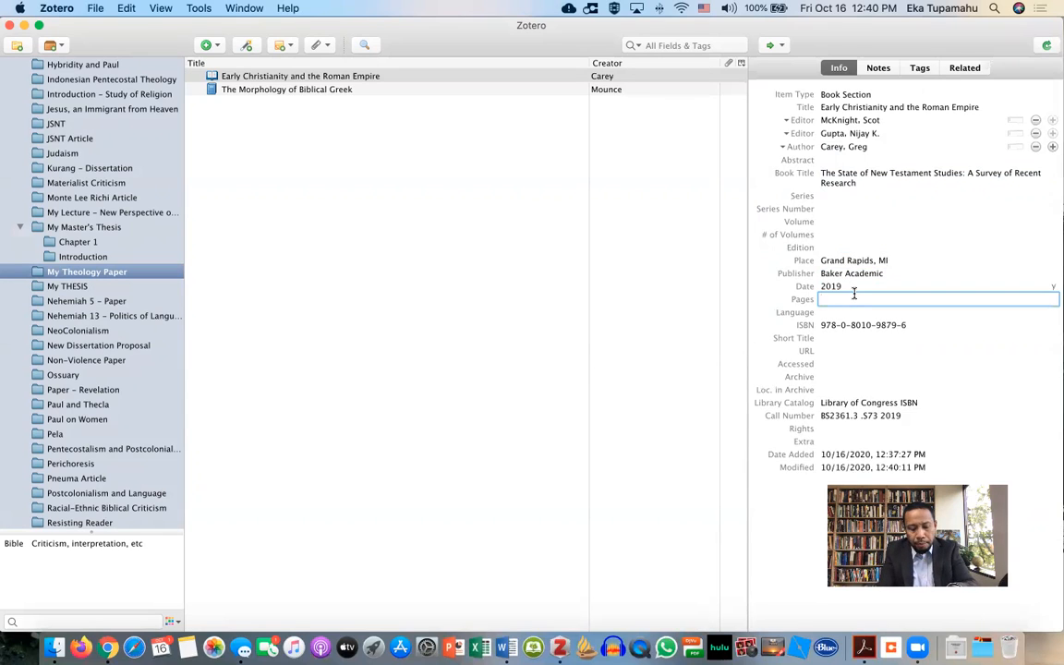
type("9")
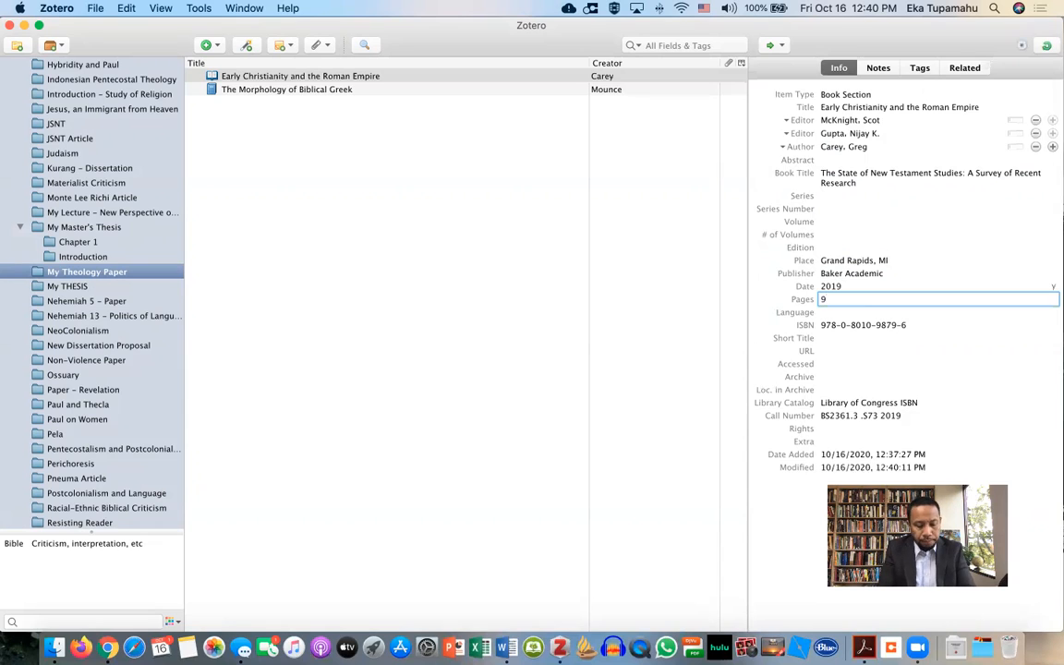
type("-34")
key("Return")
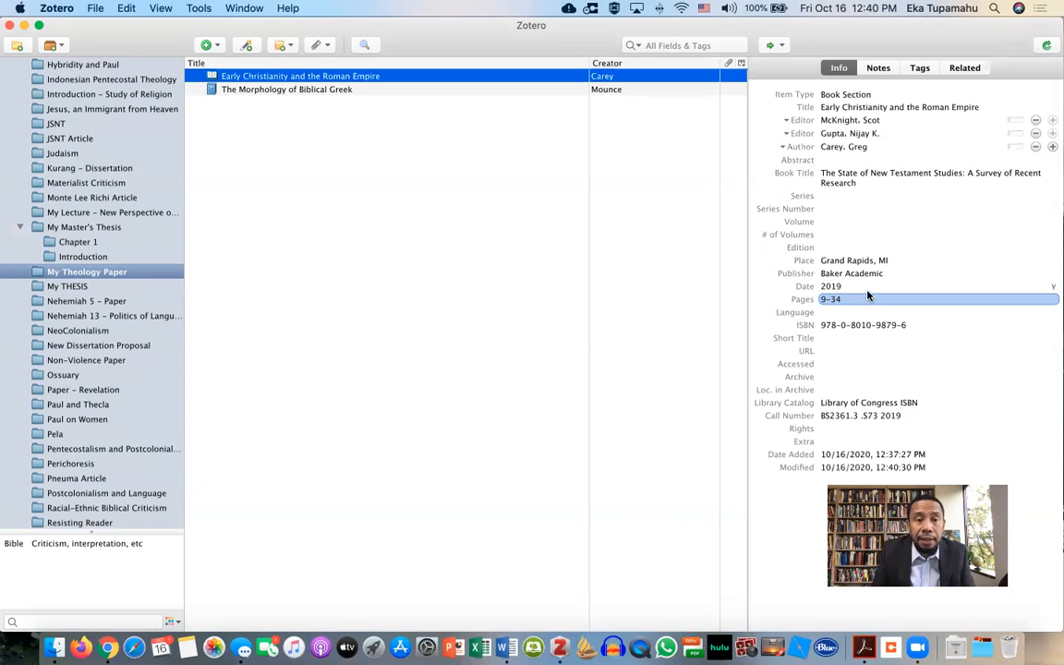
Switch to Chrome and view the Zotero downloads page with the Zotero Connector
left_click(830, 286)
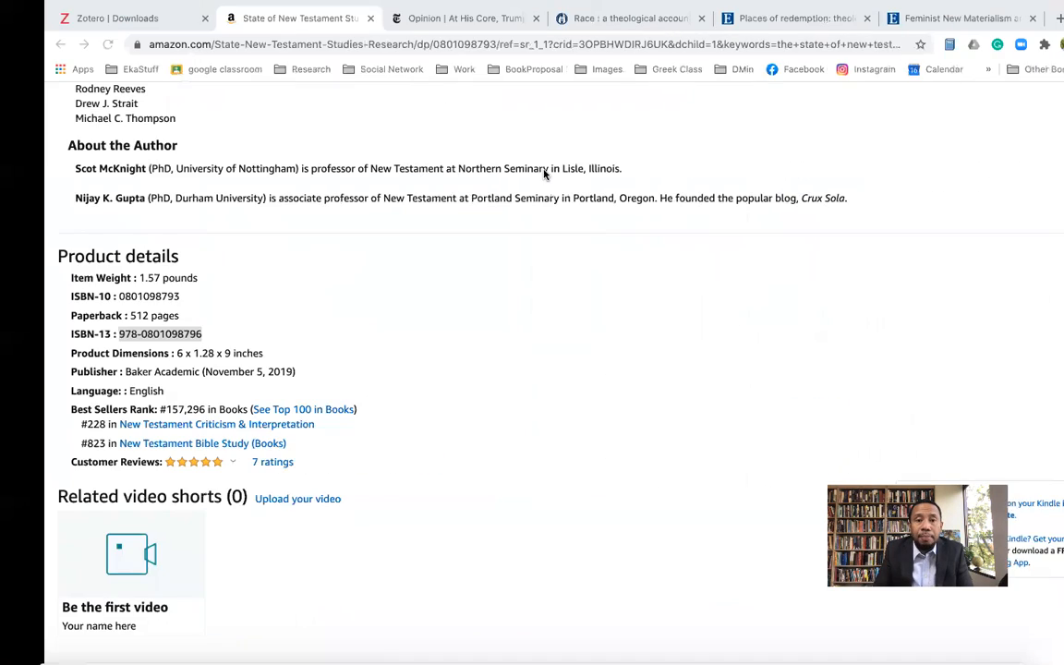
left_click(120, 19)
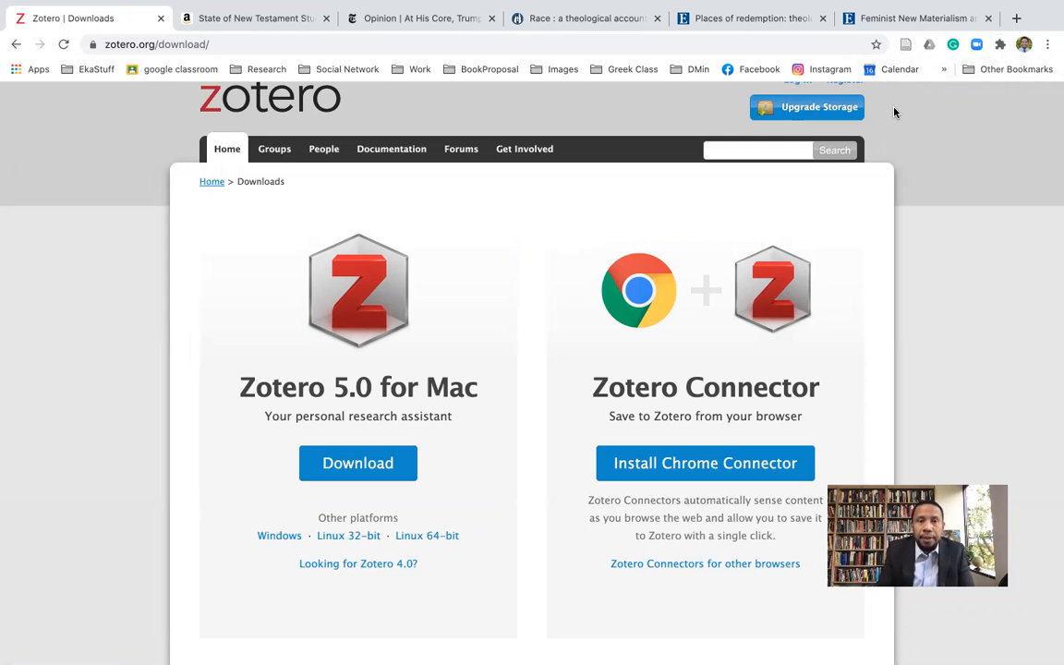
Close the open record in the George Fox library catalogue and rerun the search for "Race a Theological Account"
left_click(593, 21)
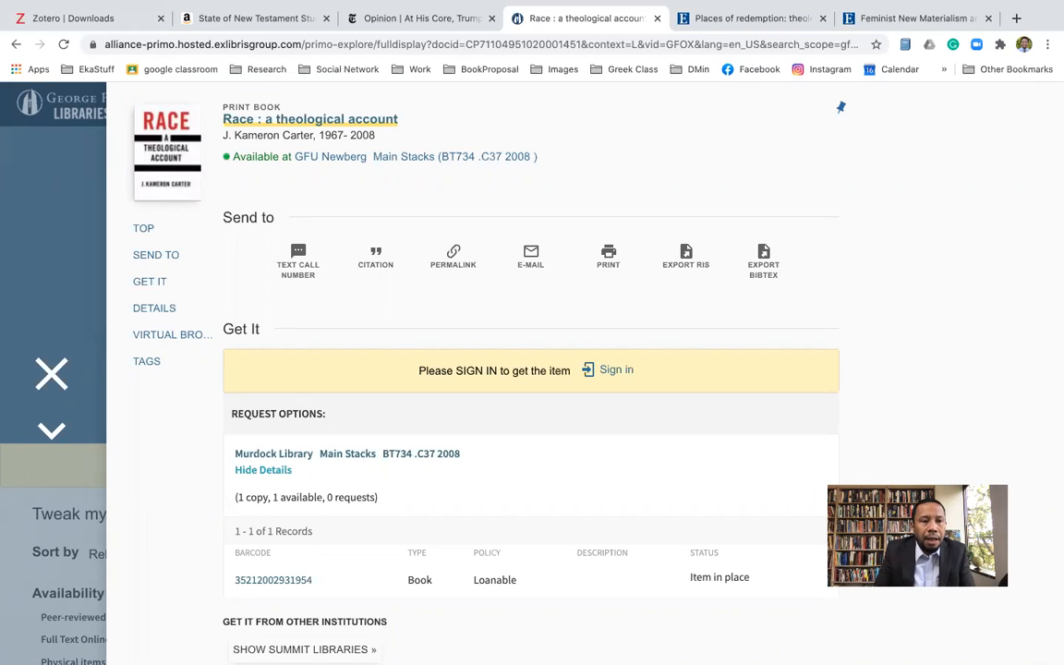
left_click(50, 375)
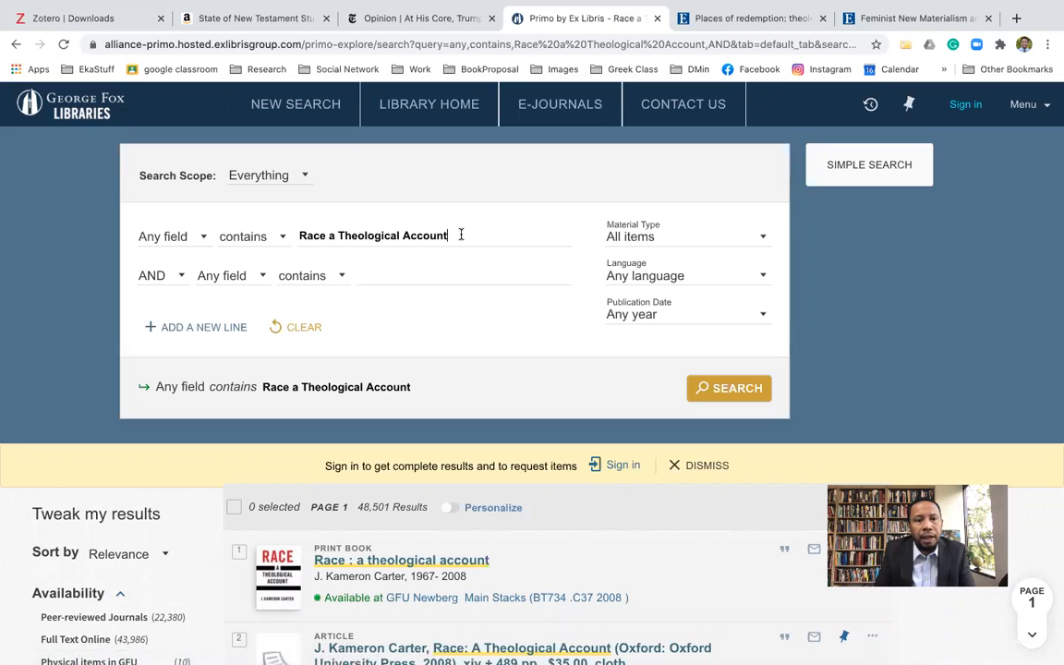
left_click_drag(461, 234, 306, 229)
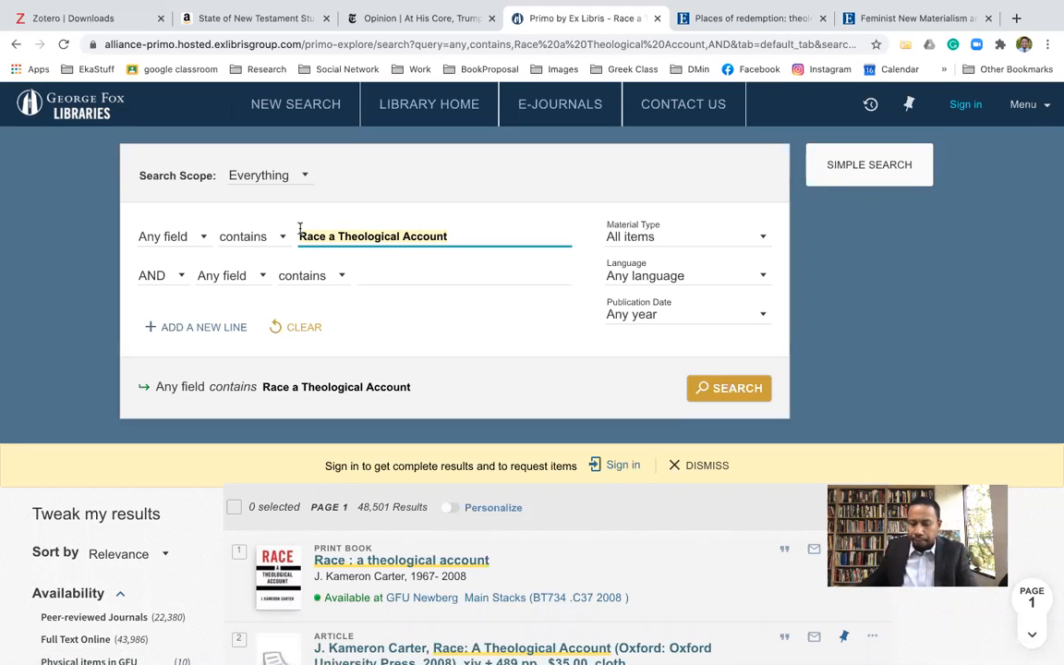
key("Return")
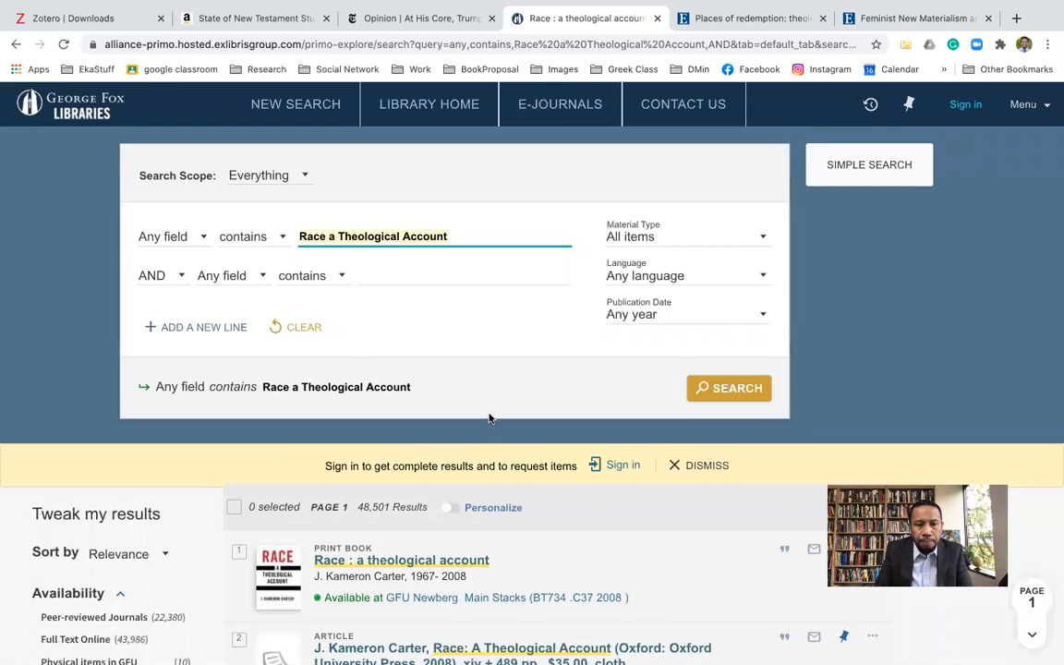
Open the print book record "Race : a theological account" from the library search results
scroll(480, 411, "down", 2)
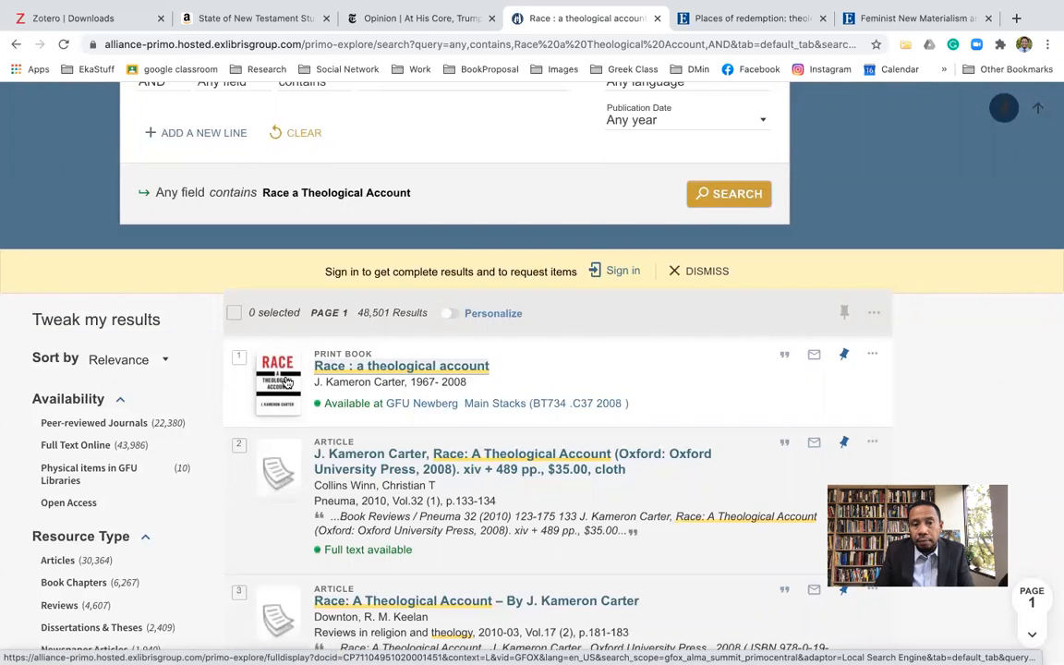
scroll(495, 360, "down", 5)
scroll(495, 361, "up", 3)
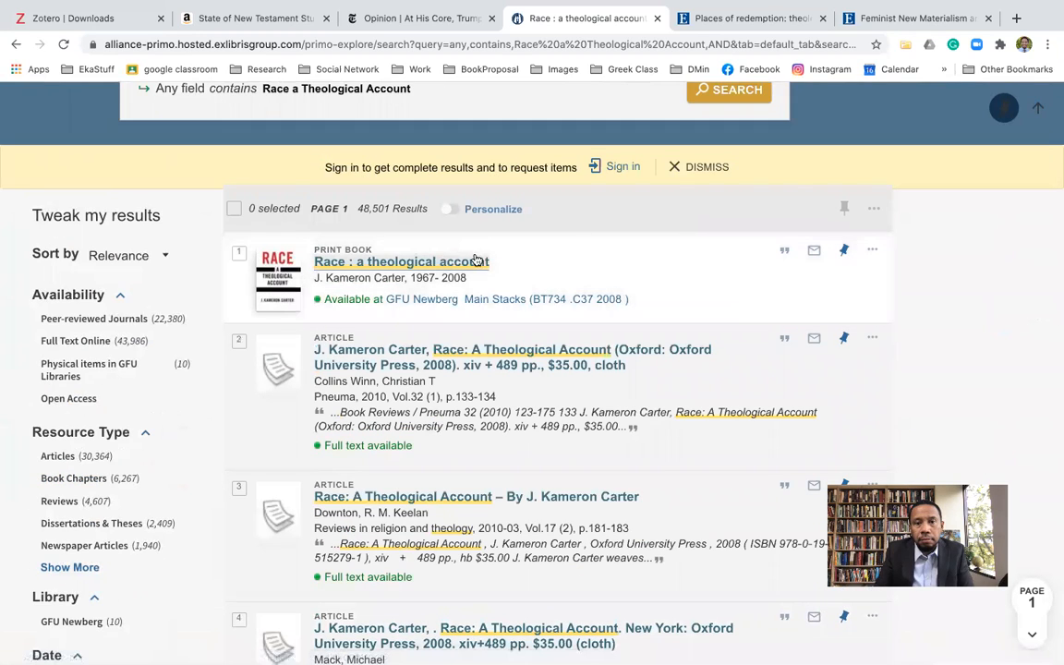
double_click(452, 264)
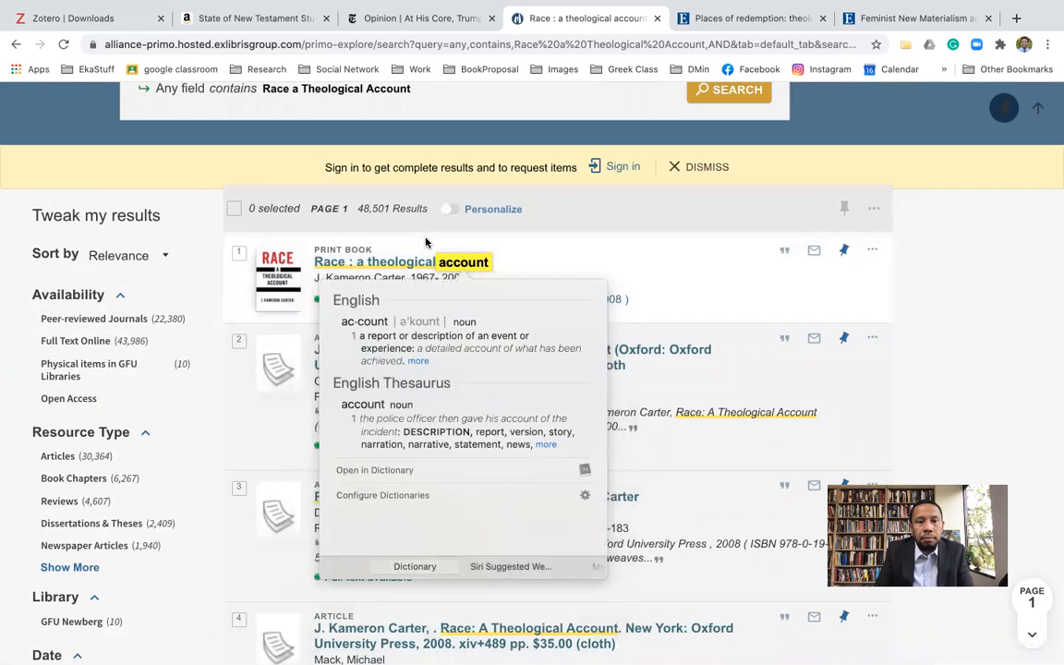
left_click(513, 244)
left_click(443, 263)
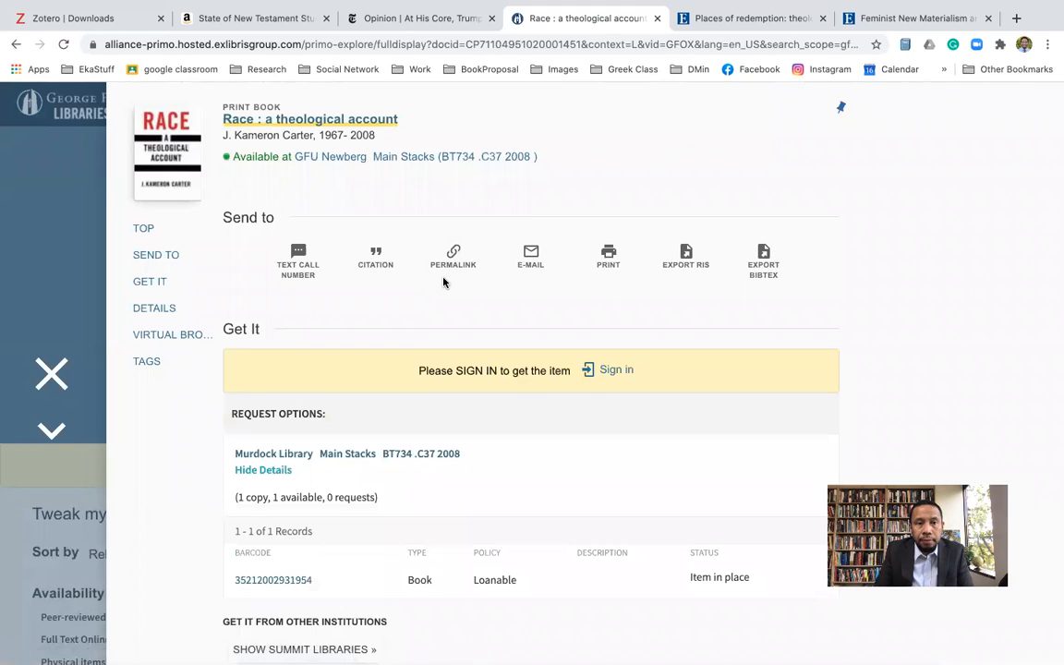
Save the library record for "Race: a theological account" to the My Theology Paper collection with the Zotero Connector
left_click(906, 47)
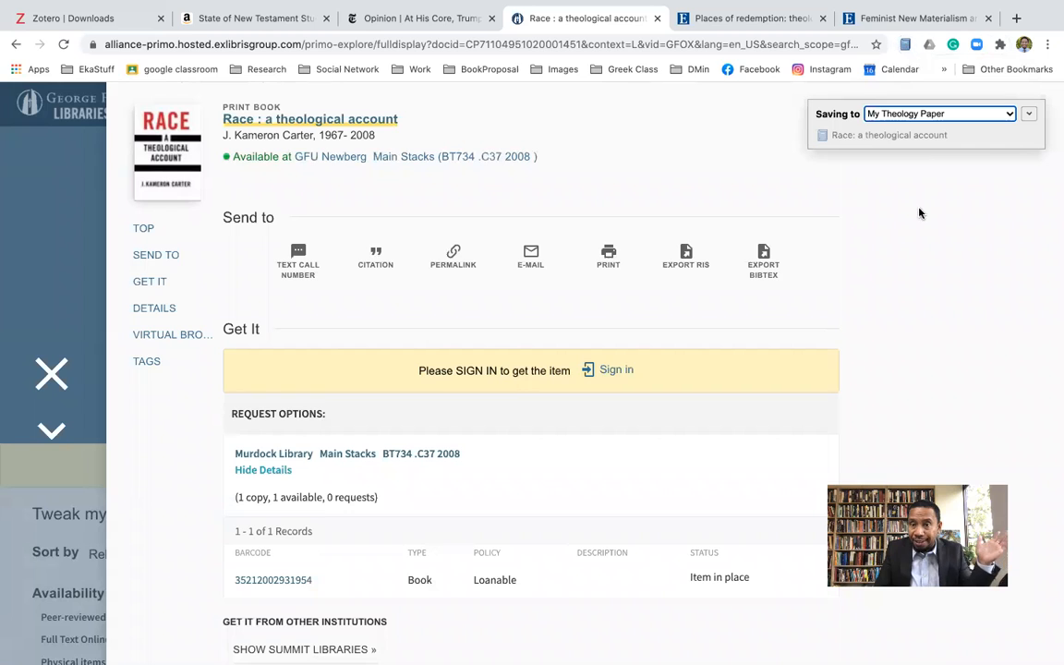
left_click(919, 117)
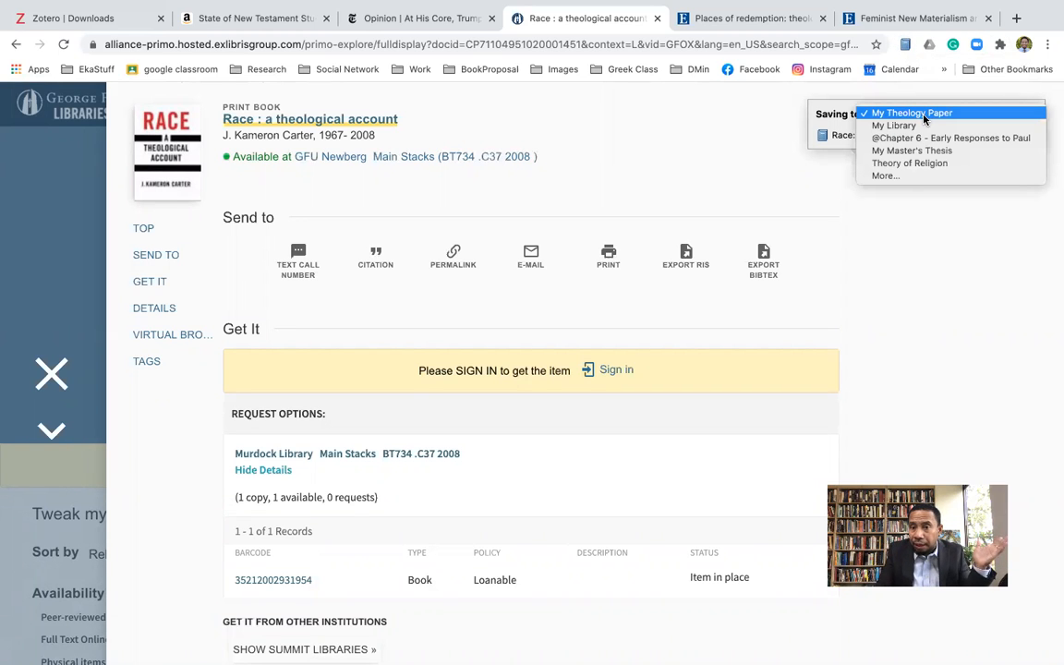
left_click(923, 113)
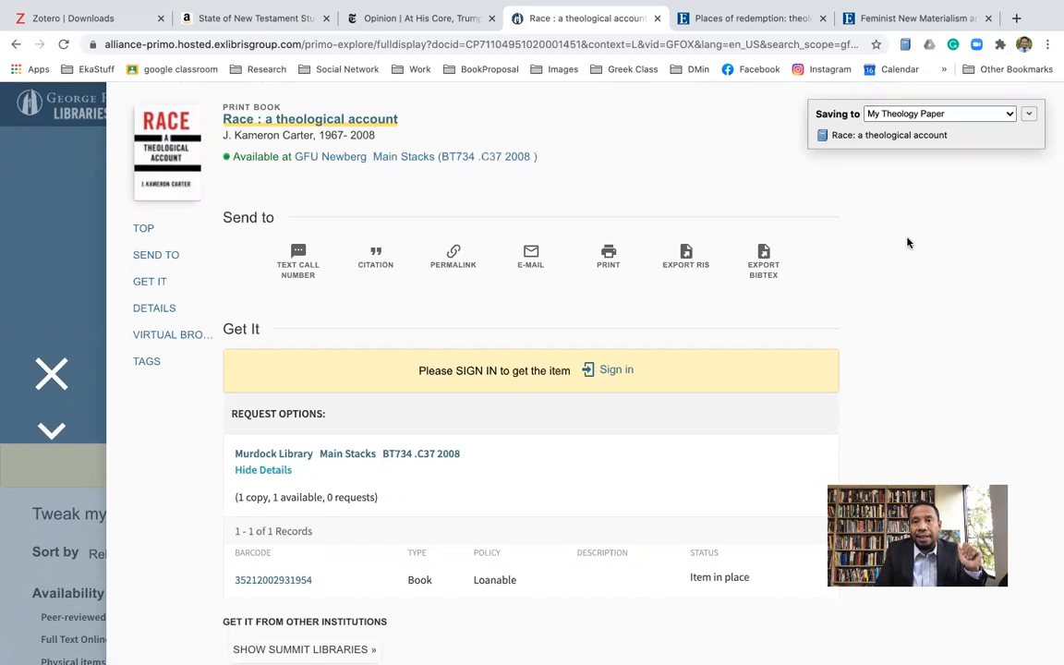
Switch to Zotero and correct the capitalization of the saved book's title to "Race: A Theological Account"
key("ctrl+Left")
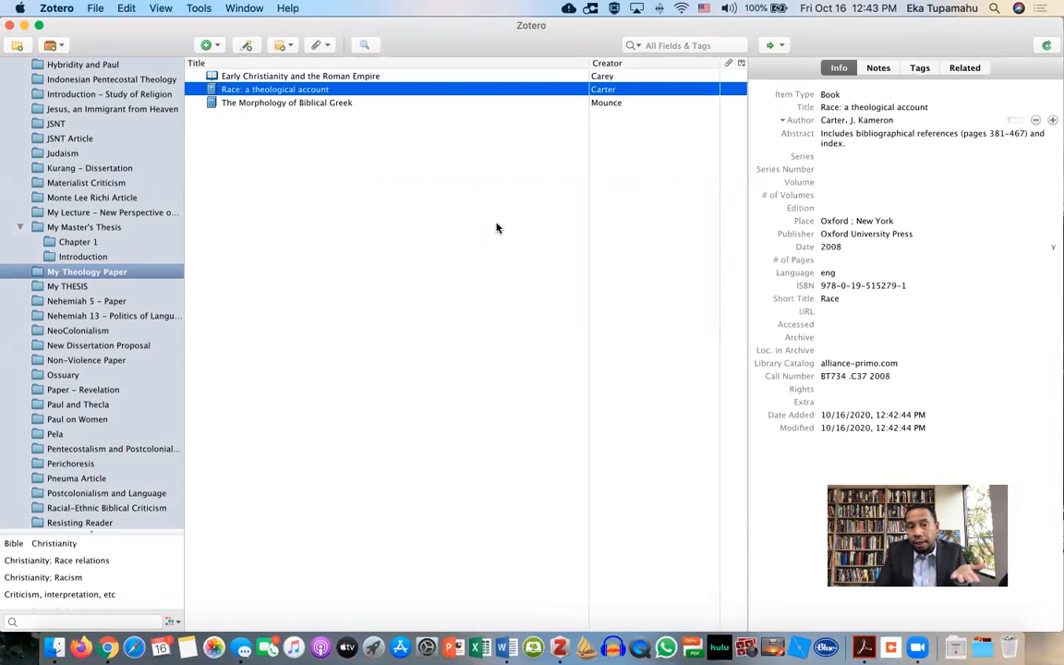
left_click(864, 106)
left_click(852, 107)
key("BackSpace")
key("BackSpace")
type("A")
key("Right")
key("BackSpace")
type("T")
key("alt+Right")
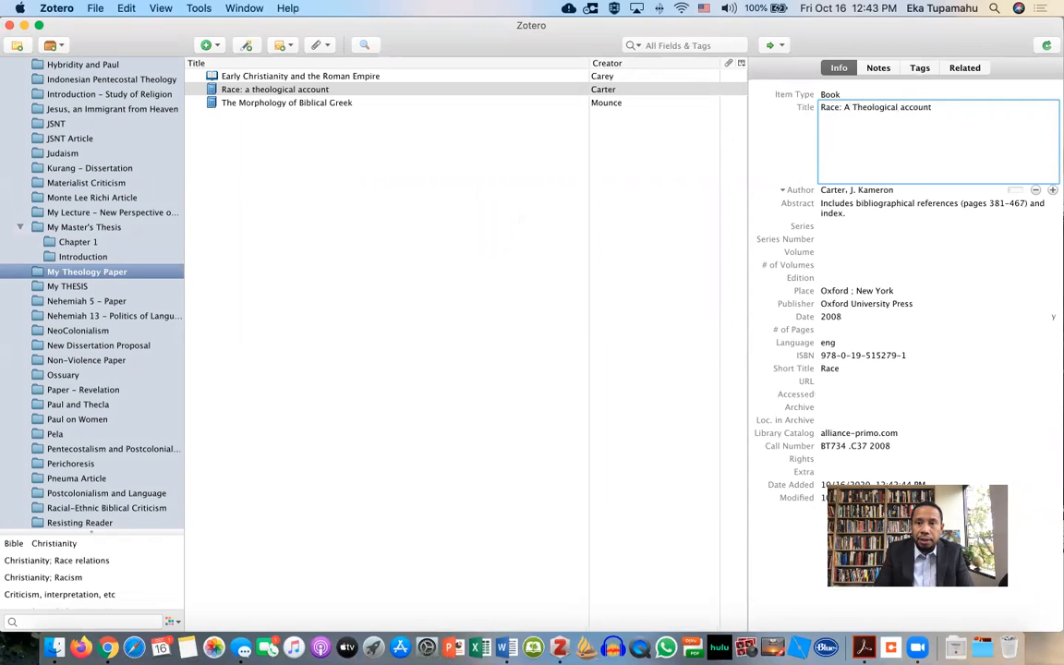
key("BackSpace")
type("A")
key("Return")
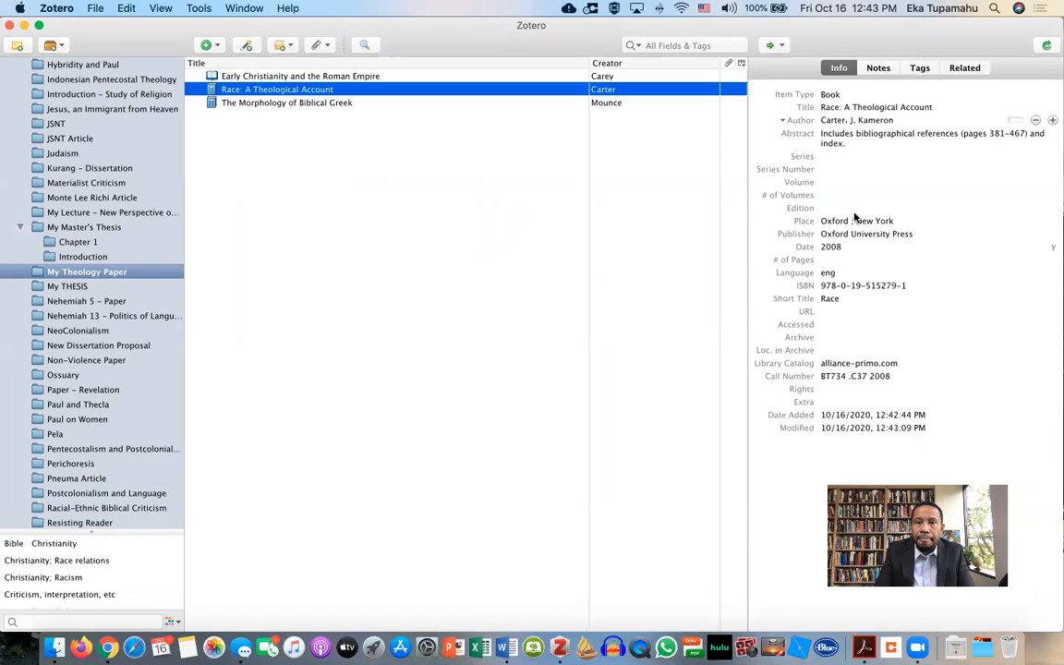
Remove Oxford from the book's place of publication, leaving only New York
left_click(853, 221)
key("Right")
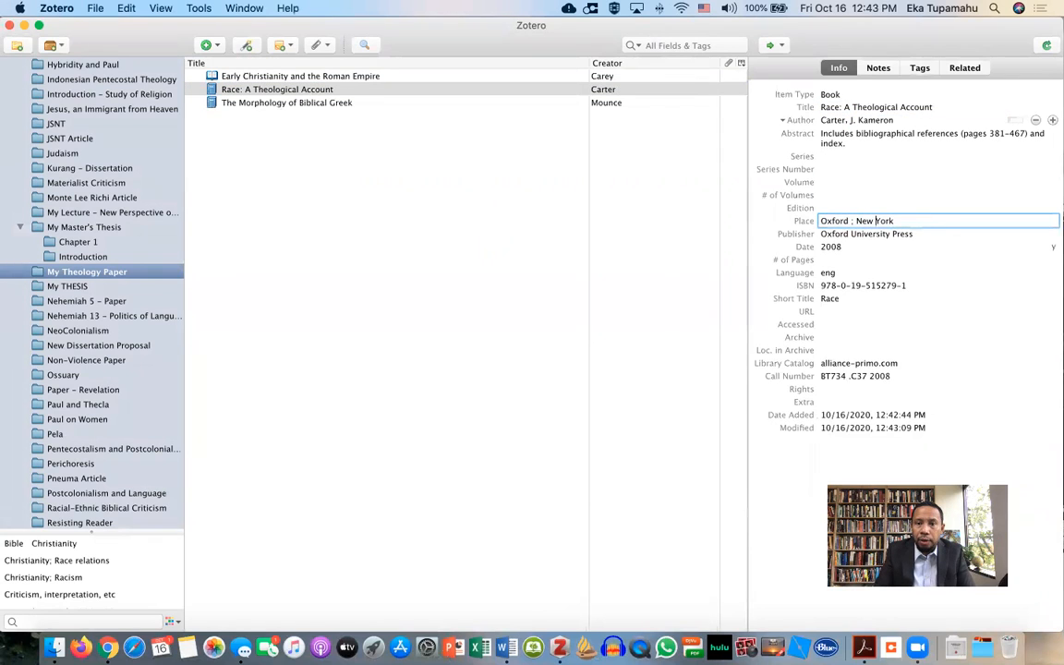
key("super+shift+Left")
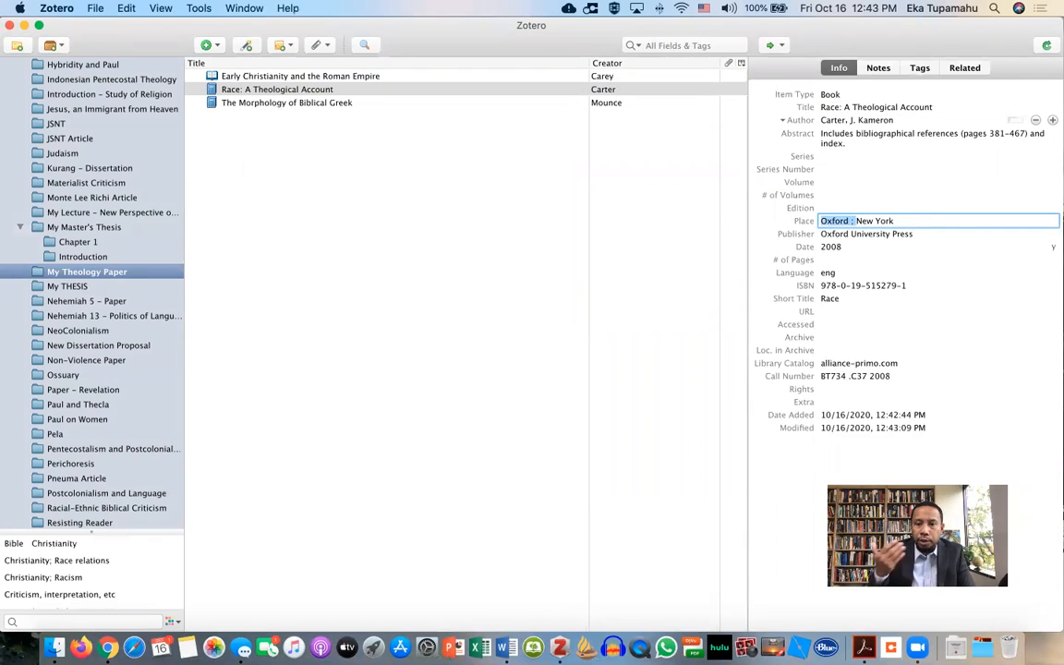
key("BackSpace")
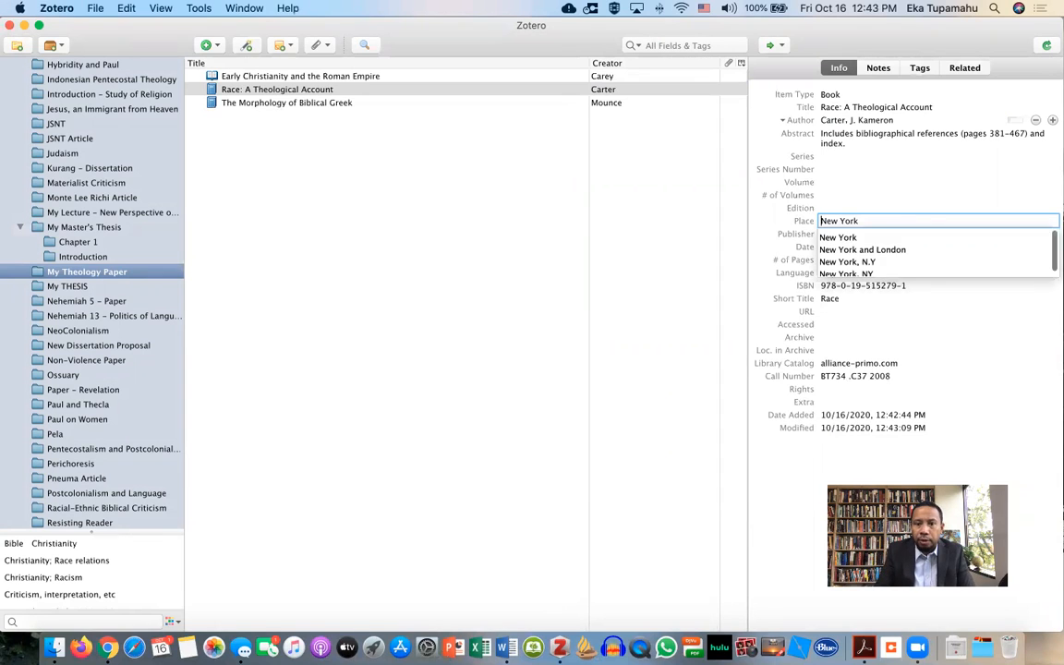
key("Return")
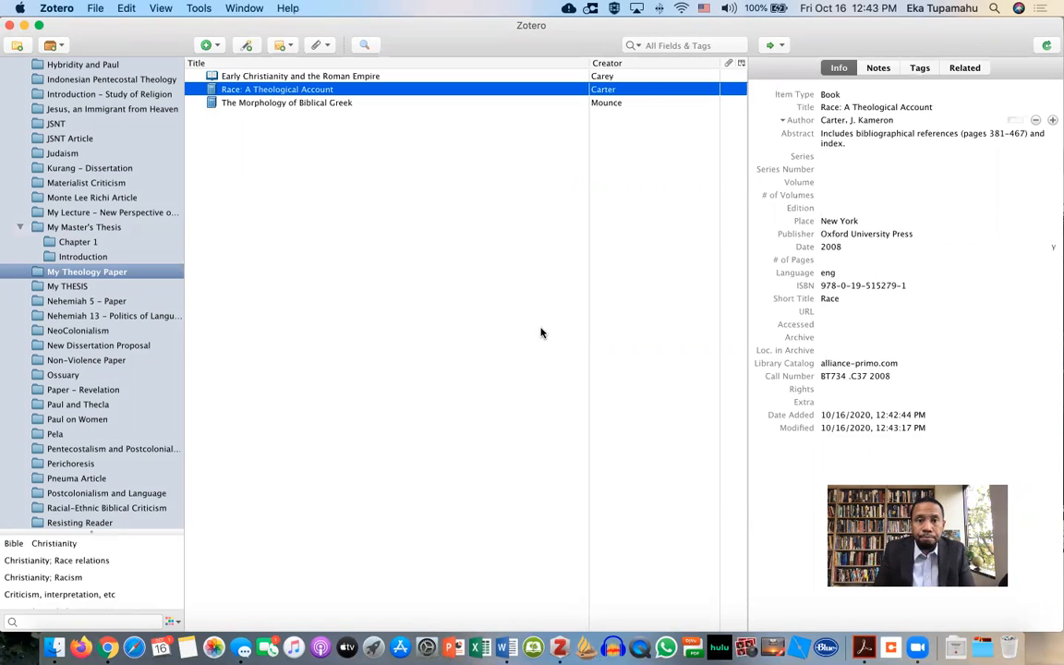
Switch to Chrome and rerun the "Process Theology" search in the EBSCOhost database
key("ctrl+Right")
key("ctrl+Left")
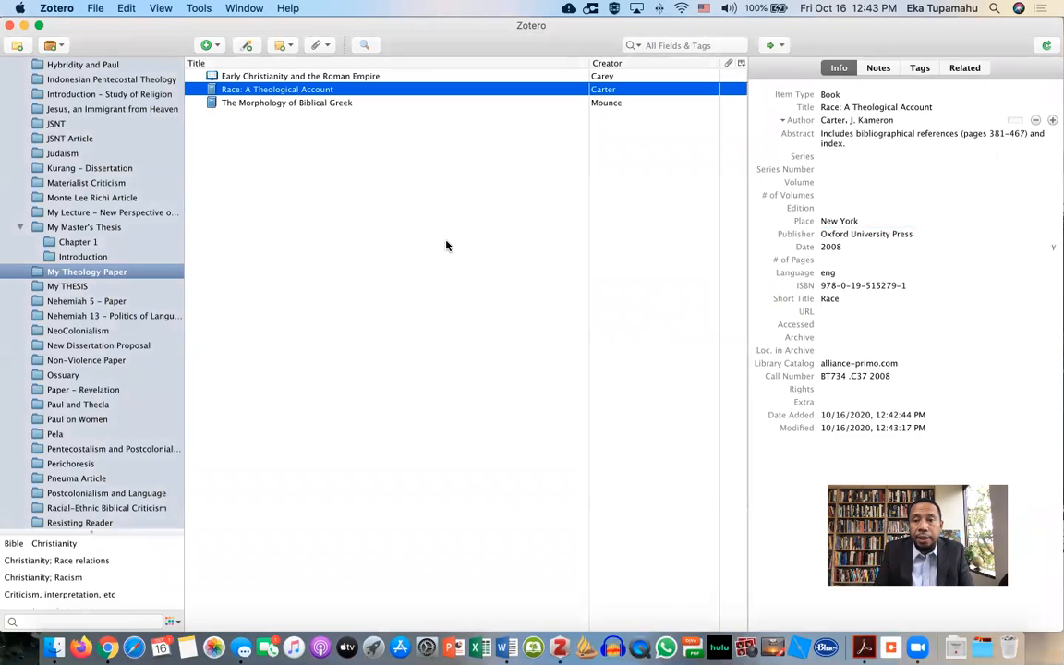
key("ctrl+Right")
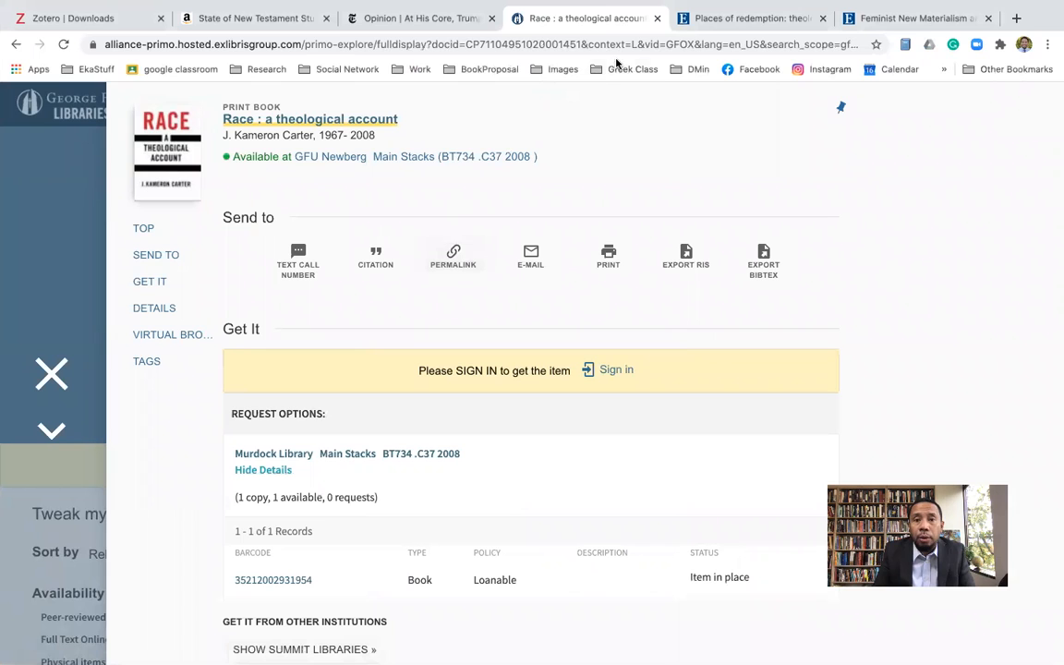
left_click(712, 20)
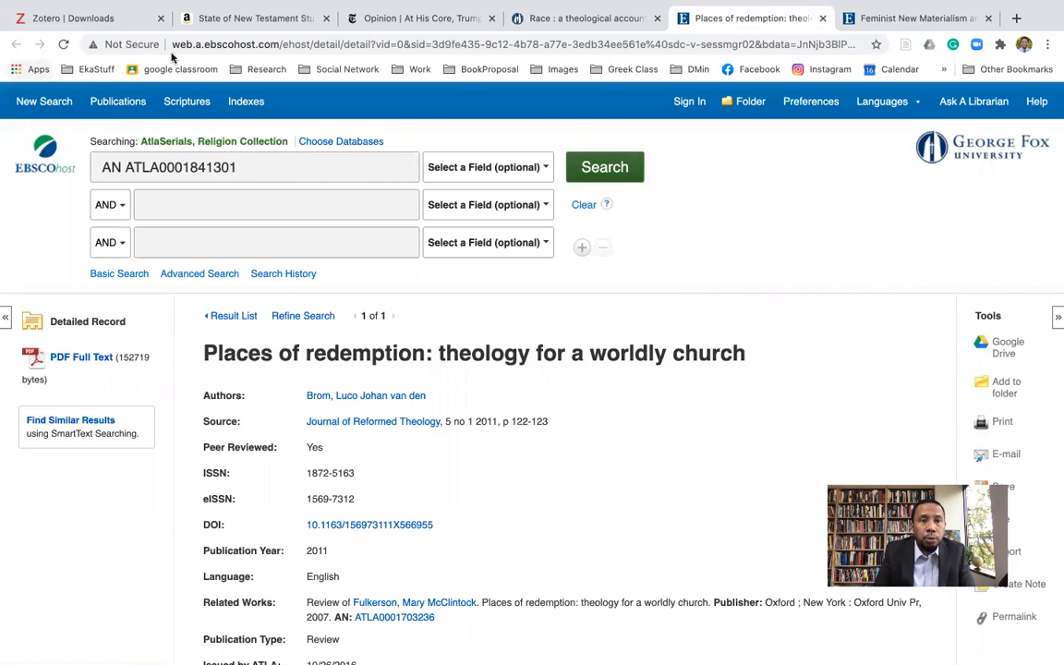
left_click(914, 18)
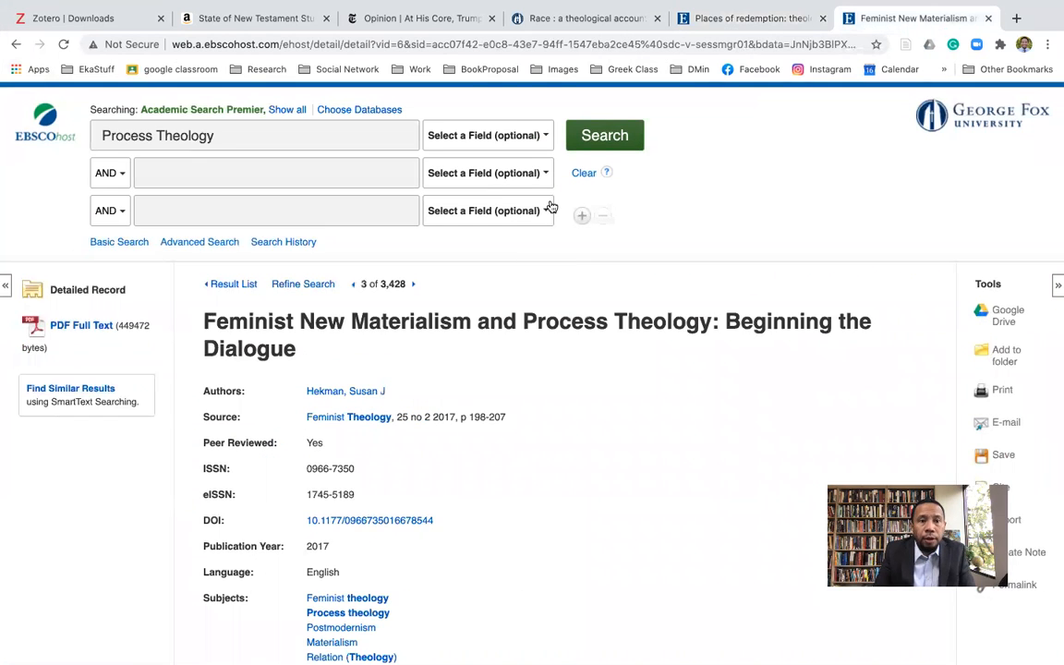
left_click(271, 168)
key("super+a")
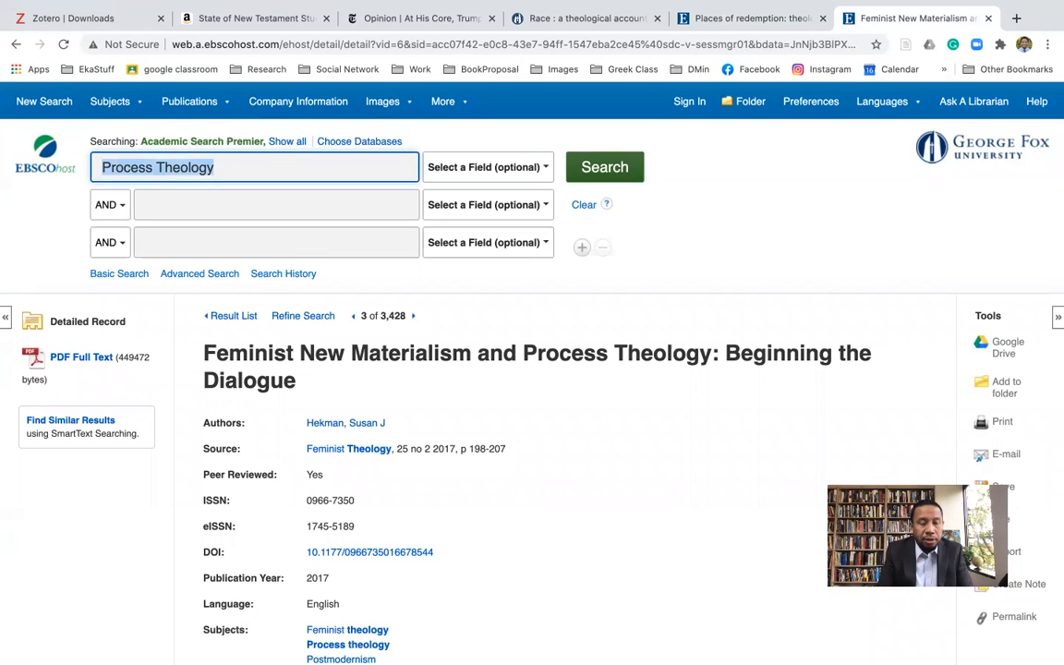
key("Return")
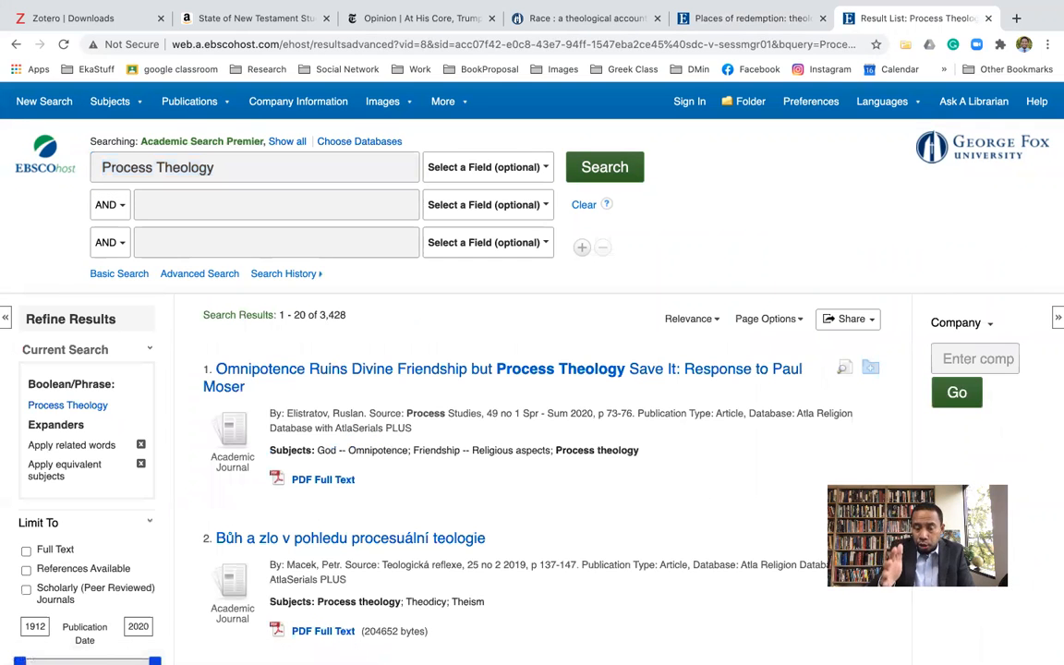
Look through the search results, bring up the Zotero Connector's item selector for them and shrink its window
scroll(428, 389, "down", 5)
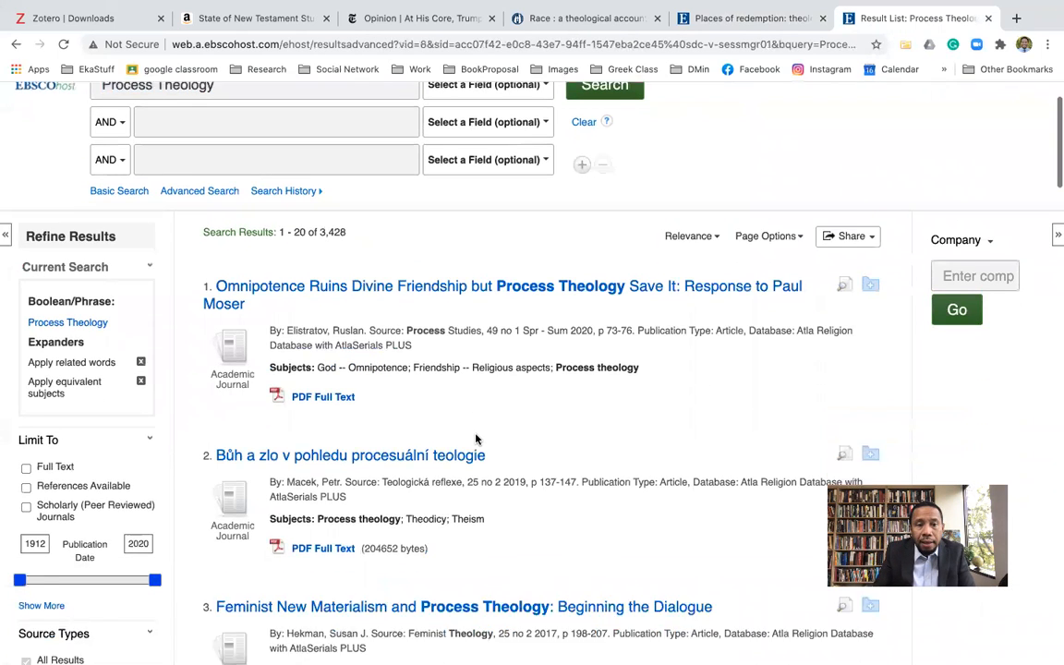
scroll(476, 439, "down", 20)
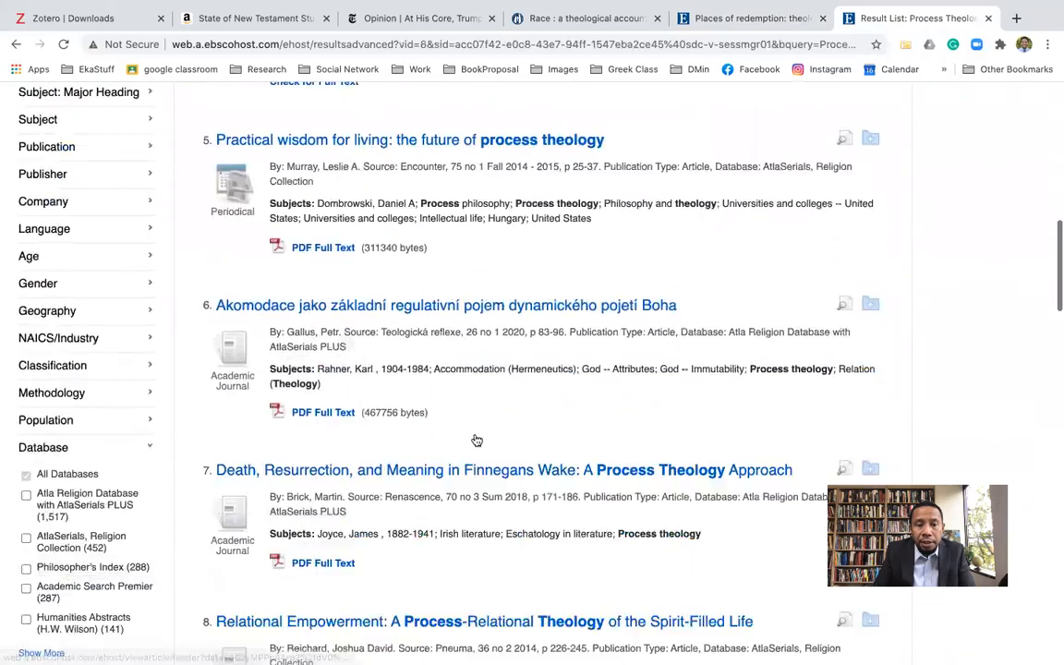
scroll(477, 438, "down", 20)
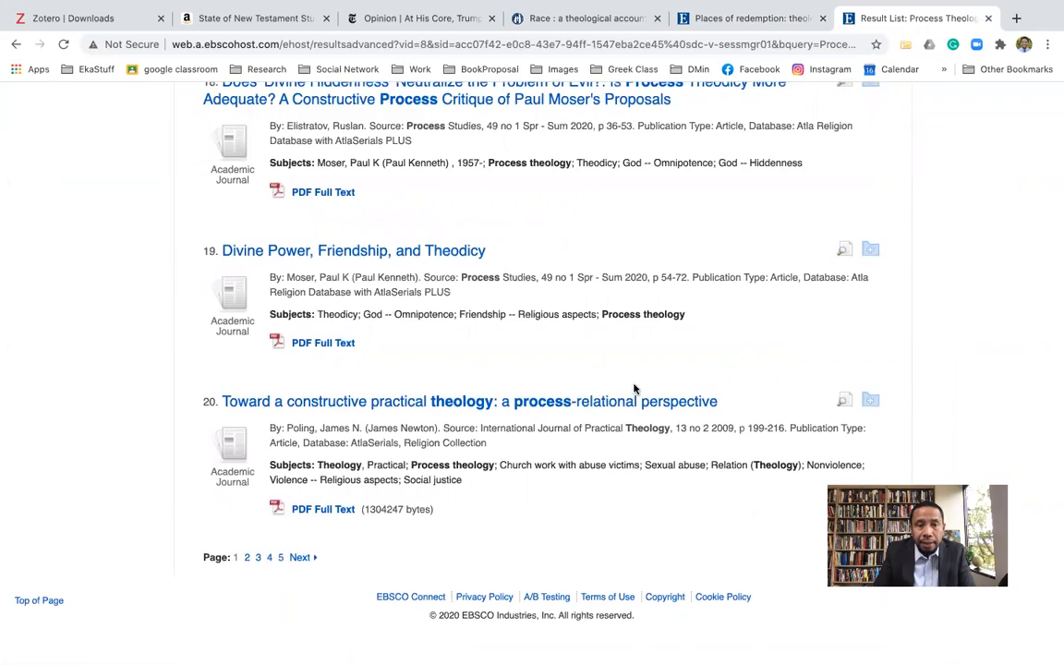
scroll(635, 387, "up", 20)
scroll(634, 389, "up", 10)
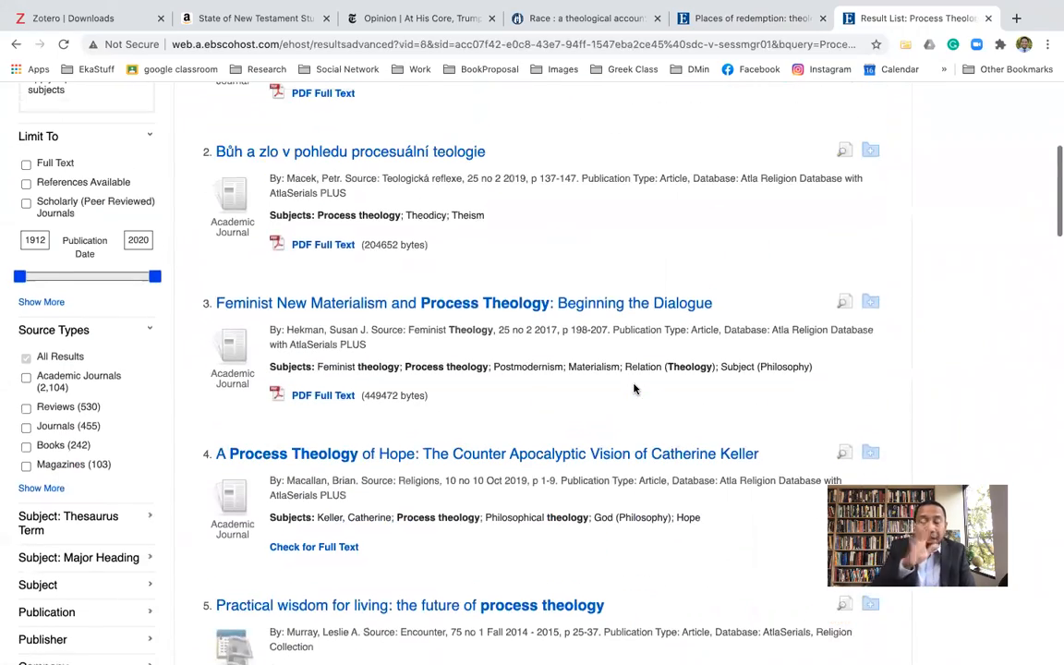
scroll(634, 389, "up", 6)
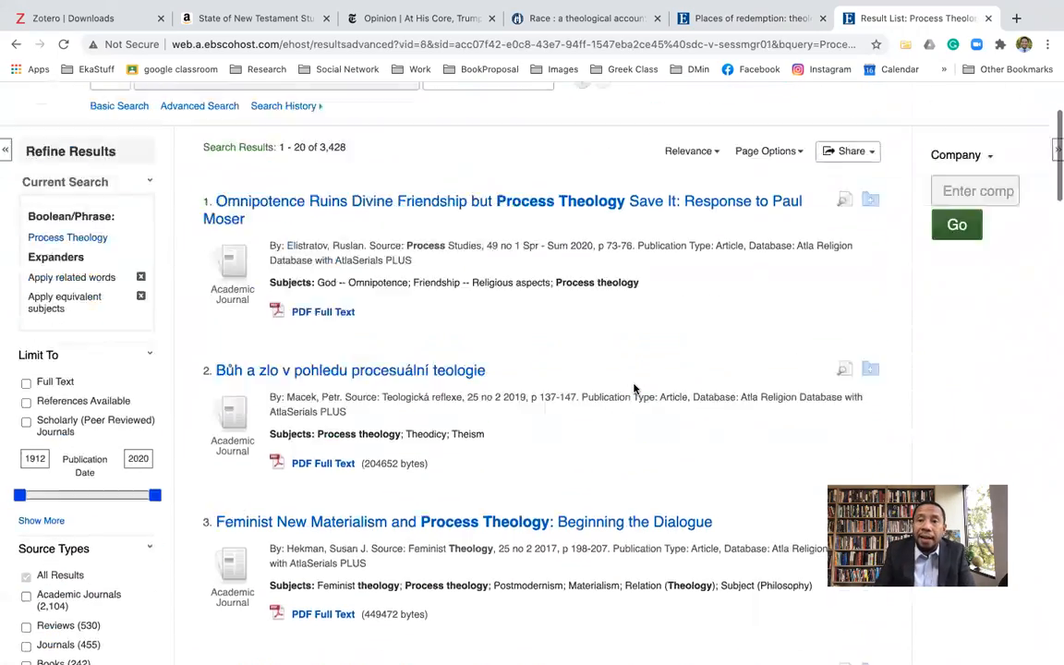
left_click(906, 47)
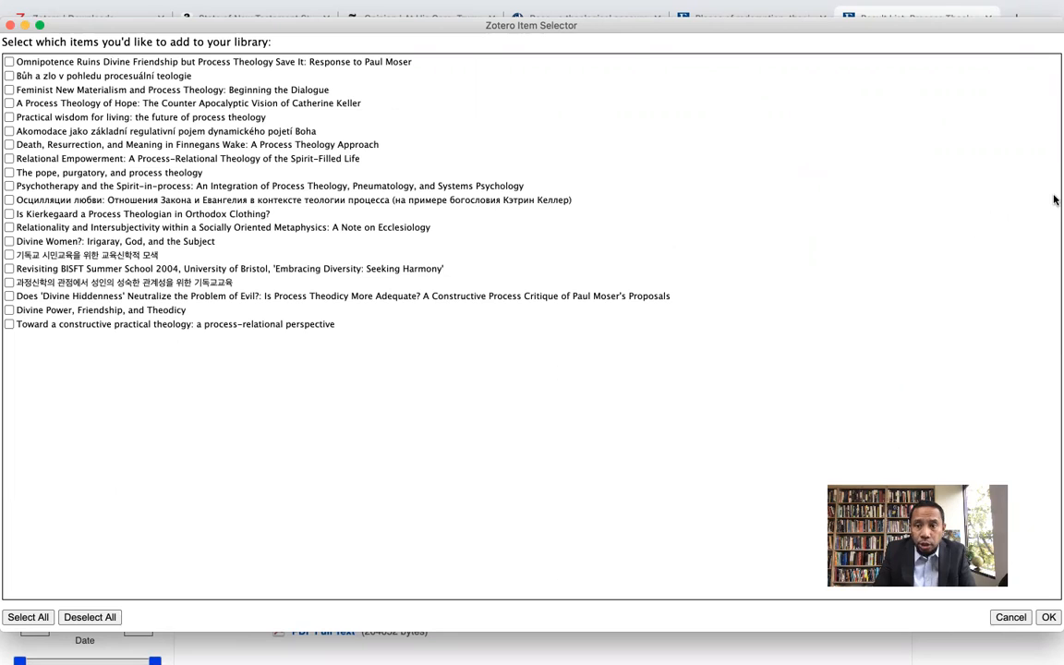
left_click_drag(1056, 200, 827, 176)
left_click_drag(451, 631, 449, 386)
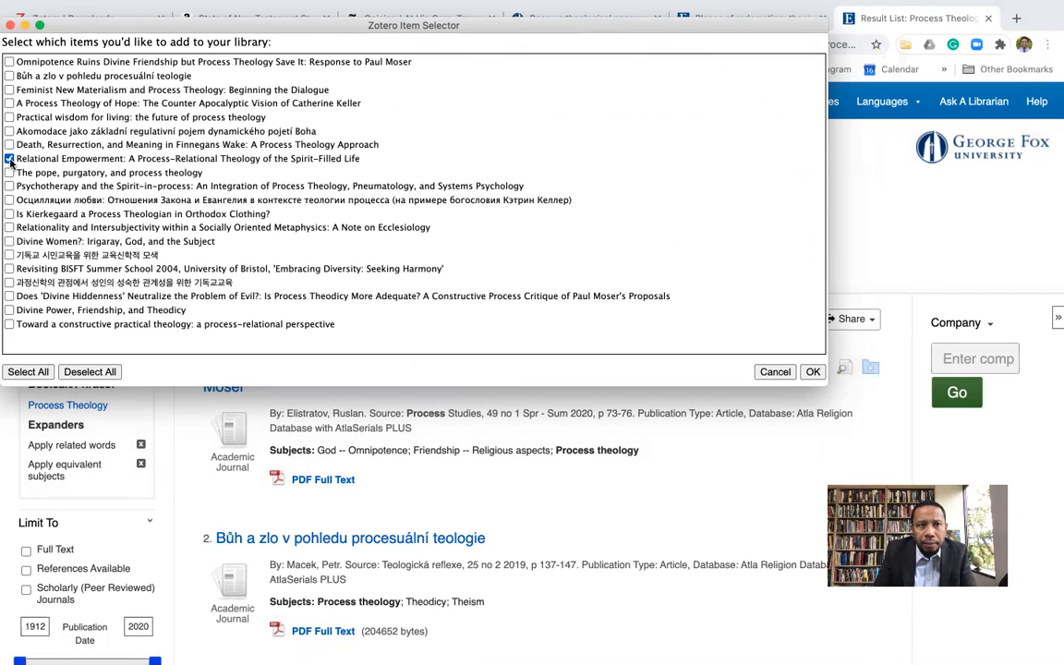
Save the articles "Feminist New Materialism and Process Theology", "Relational Empowerment" and "Divine Women?" to the My Theology Paper collection
left_click(10, 90)
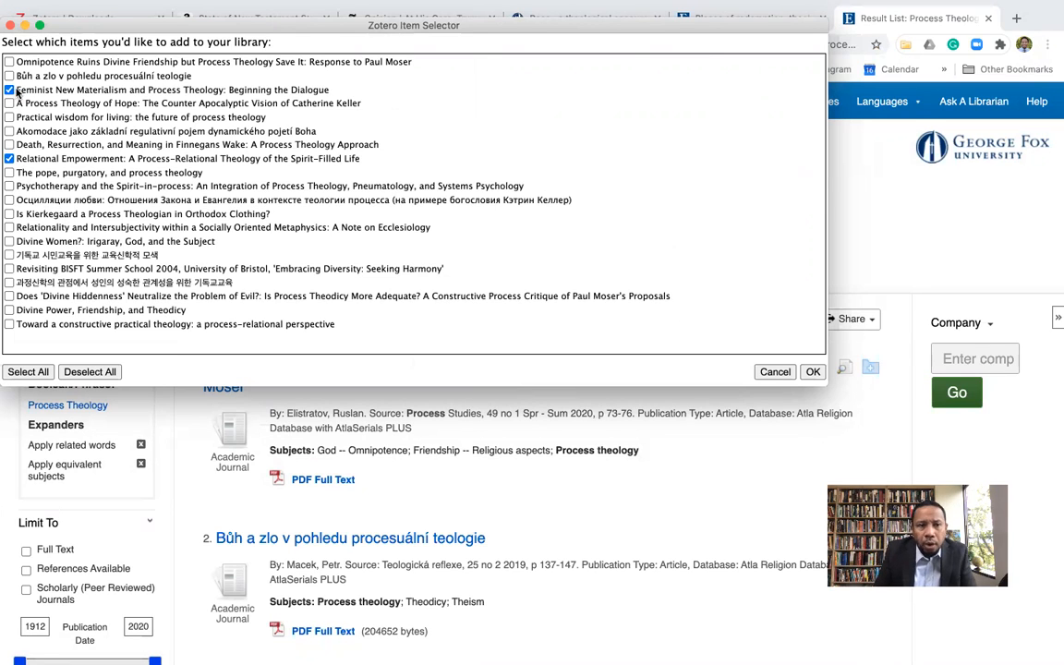
left_click(8, 242)
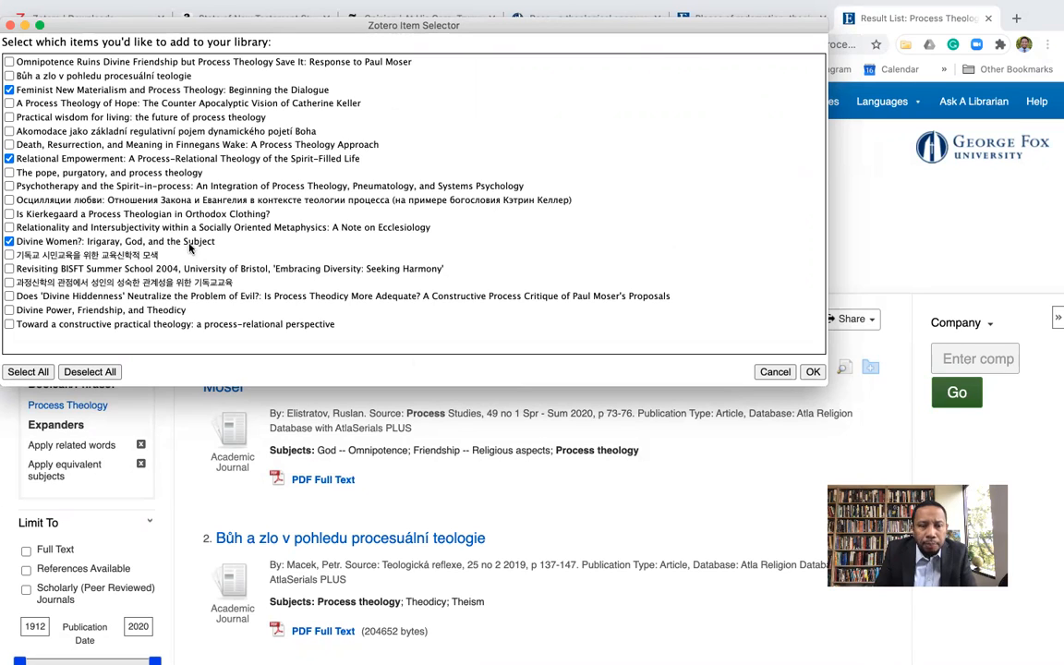
left_click(813, 372)
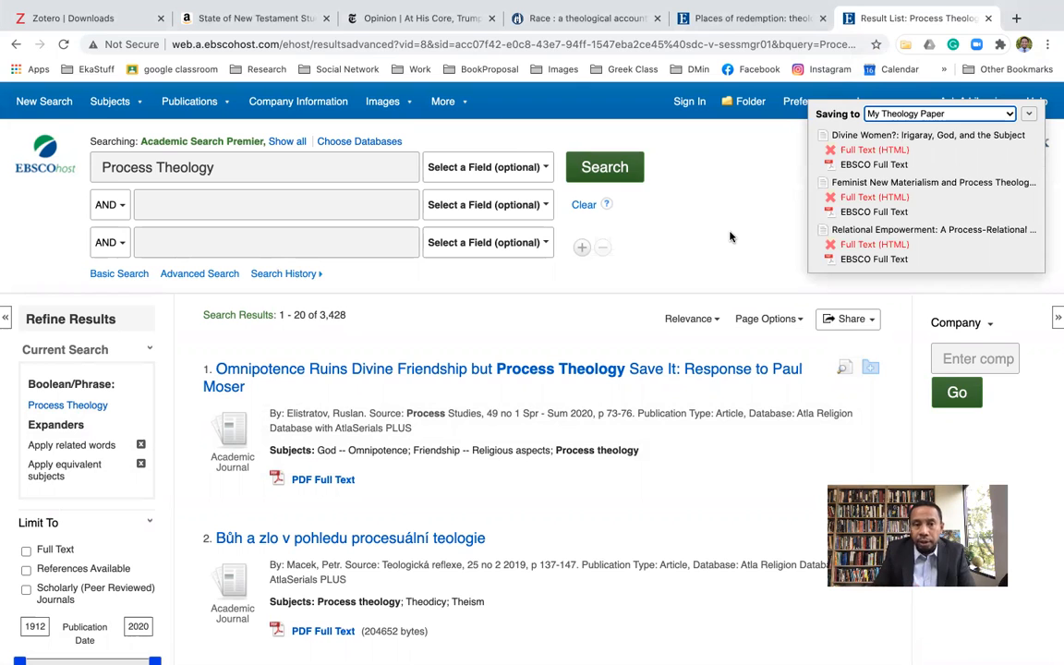
Switch to Zotero and review the bibliographic details of the three newly saved journal articles
key("ctrl+Left")
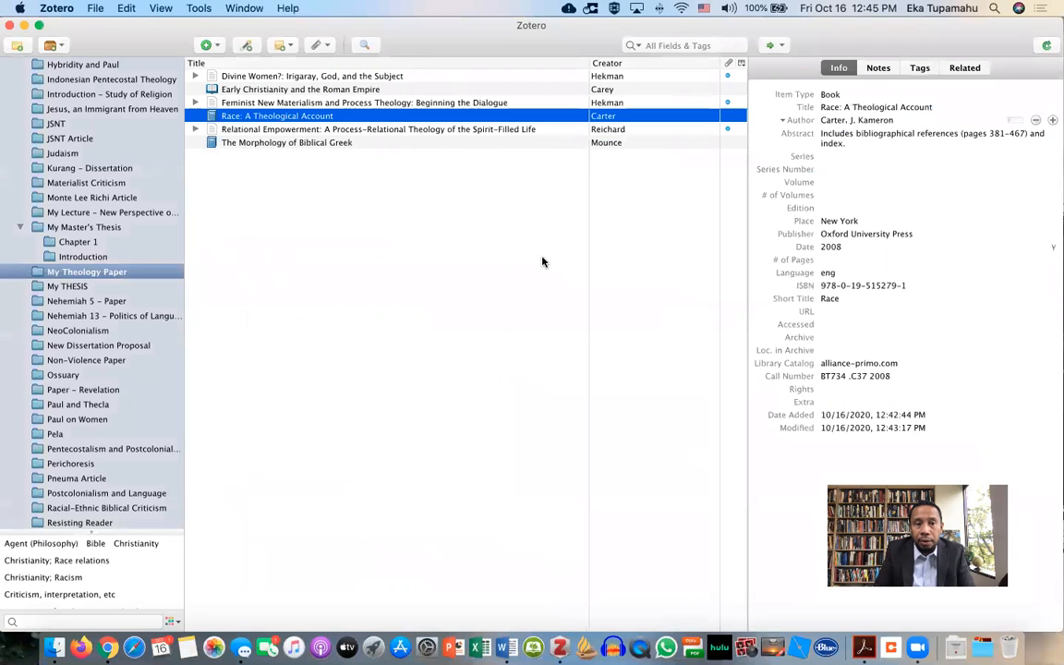
left_click(324, 80)
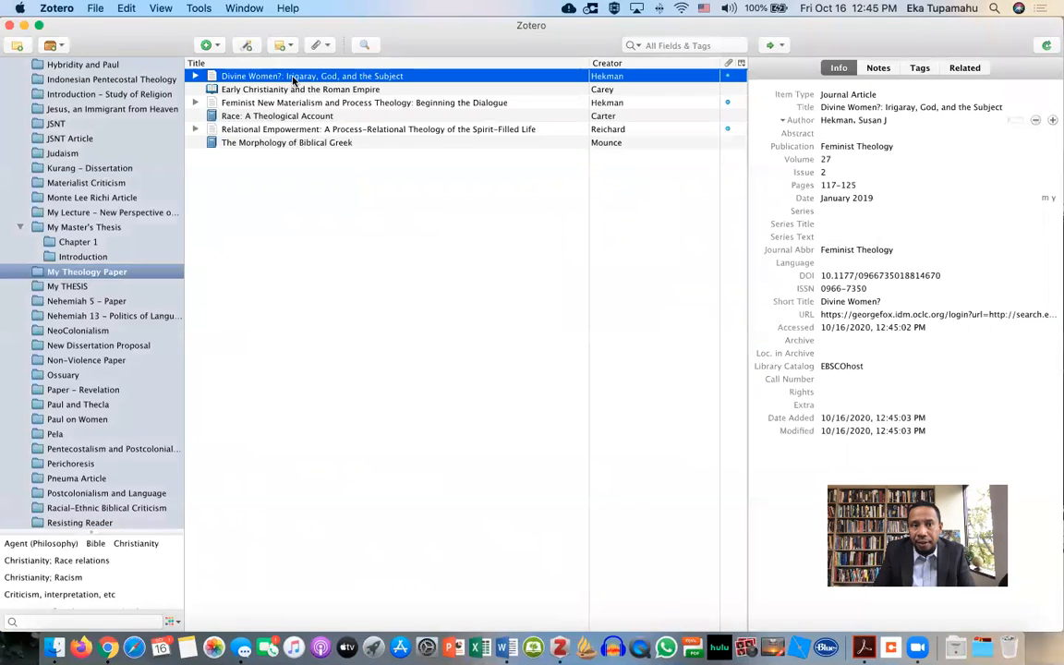
left_click(278, 103)
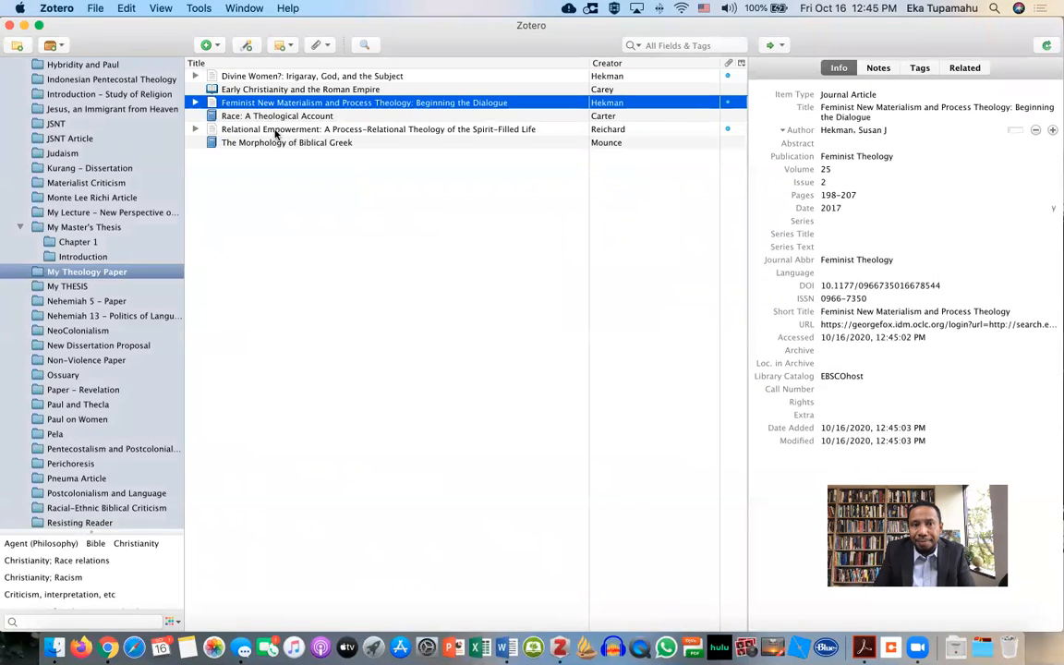
left_click(276, 130)
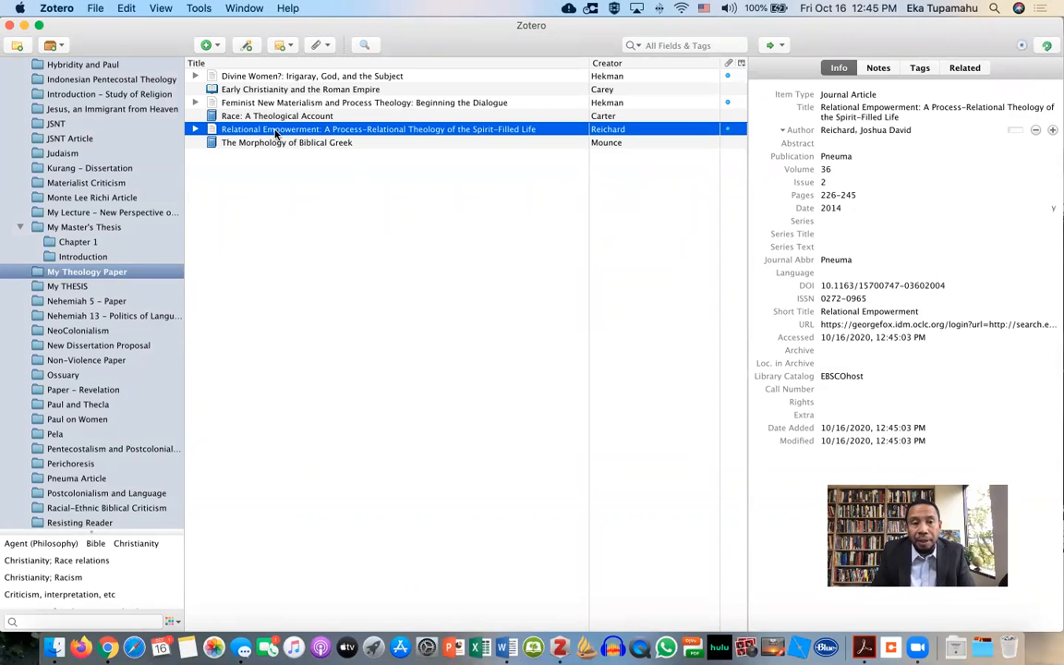
Open the EBSCO Full Text PDF attached to the "Relational Empowerment" article, skim its first pages and close it
left_click(194, 131)
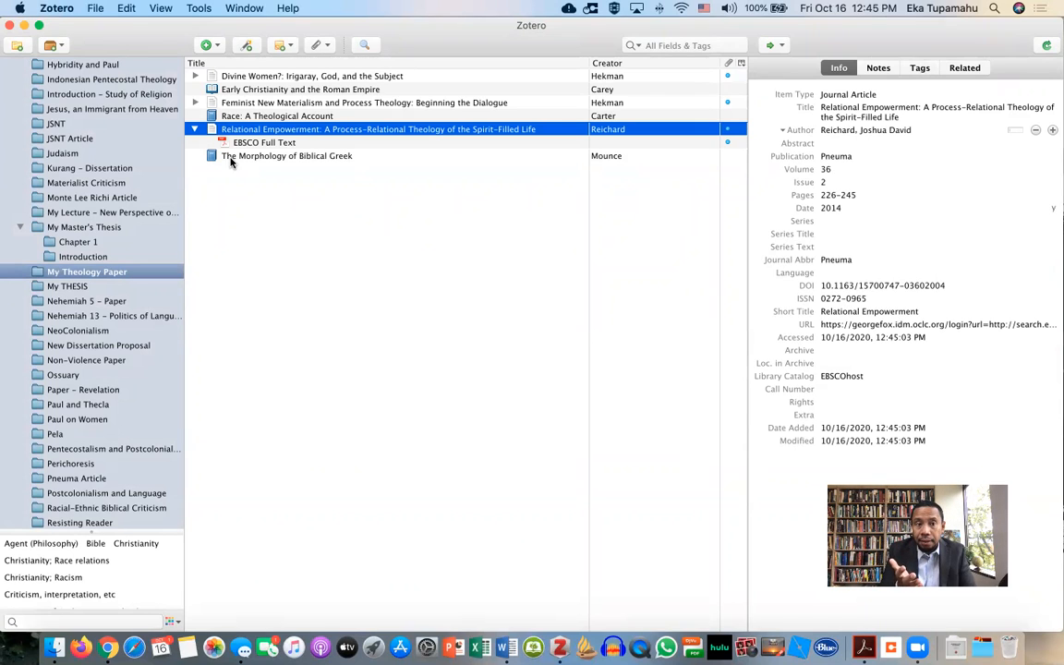
double_click(227, 142)
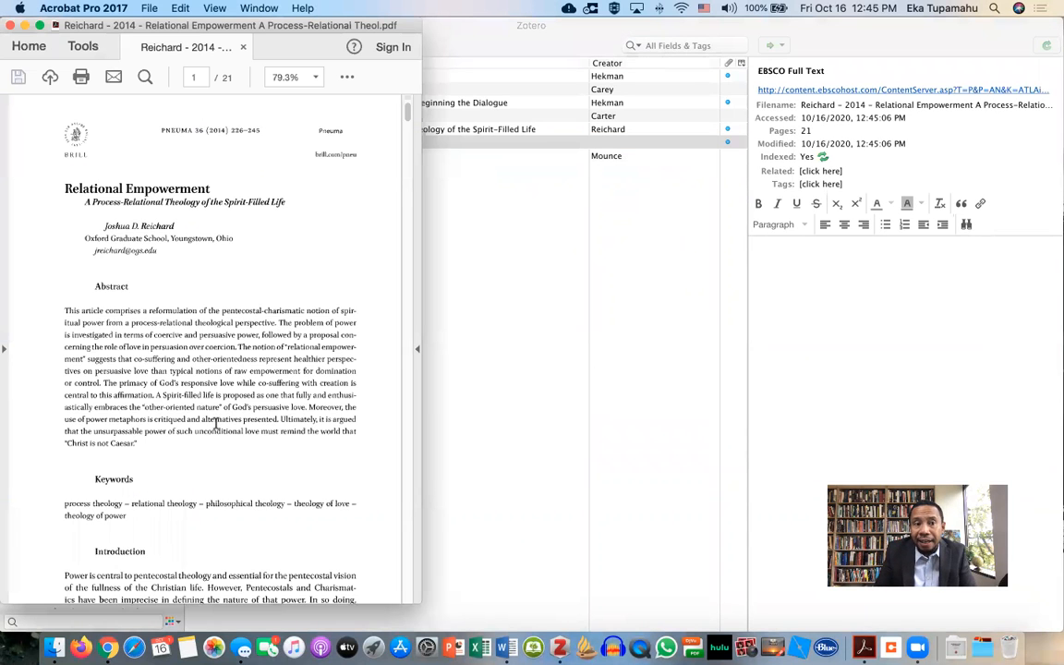
scroll(215, 423, "down", 10)
scroll(215, 423, "down", 10)
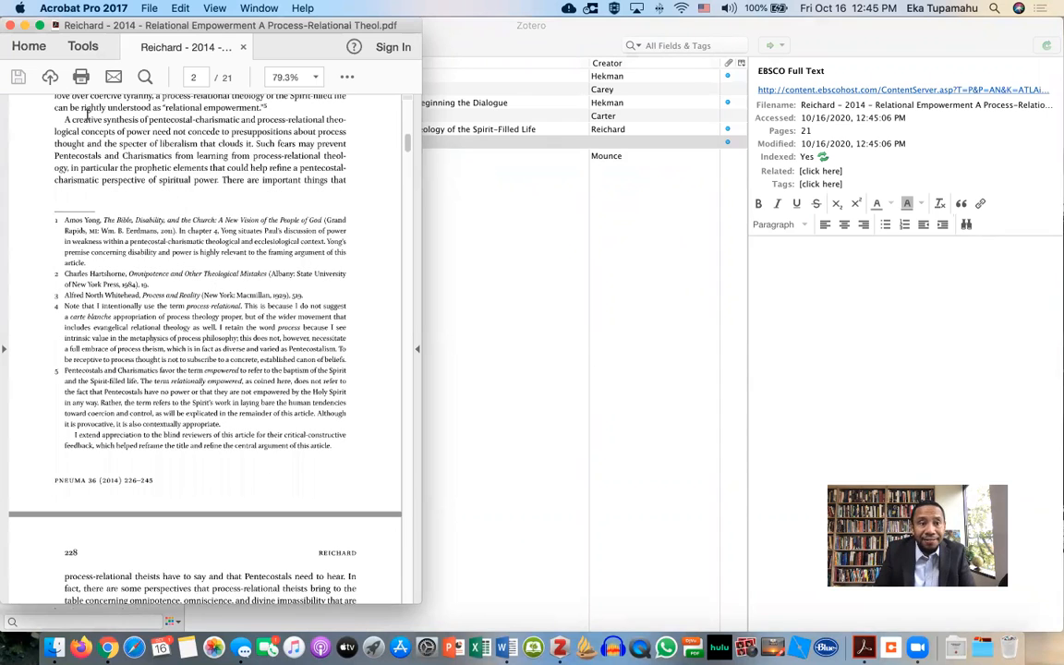
left_click(11, 25)
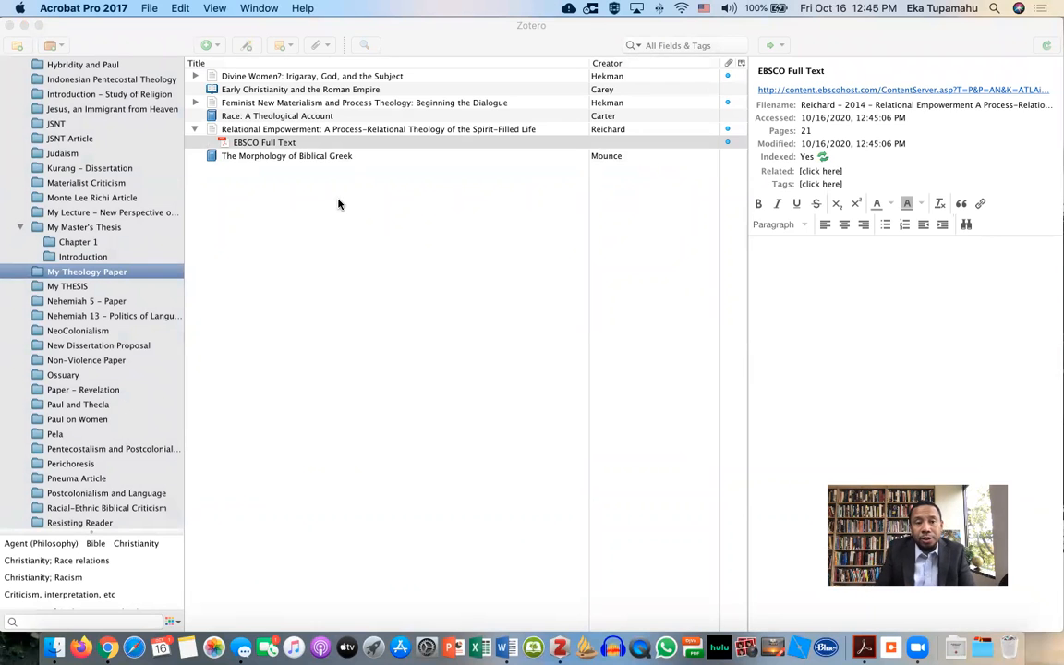
Select the EBSCO Full Text attachment of the "Relational Empowerment" article in the collection
left_click(296, 139)
left_click(296, 135)
left_click(289, 144)
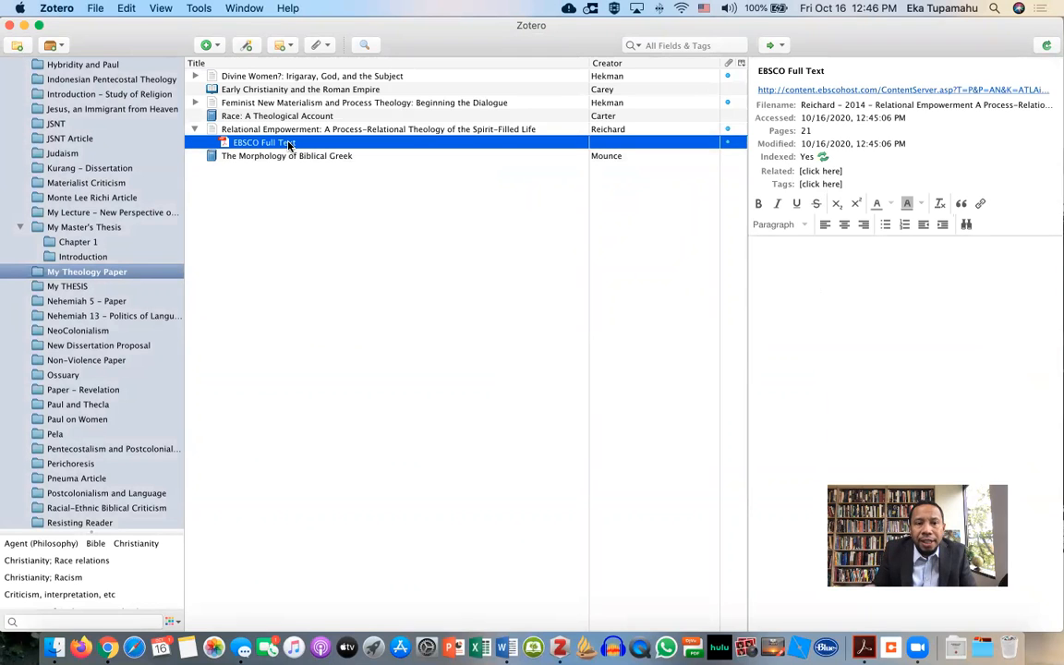
Rename the PDF attachments of the "Relational Empowerment" and "Feminist New Materialism and Process Theology" articles from their parent metadata
right_click(289, 145)
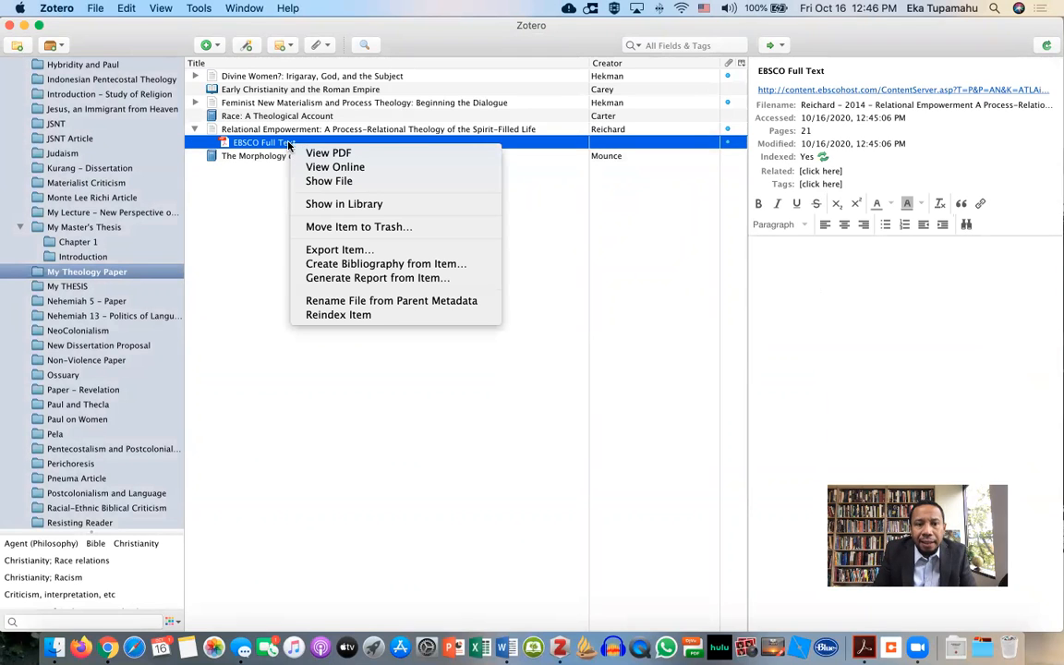
left_click(325, 301)
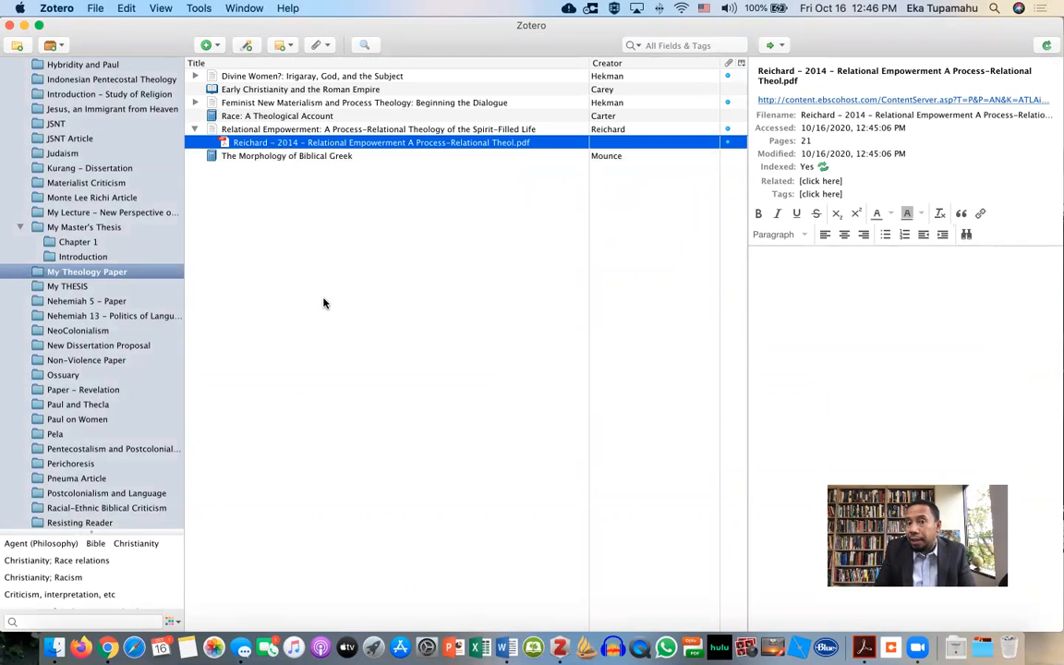
left_click(195, 103)
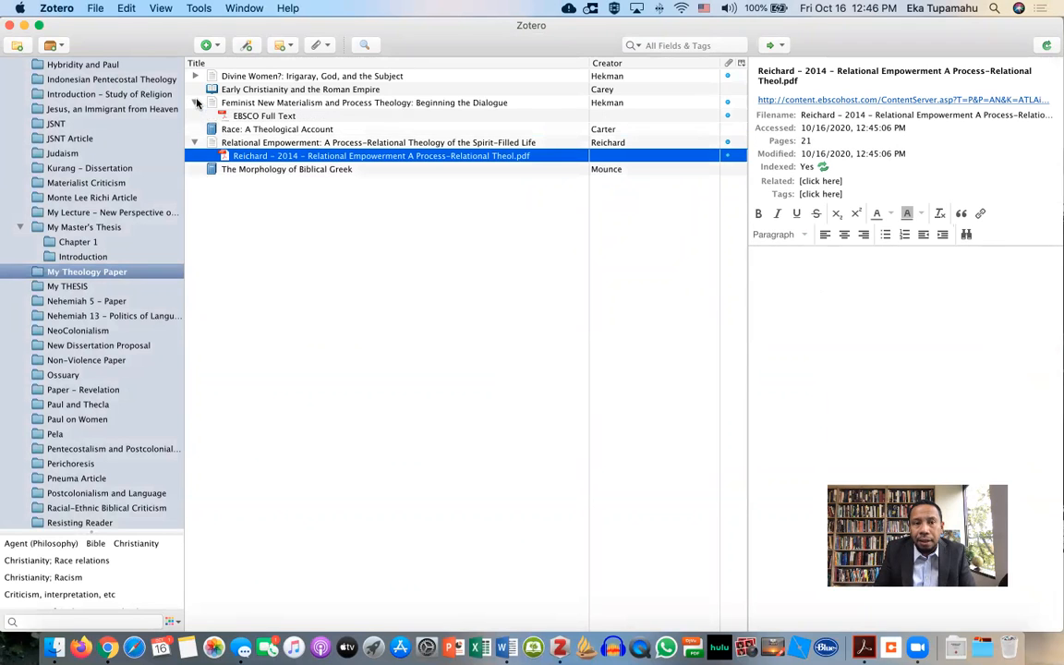
left_click(273, 118)
right_click(274, 121)
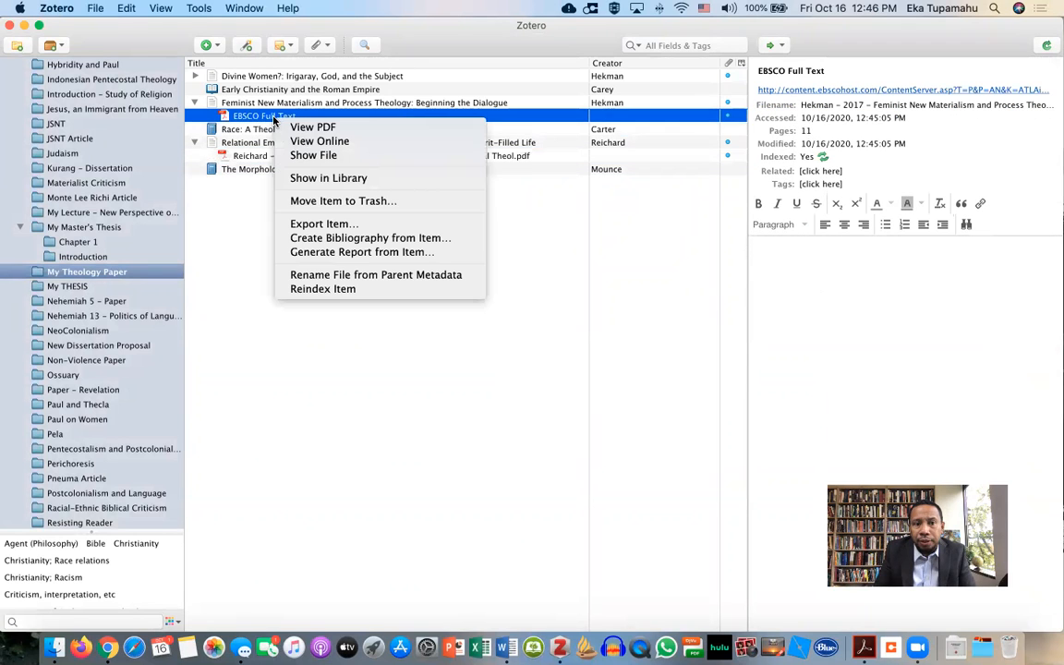
left_click(337, 274)
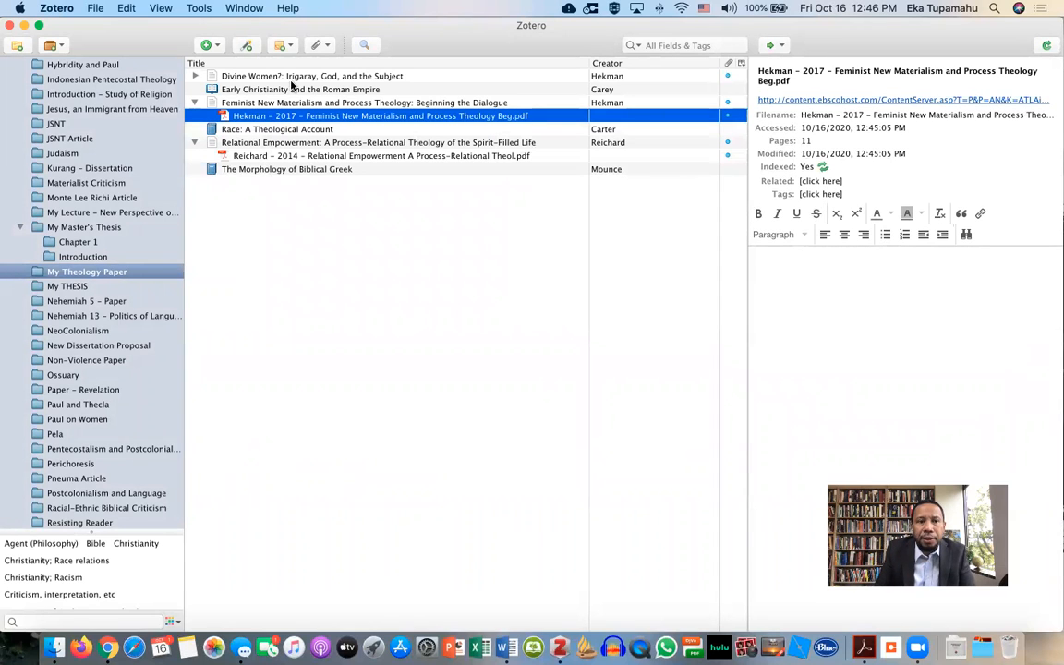
Rename the PDF attachment of the "Divine Women?" article from its parent metadata, then select the article itself
left_click(195, 75)
left_click(277, 89)
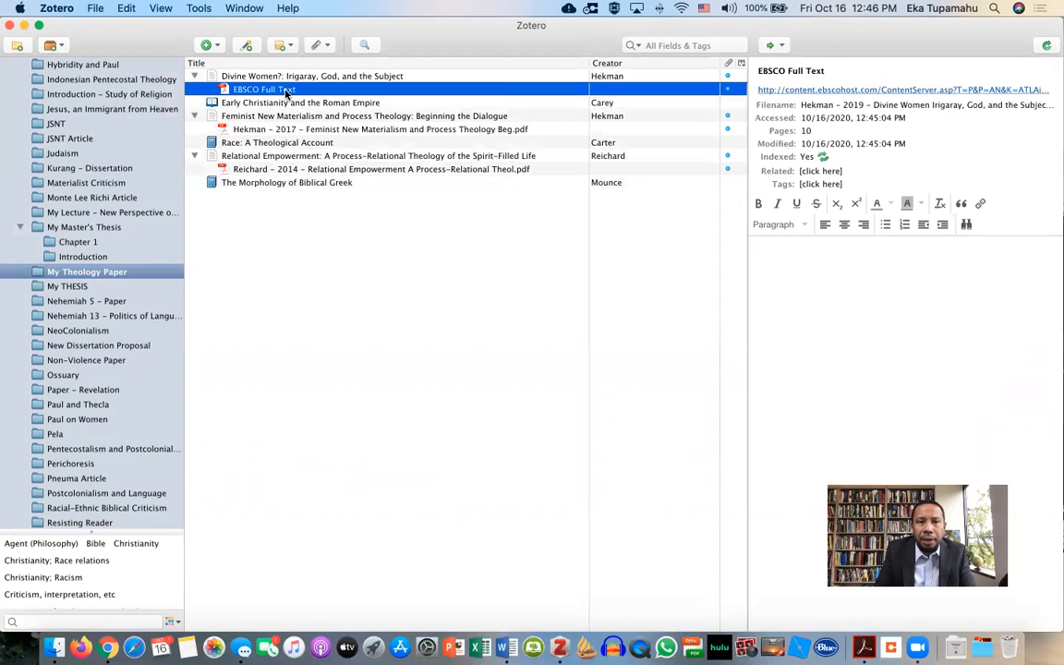
right_click(286, 91)
left_click(349, 250)
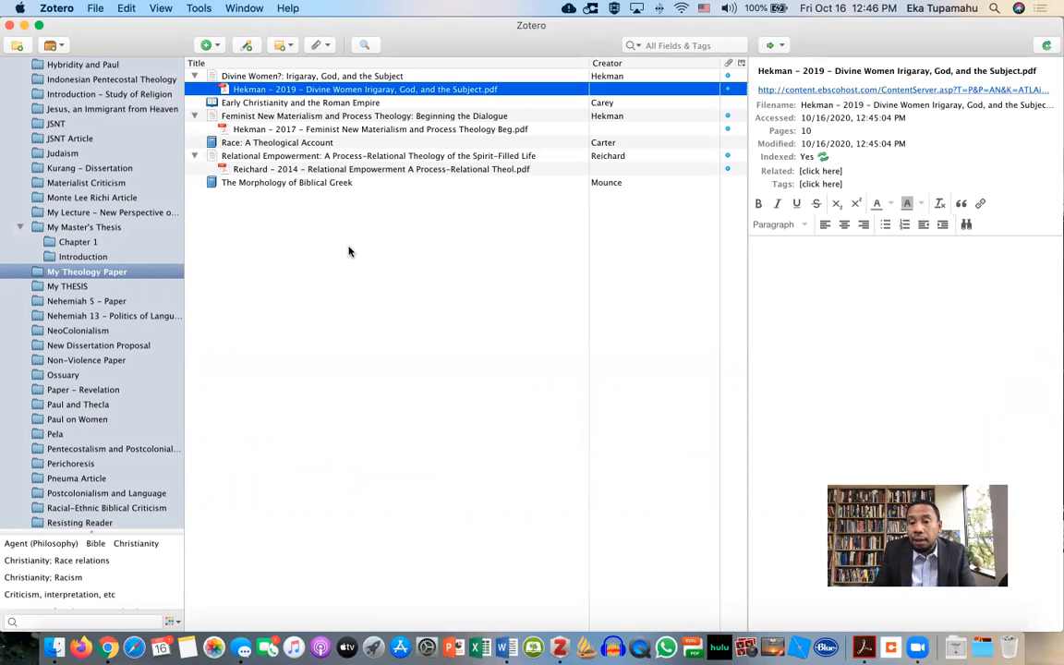
left_click(294, 77)
Switch to Chrome, open the EBSCOhost record "Omnipotence Ruins Divine Friendship but Process Theology Save It" and save it to My Theology Paper
key("ctrl+Right")
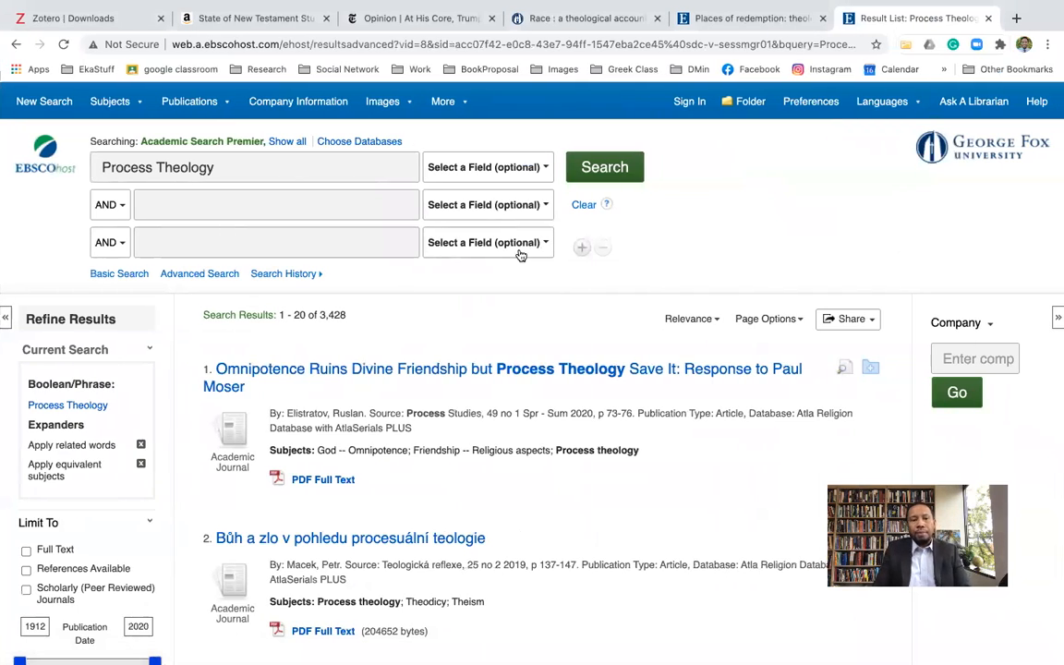
left_click(467, 379)
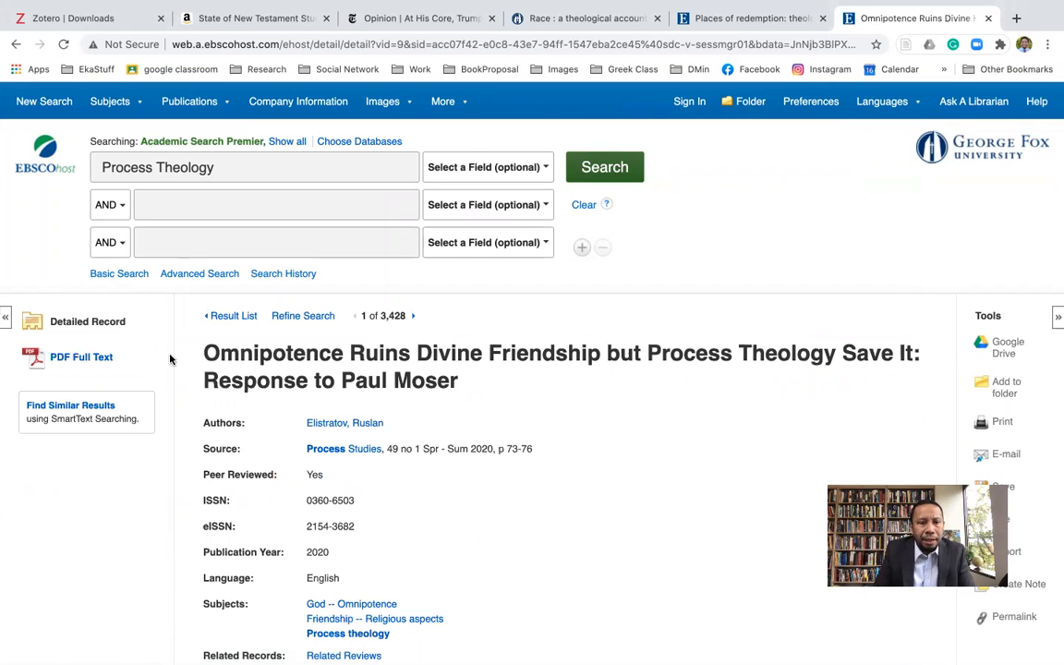
left_click(905, 46)
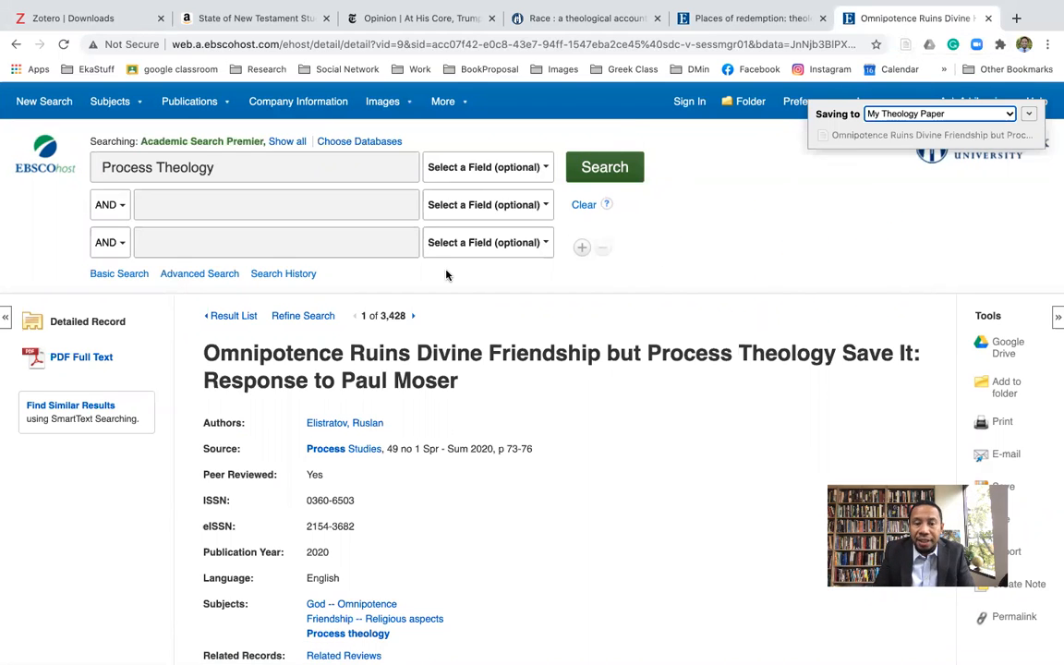
Switch to Zotero and rename the "Omnipotence Ruins Divine Friendship" article's PDF attachment from its parent metadata
key("ctrl+Left")
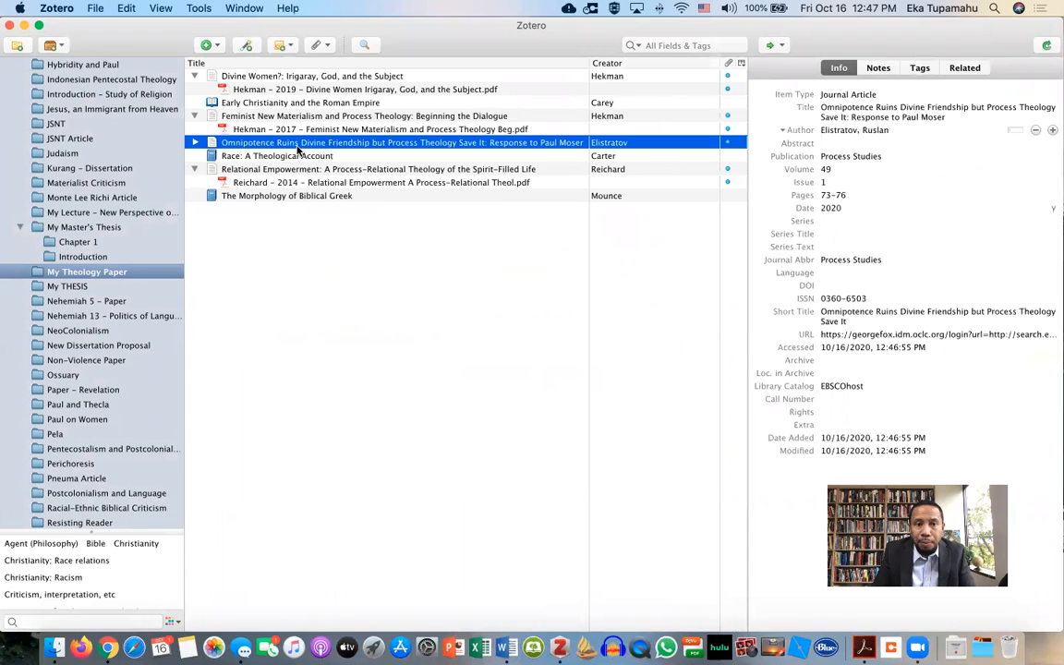
left_click(197, 143)
left_click(271, 157)
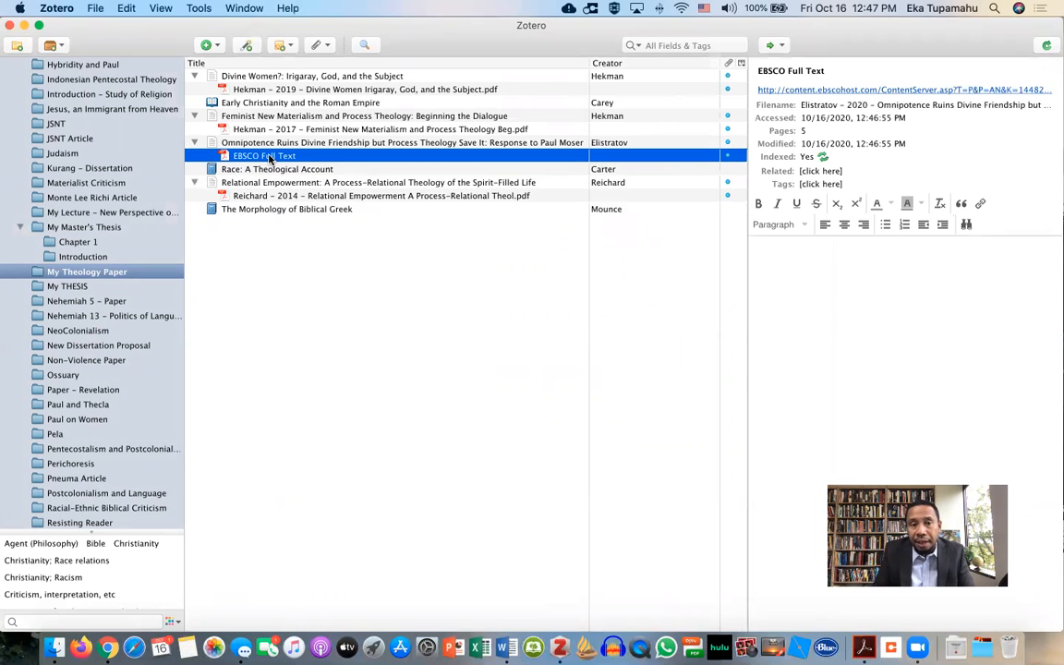
right_click(270, 157)
left_click(351, 314)
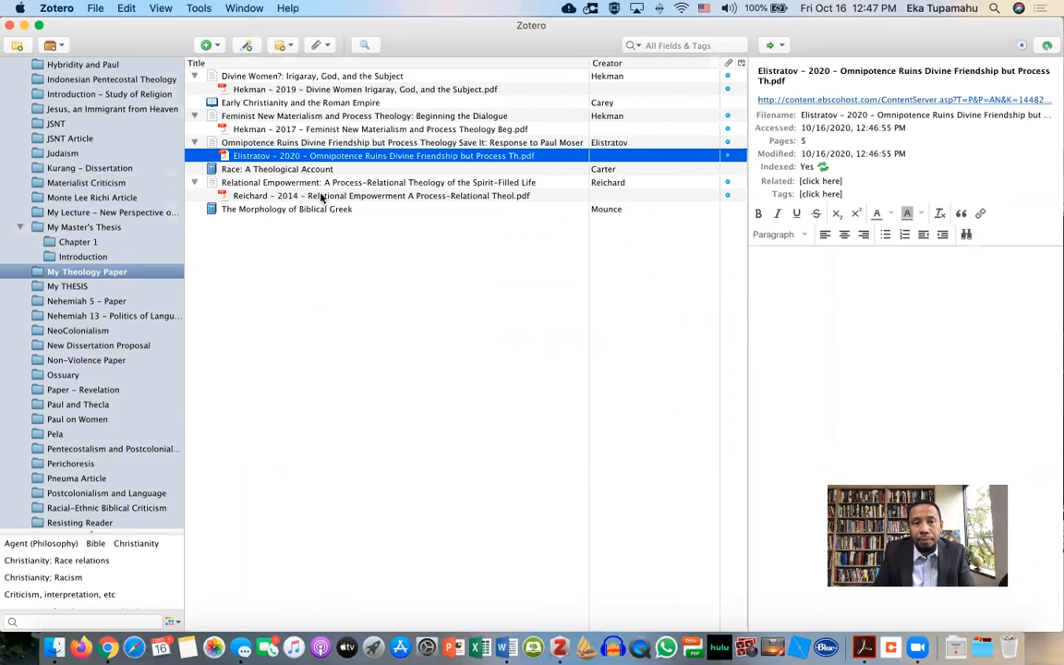
Review the bibliographic details, notes, tags and related items of the "Omnipotence Ruins Divine Friendship" article
left_click(346, 144)
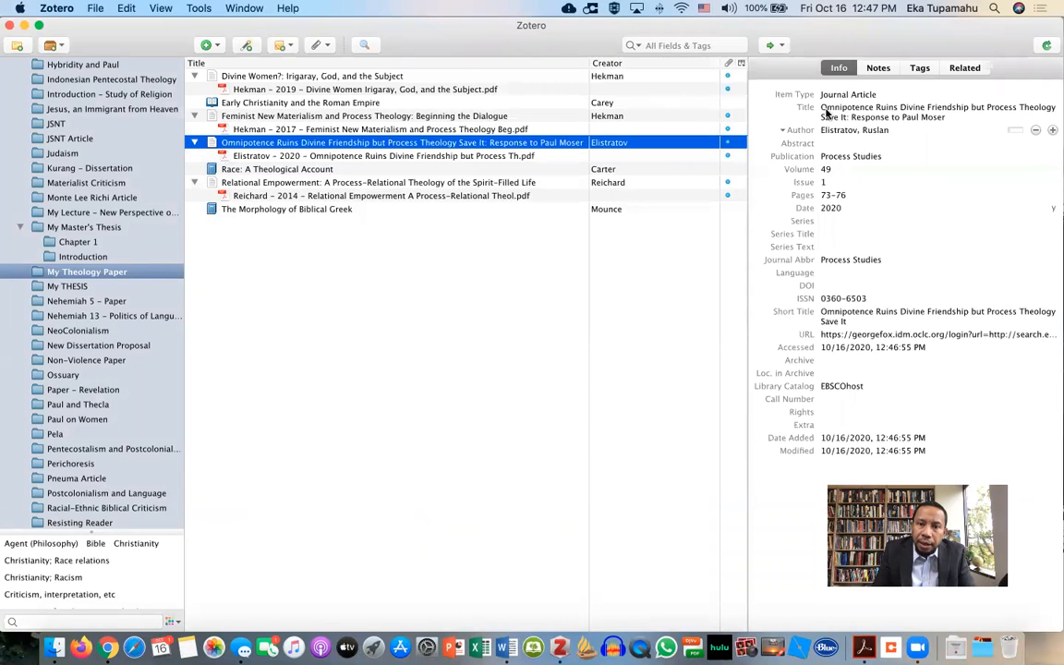
left_click(876, 70)
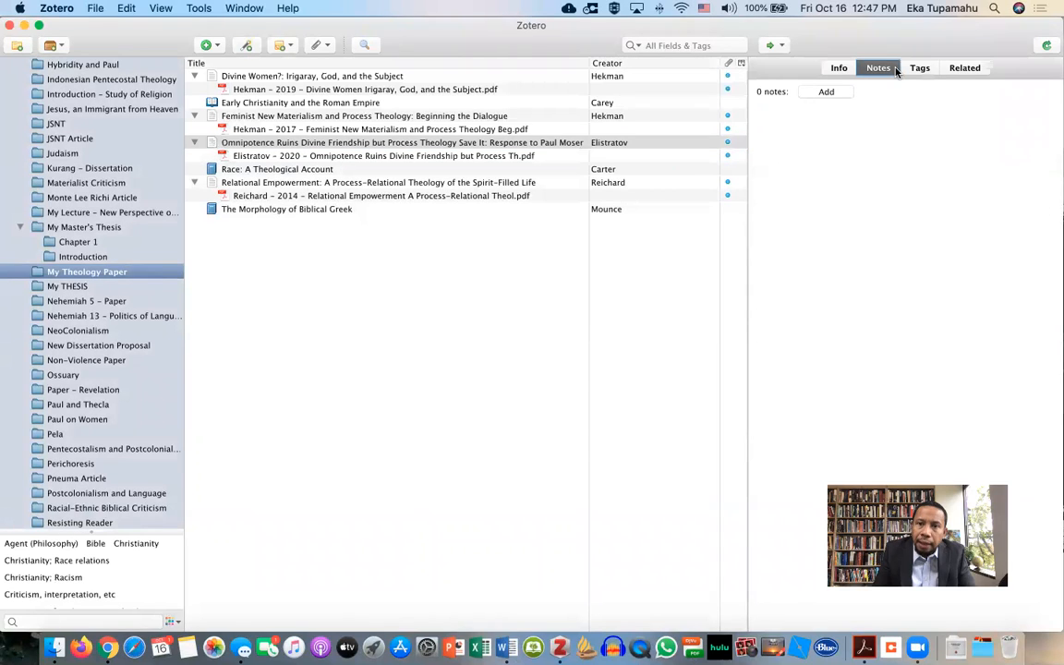
left_click(917, 71)
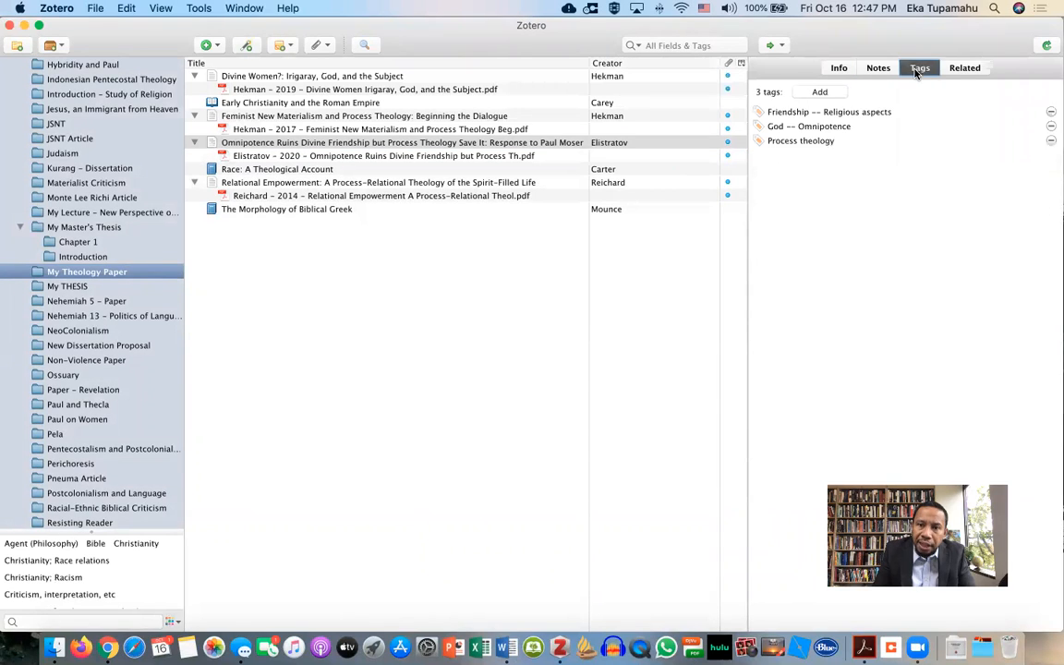
left_click(968, 68)
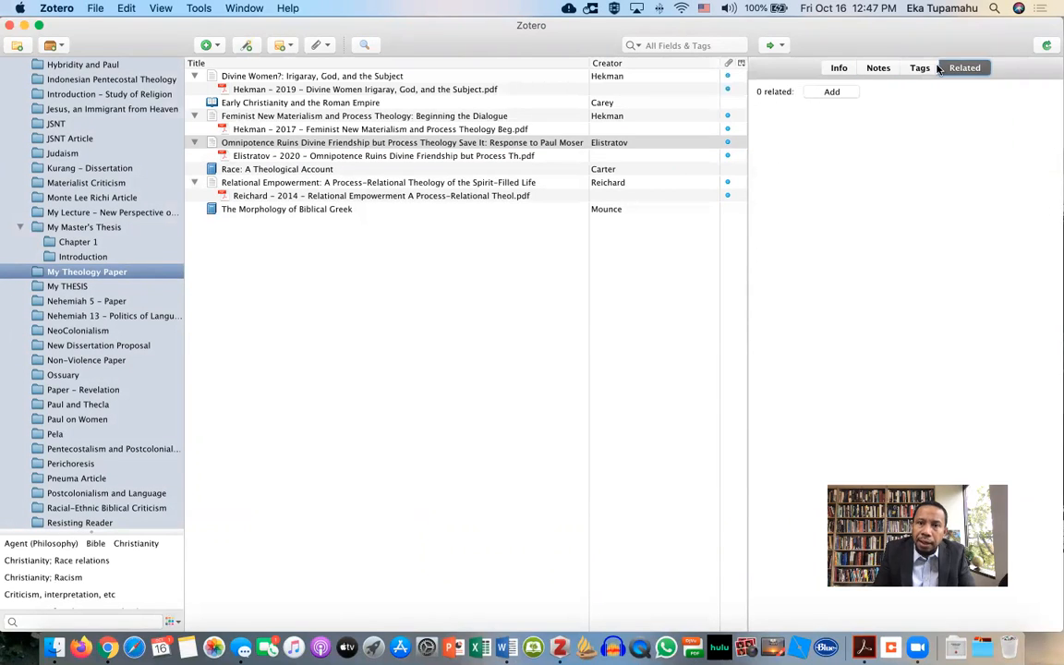
left_click(836, 67)
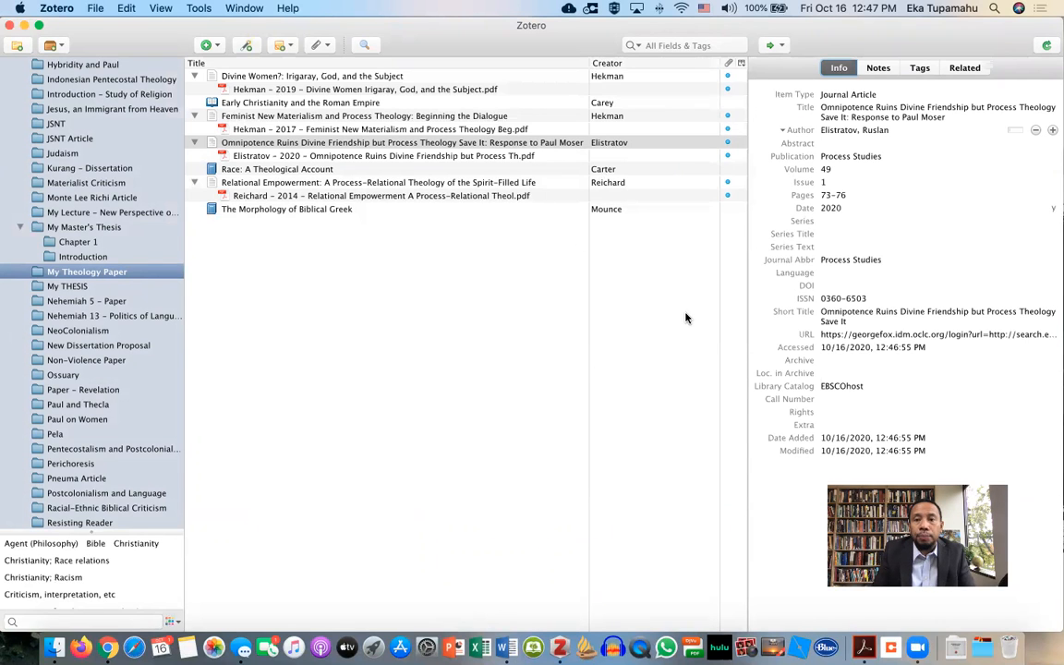
Switch to Chrome and save the New York Times opinion article "At His Core, Trump Is an Immoralist" to Zotero
key("super+Tab")
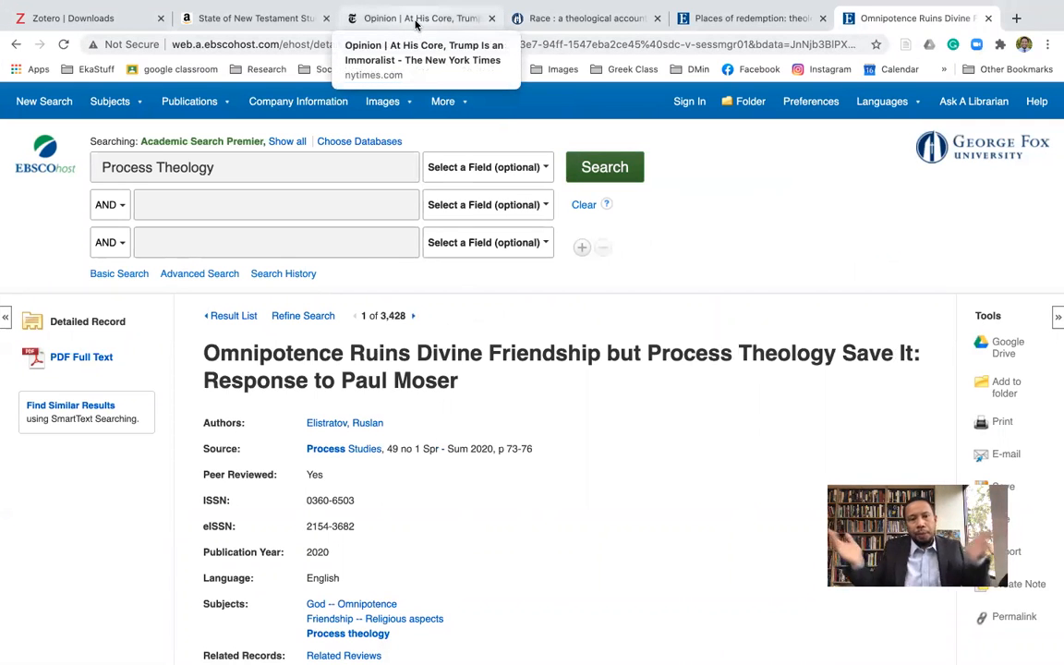
left_click(415, 21)
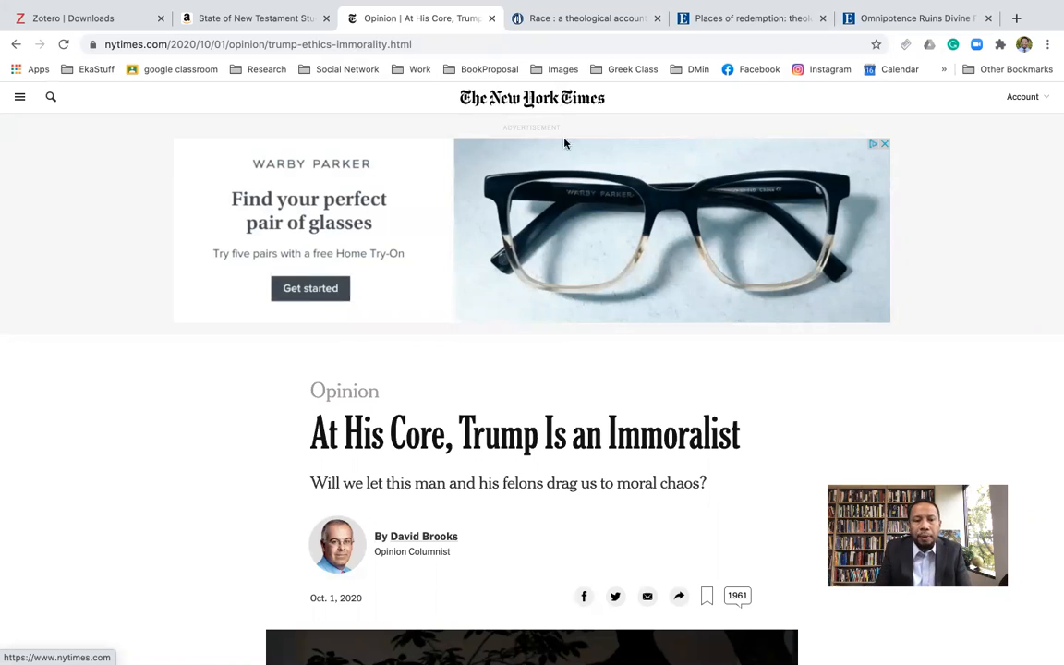
scroll(528, 269, "down", 3)
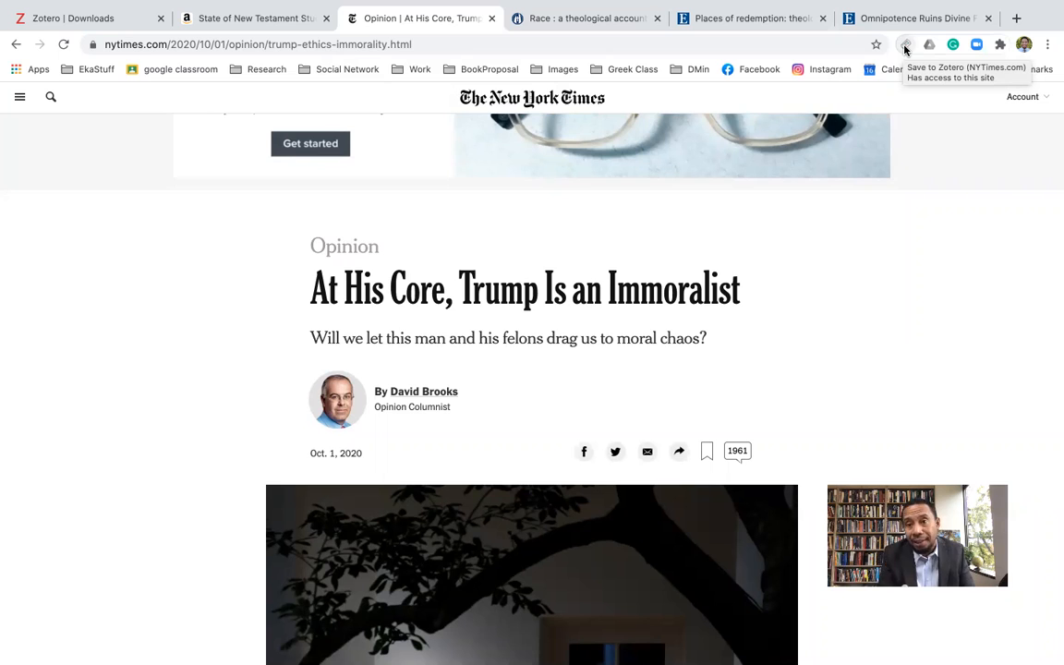
left_click(905, 46)
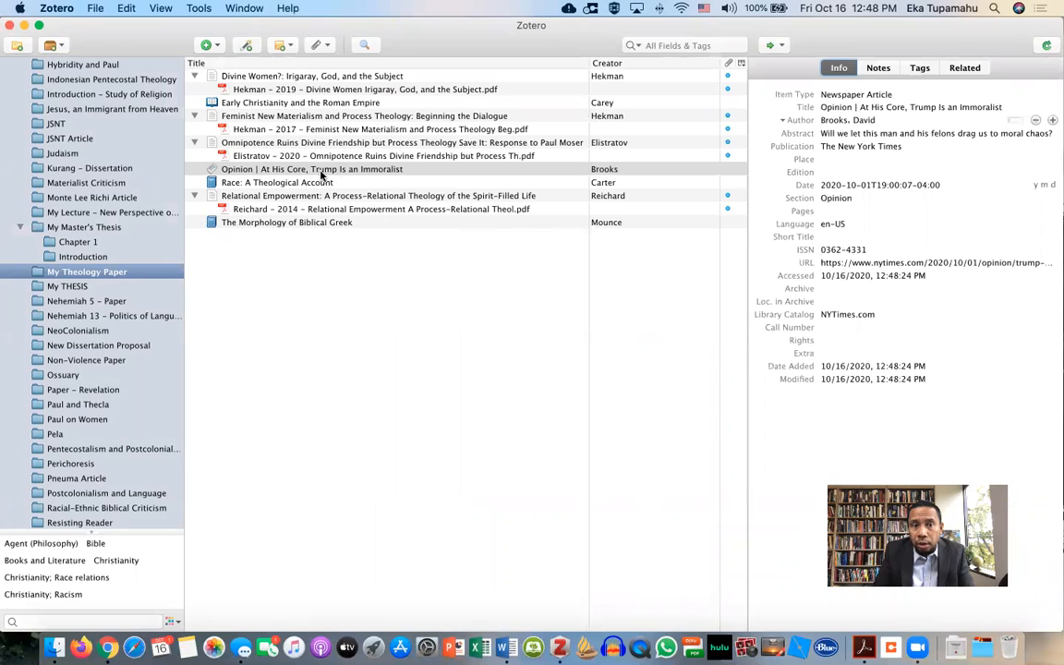
Remove the "Opinion |" prefix from the newspaper article's title in Zotero, leaving "At His Core, Trump Is an Immoralist"
left_click(828, 121)
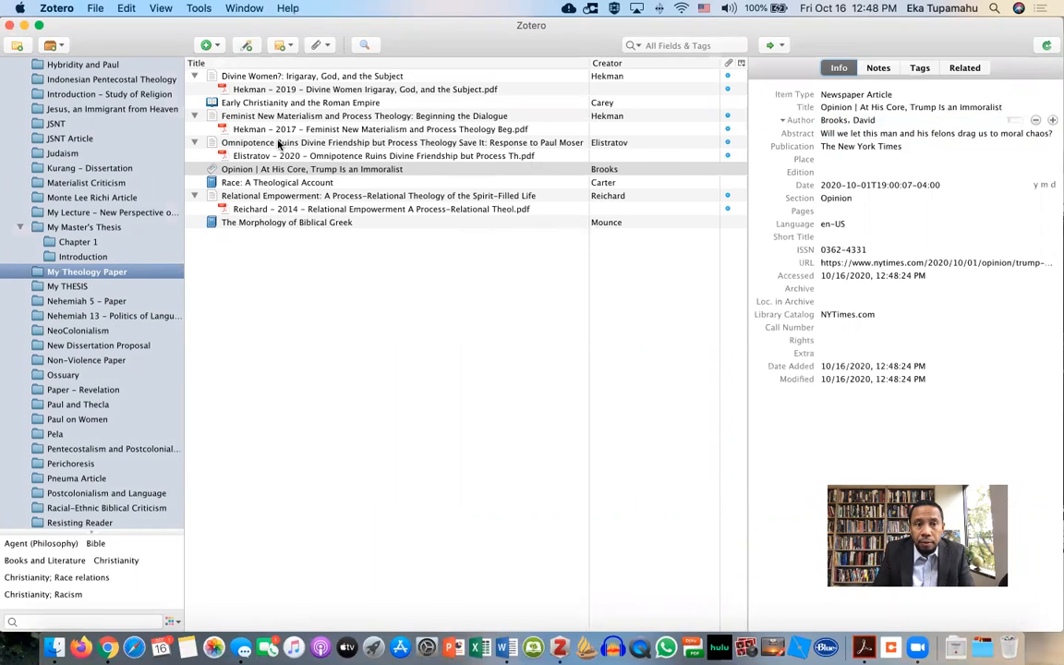
left_click(848, 108)
left_click(859, 108)
key("super+shift+Left")
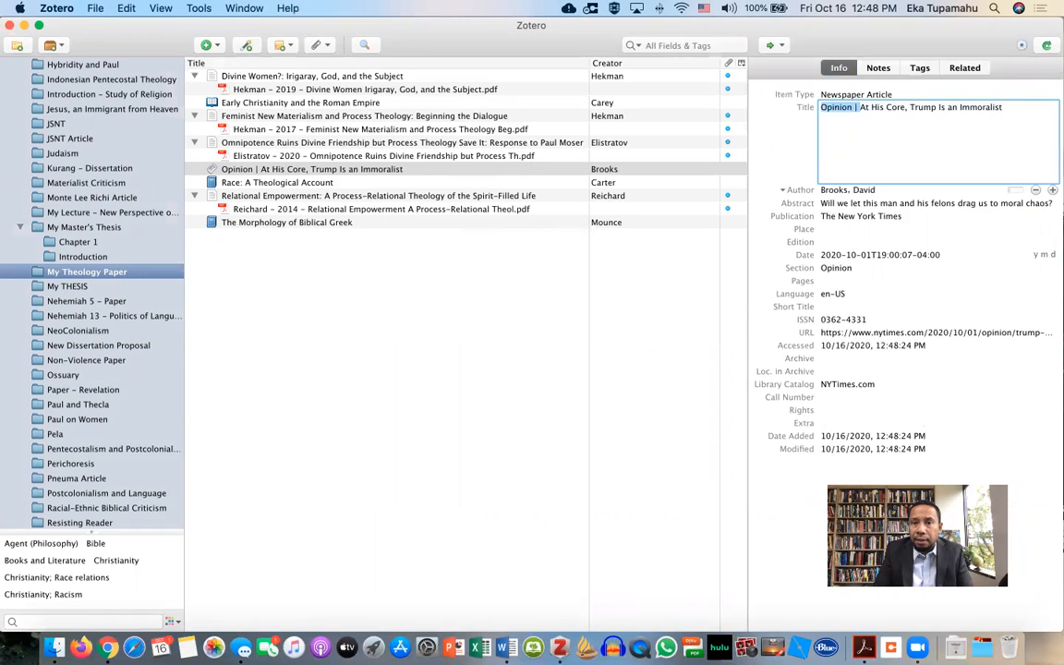
key("BackSpace")
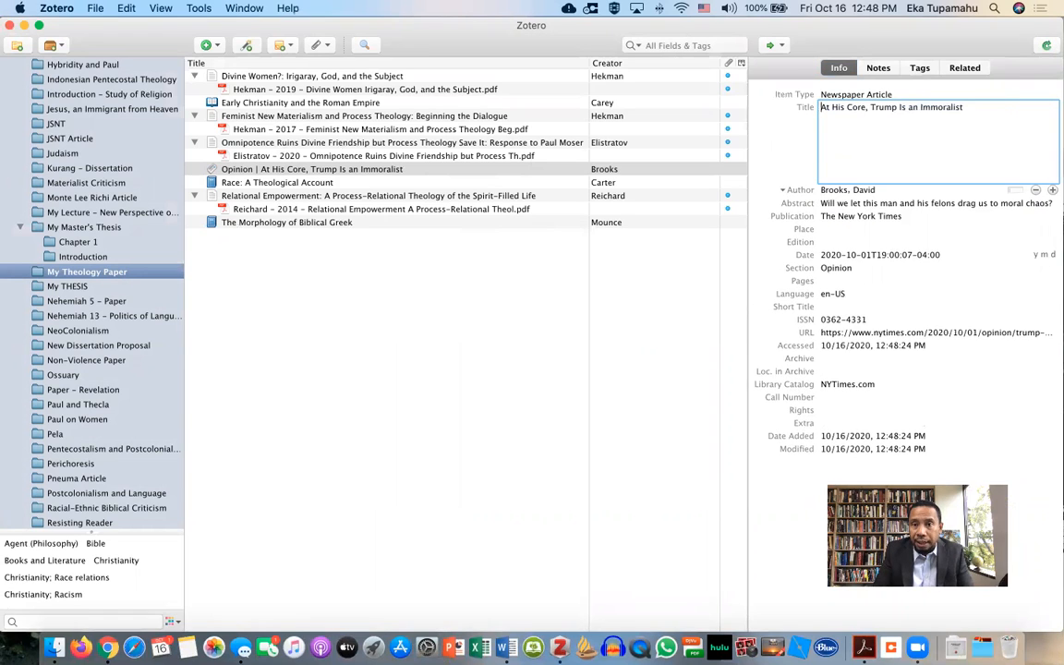
key("Return")
left_click(829, 200)
key("Return")
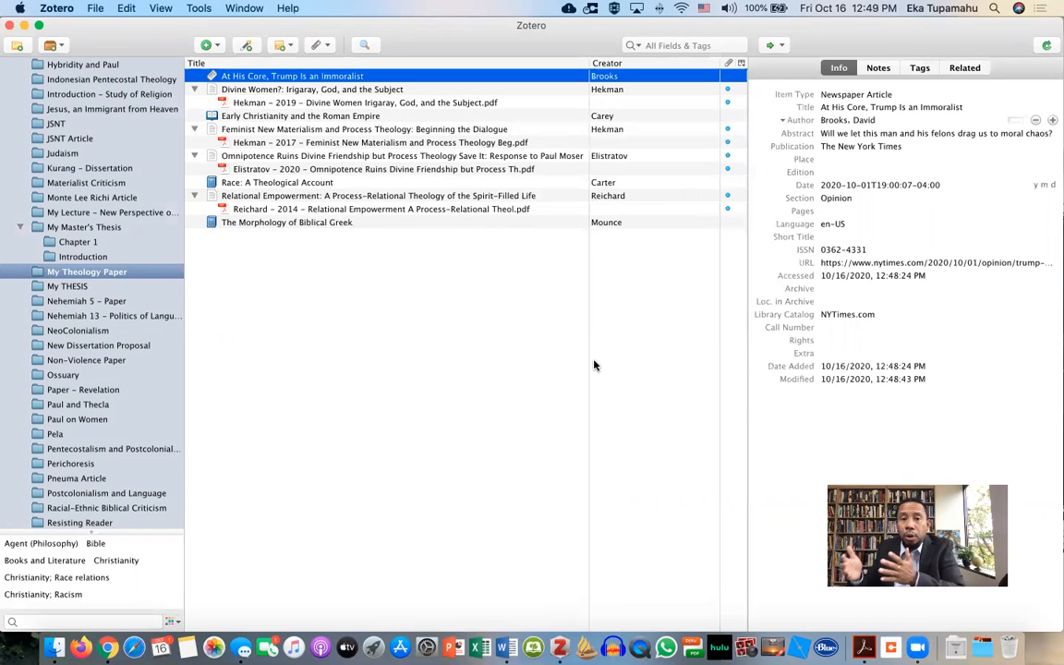
Switch to the blank Word document and add the centred heading "Process Theology"
key("ctrl+Right")
key("ctrl+Right")
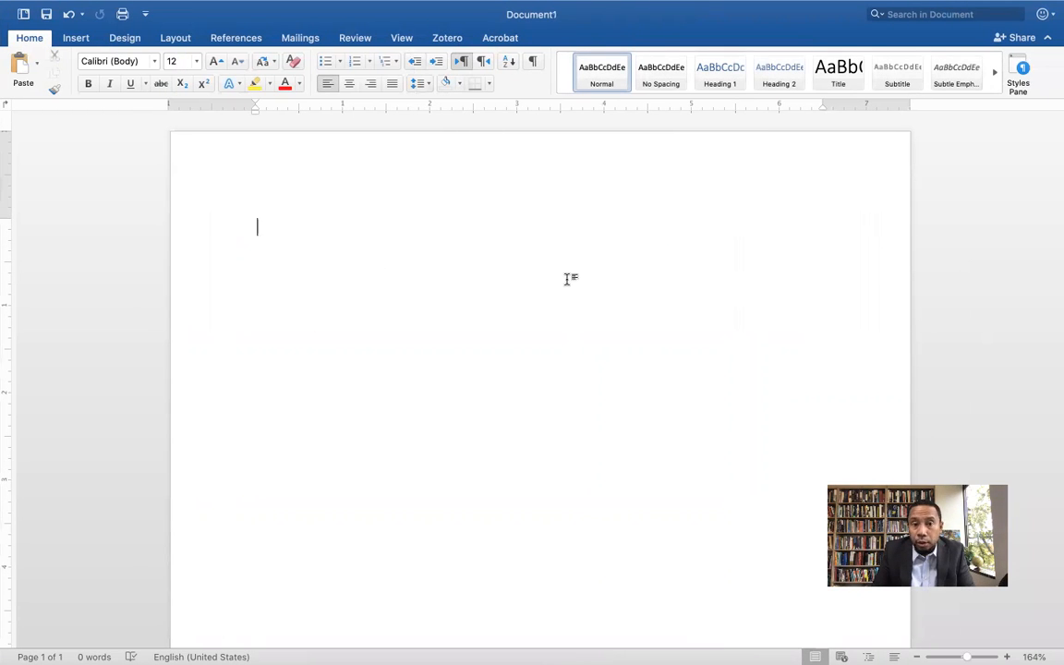
left_click(350, 84)
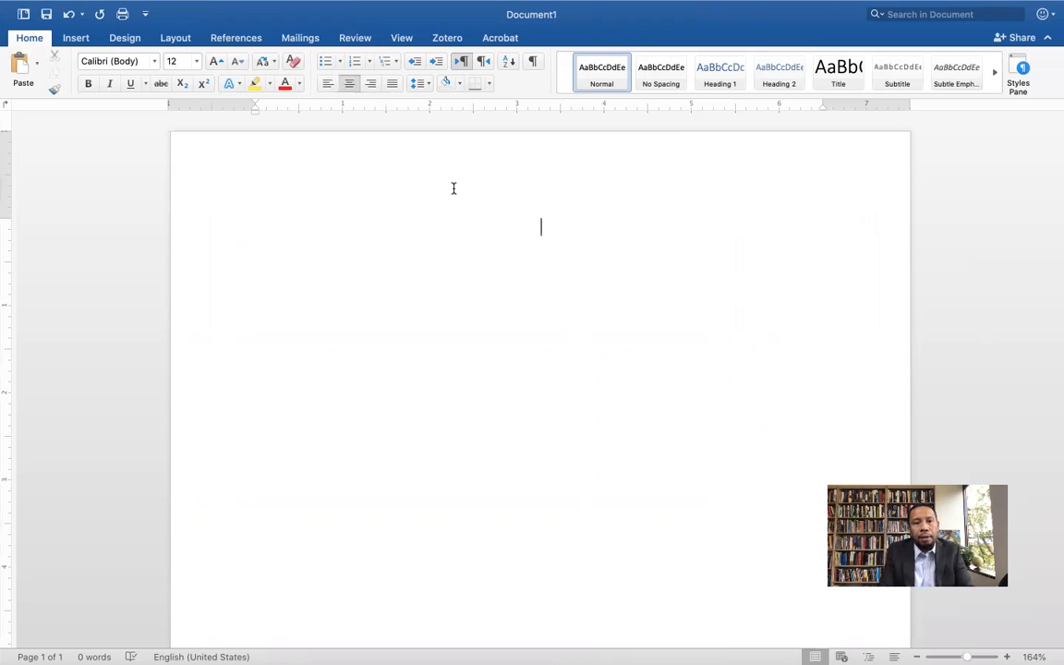
type("Pro")
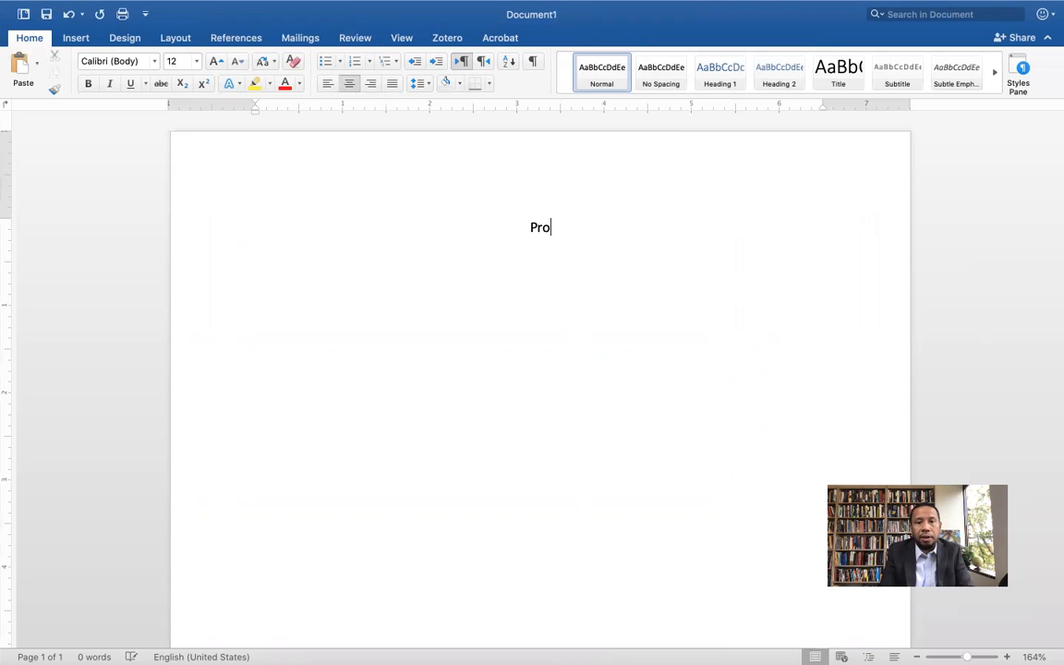
type("cess Theology")
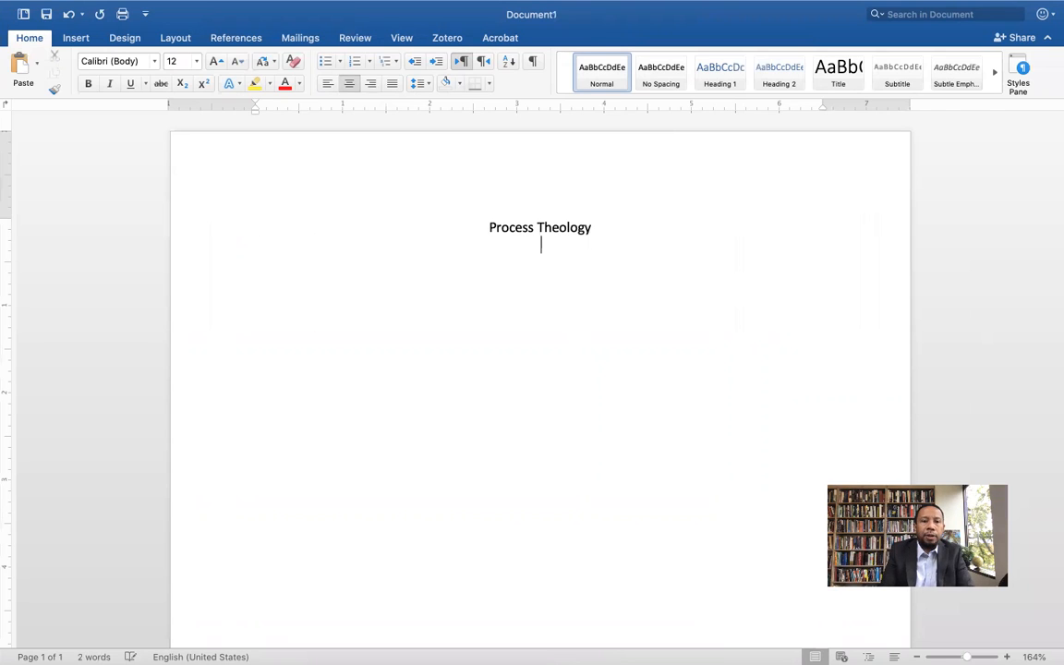
Below the heading, write the left-aligned sentence "Process theology is an important development in modern theological discourse."
key("super+l")
type("Pr")
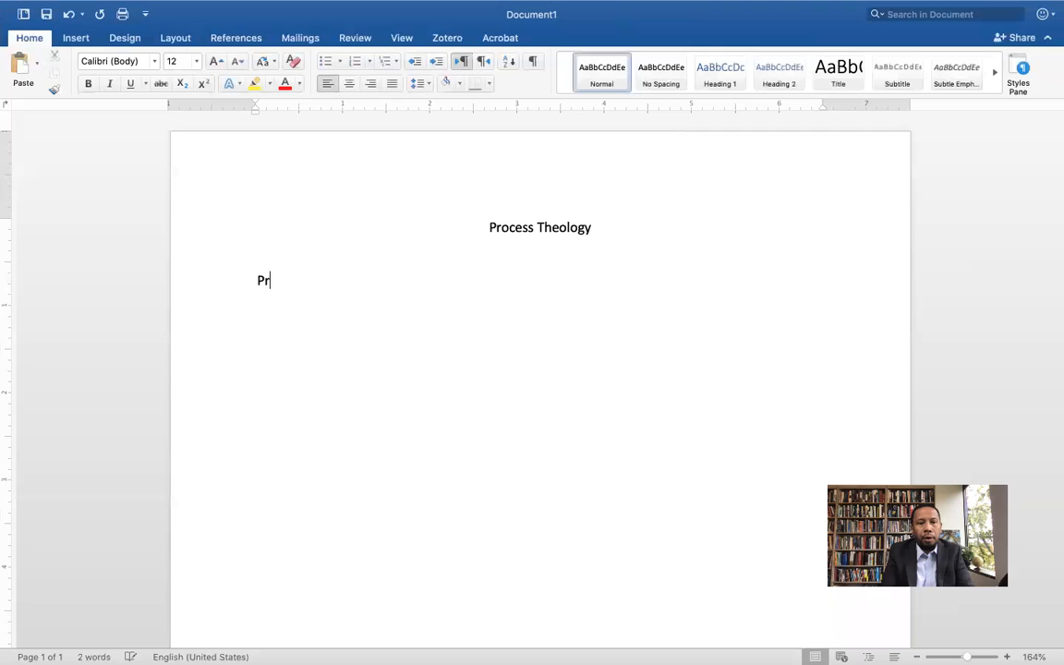
type("ocess theology")
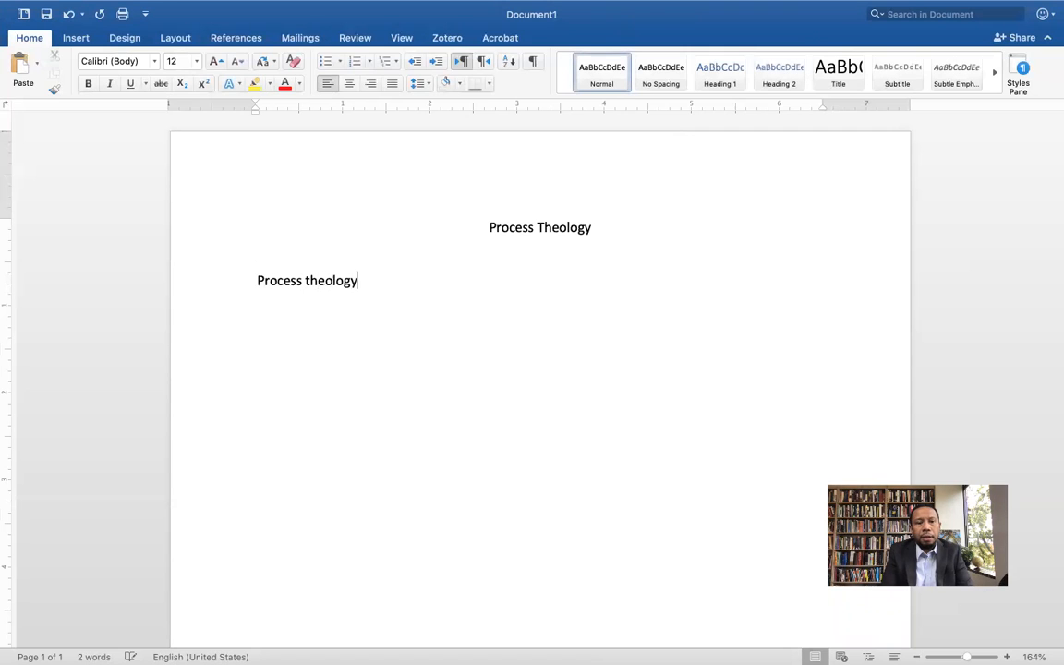
type(" is an important dev")
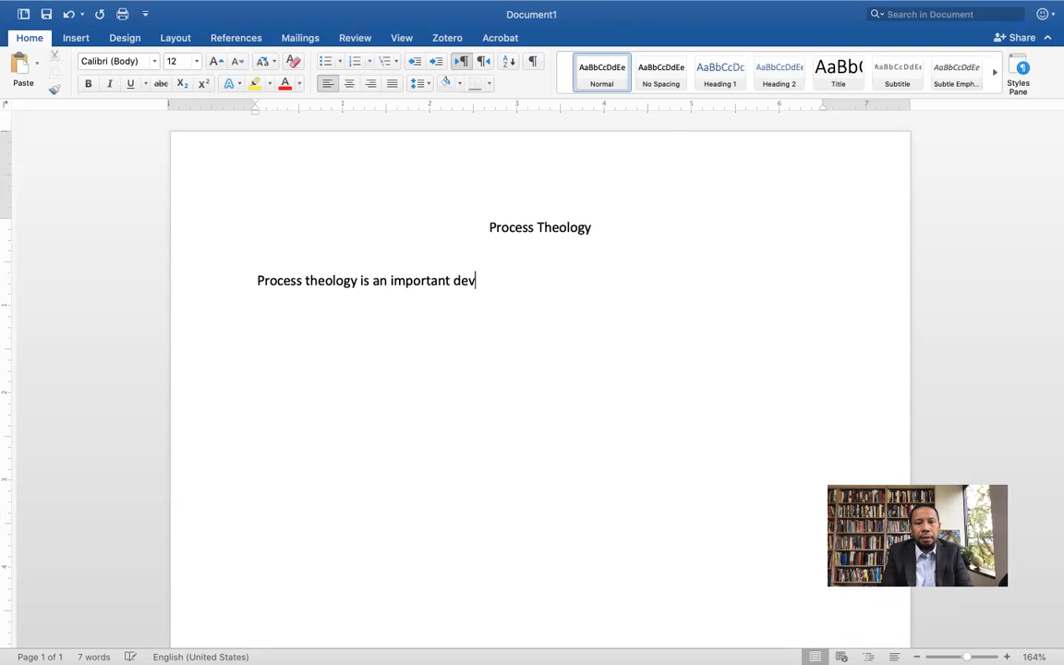
type("elopment in modern theological disciscourse.")
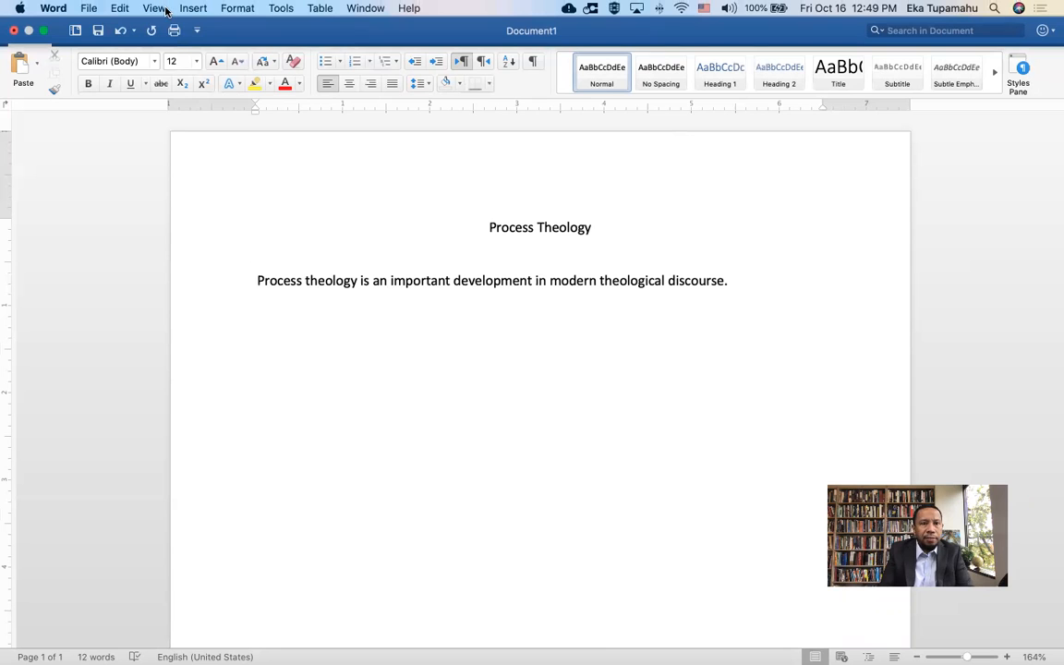
Switch to Zotero to examine the details of the article "Relational Empowerment: A Process-Relational Theology of the Spirit-Filled Life", and return to the Word document
key("ctrl+Left")
key("ctrl+Left")
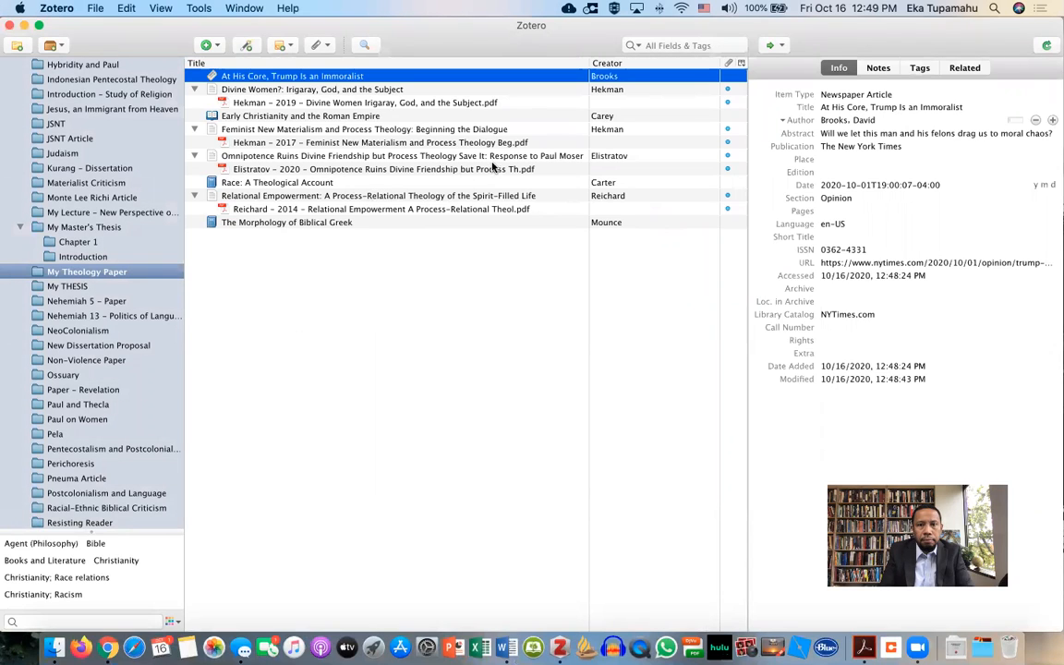
left_click(588, 196)
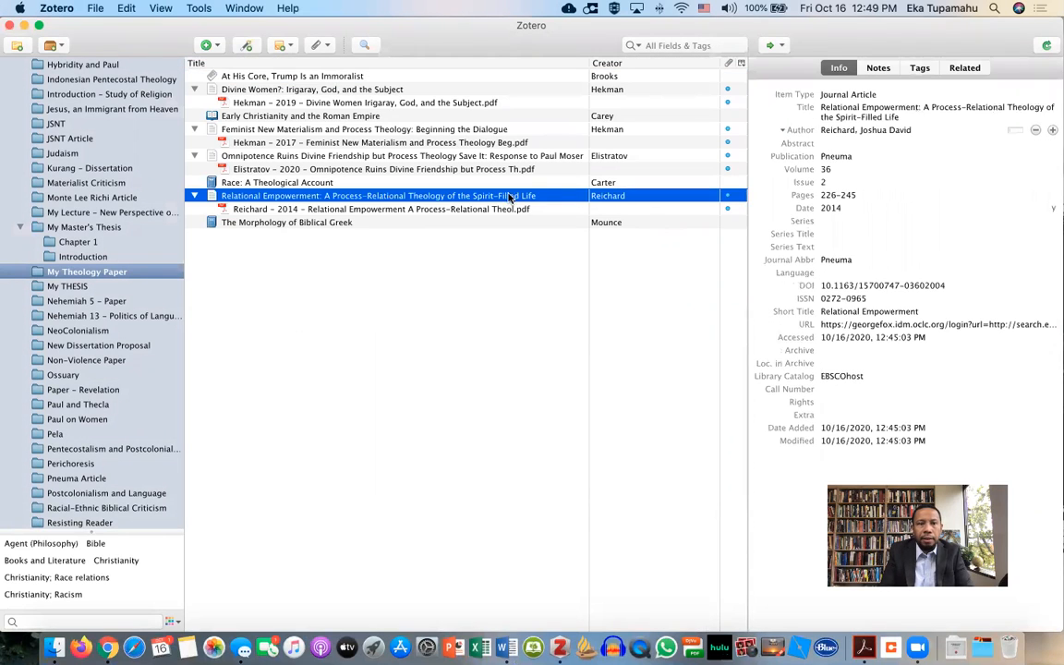
key("ctrl+Right")
key("ctrl+Right")
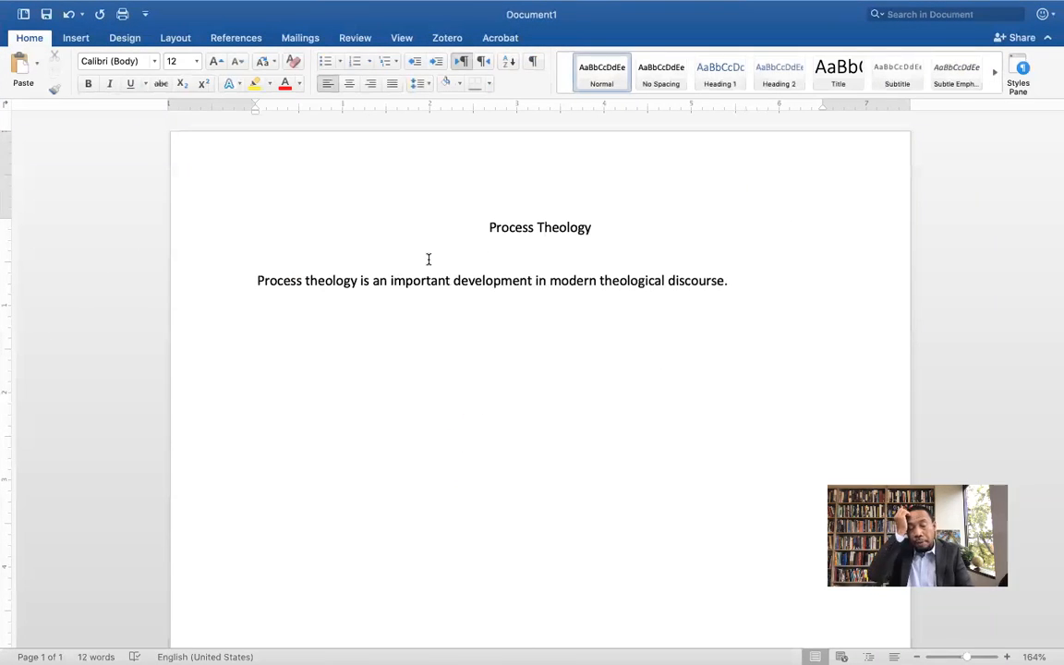
key("ctrl+Left")
key("ctrl+Left")
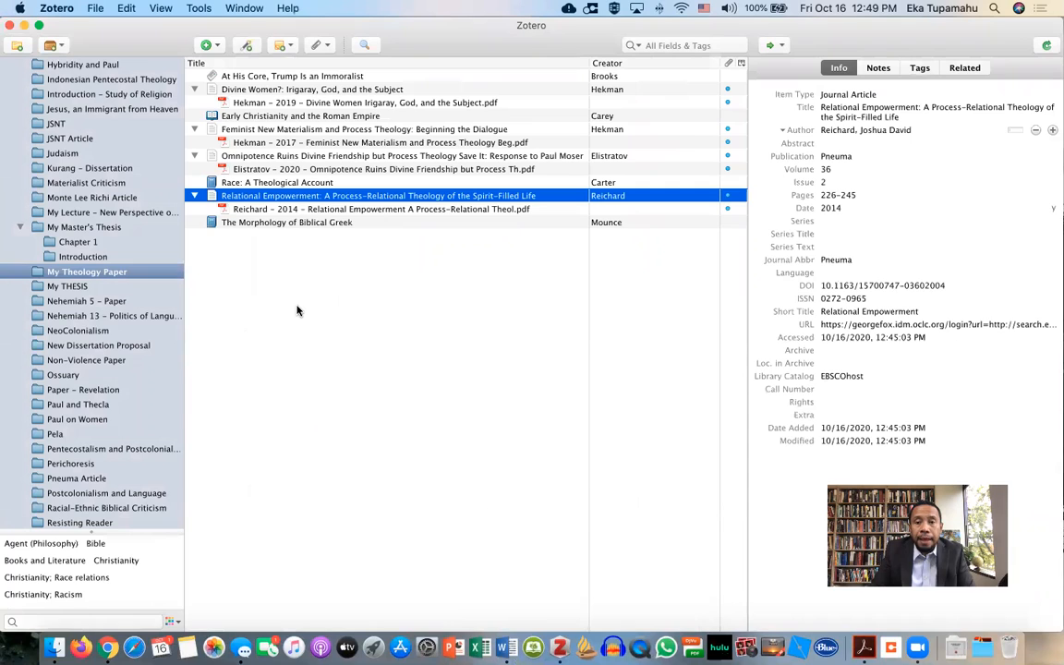
key("ctrl+Right")
key("ctrl+Right")
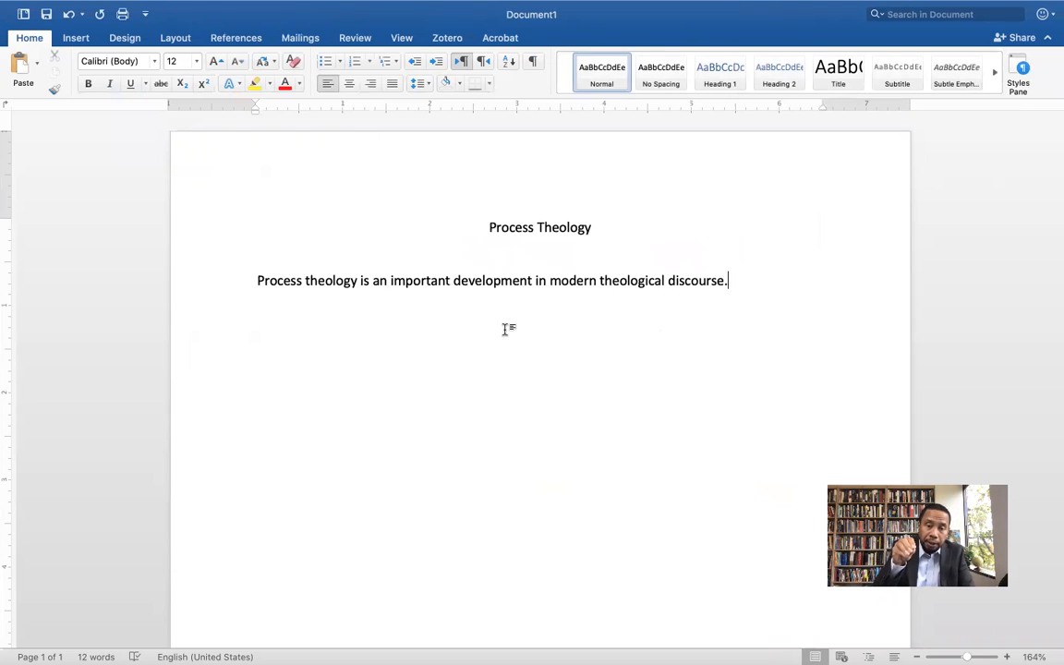
Insert a Zotero footnote citation at the end of the sentence for the "Relational Empowerment" article, with page 227
left_click(448, 39)
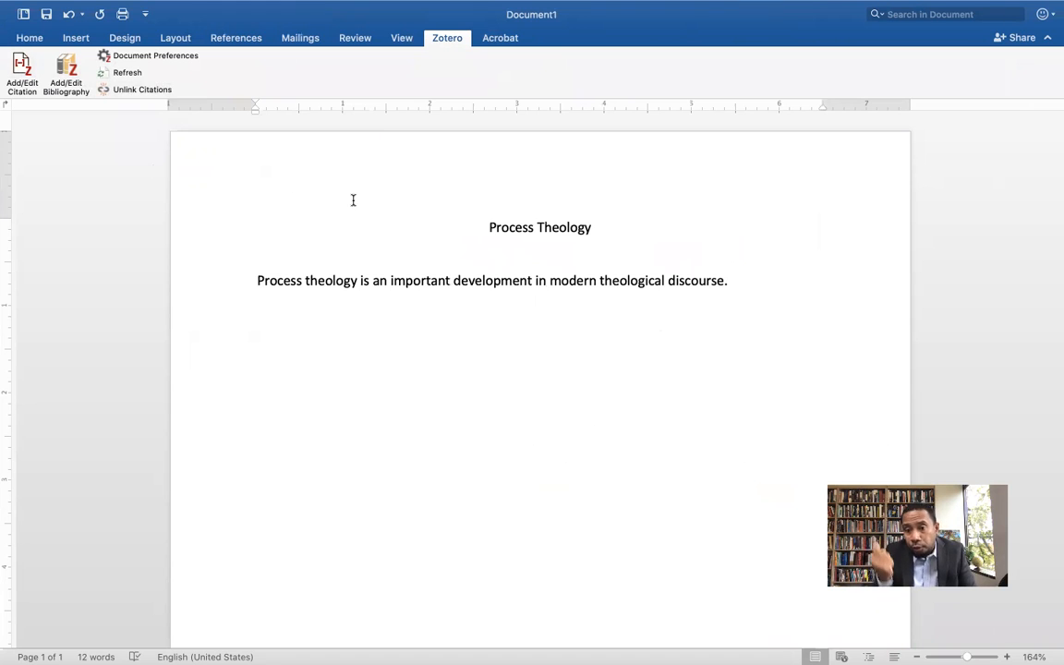
left_click(20, 63)
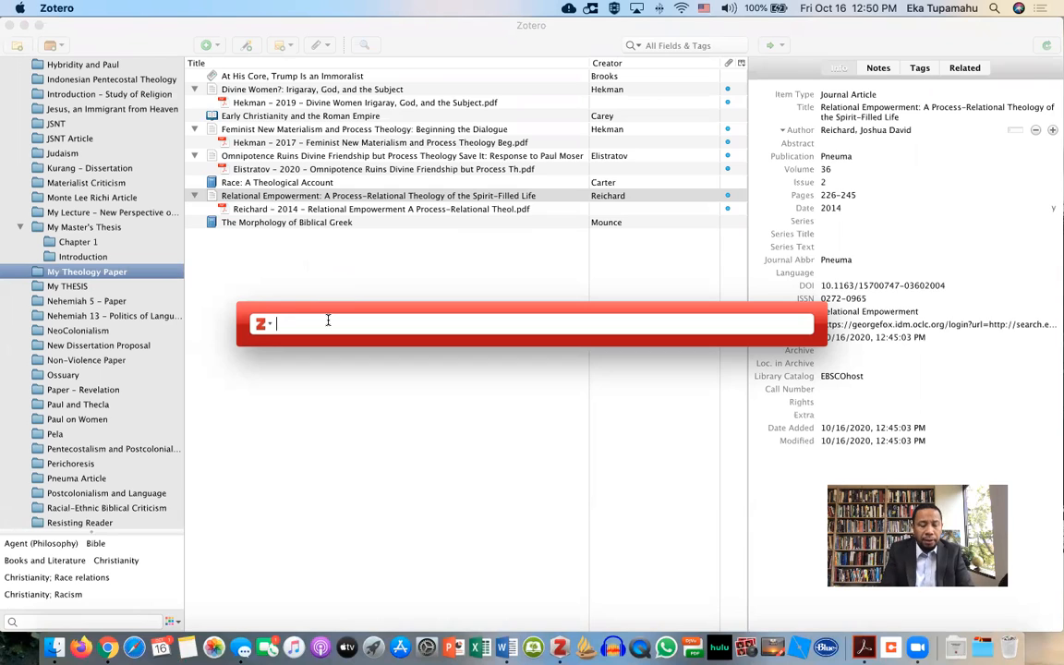
type("Relation")
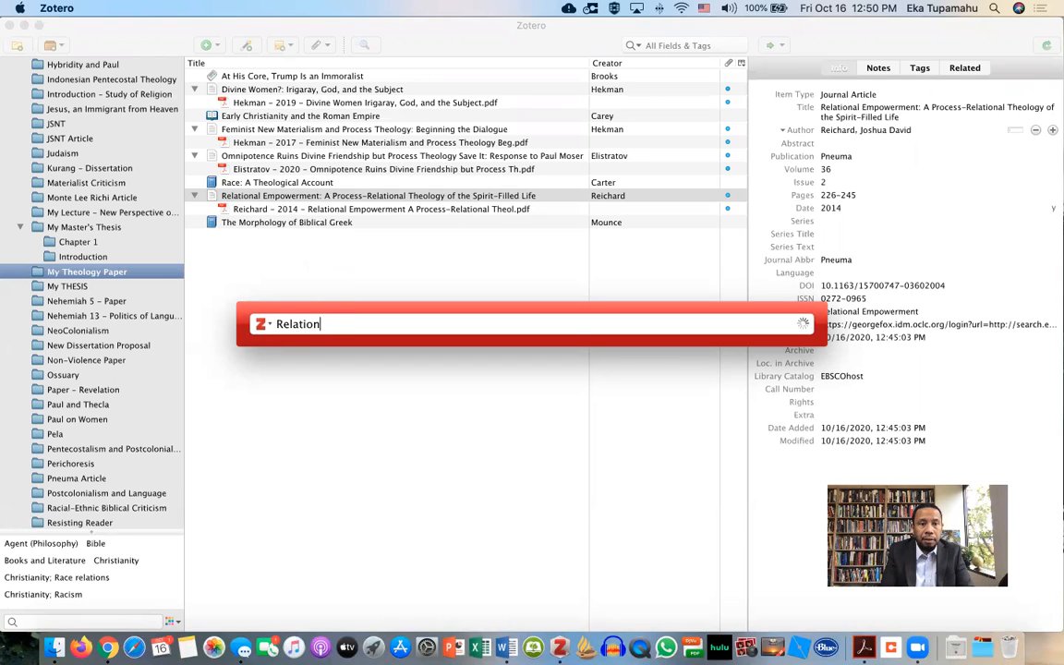
type("al Emp")
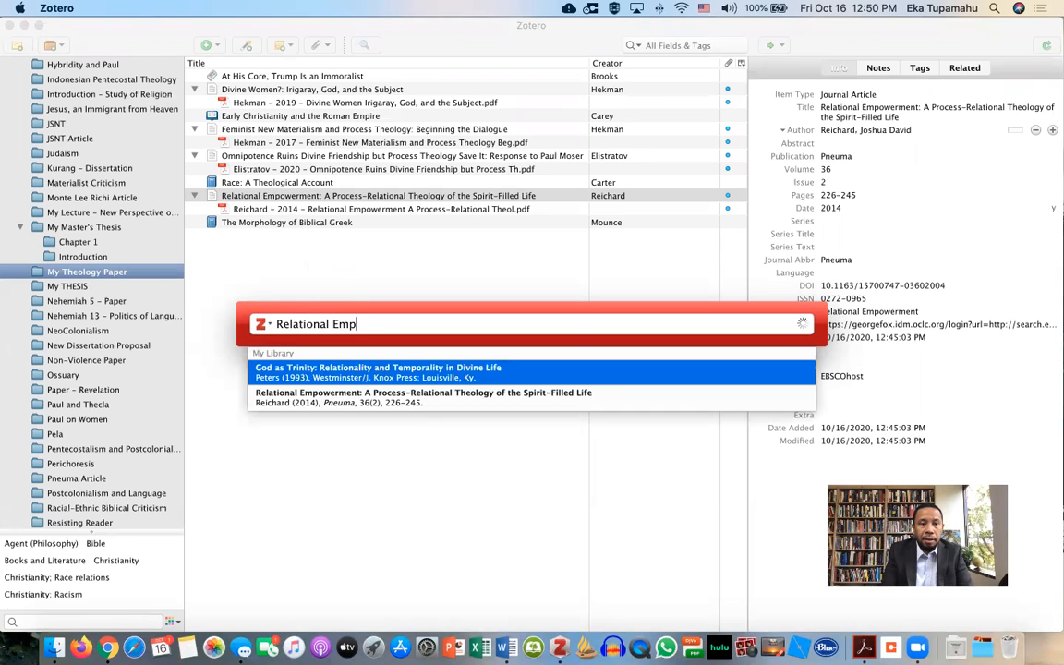
key("Down")
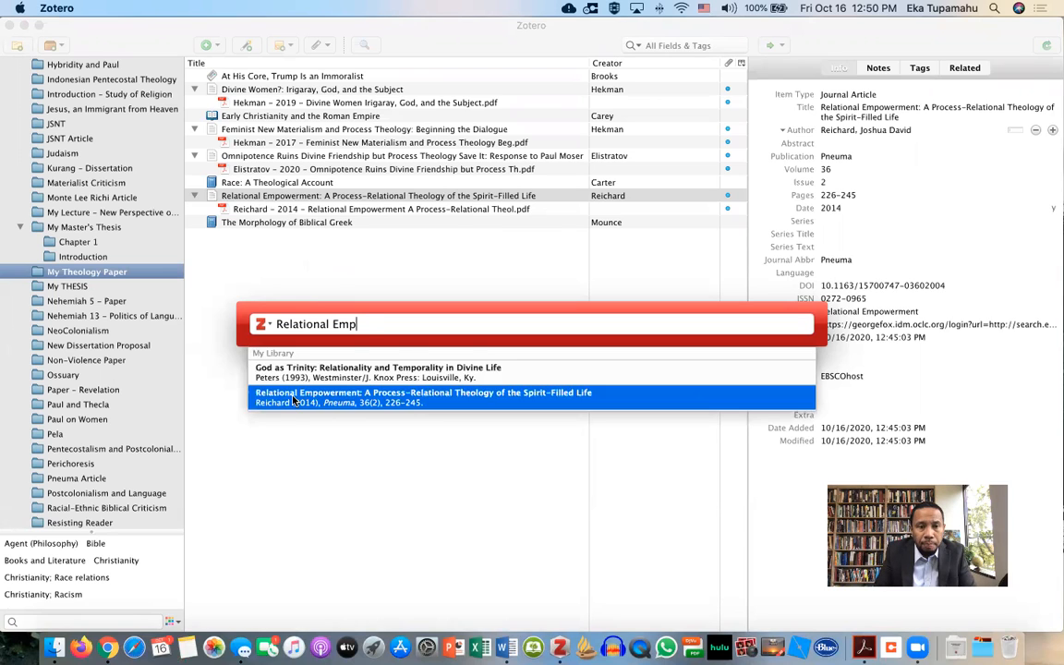
key("Return")
left_click(296, 324)
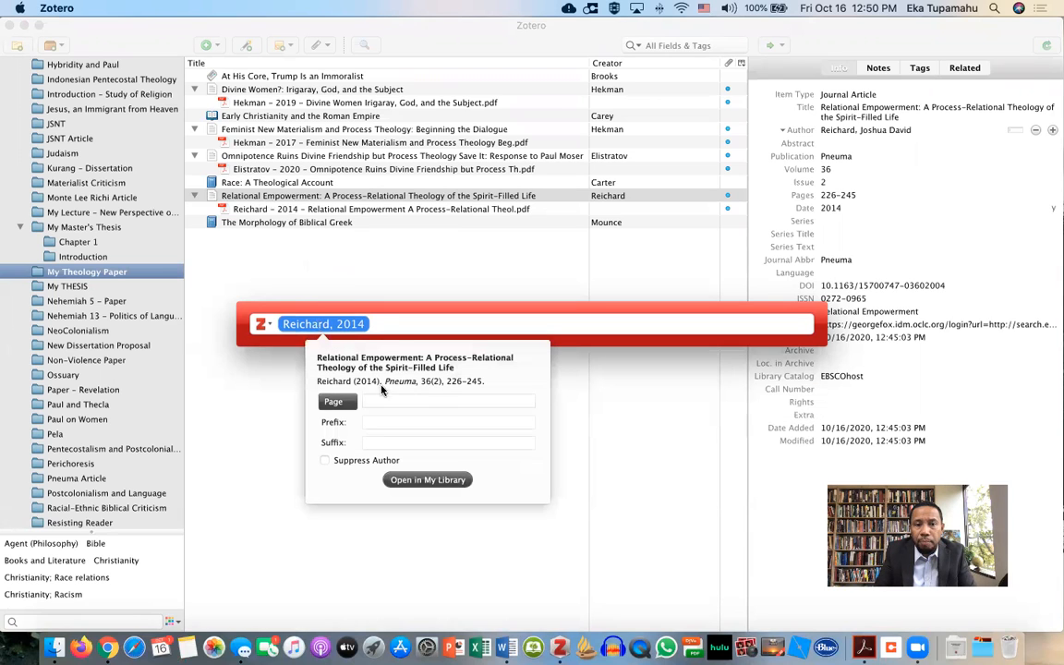
type("5")
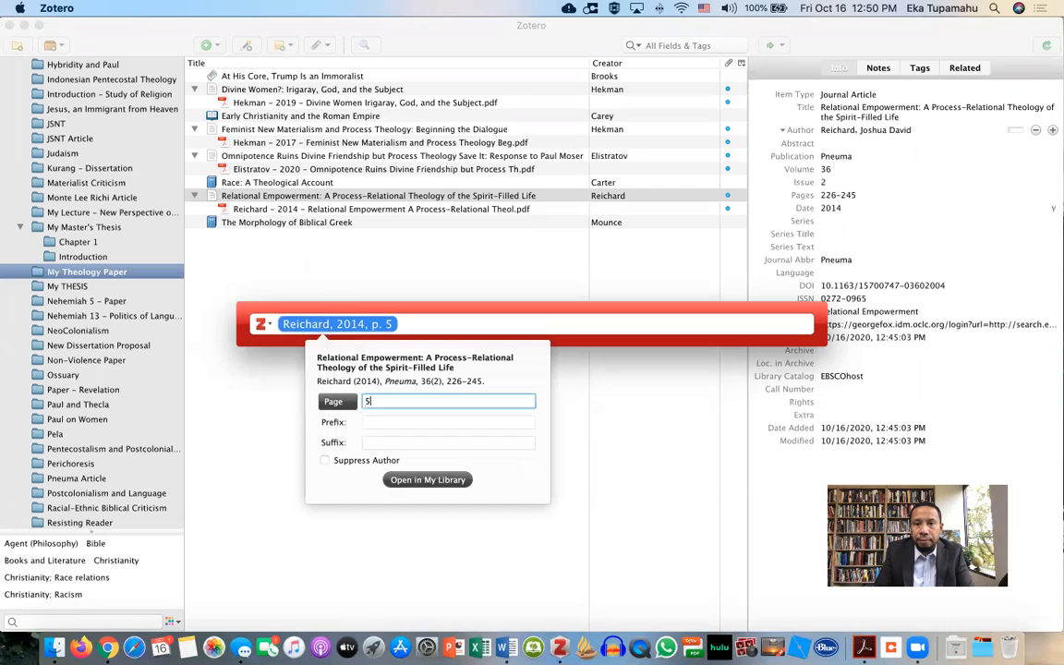
key("BackSpace")
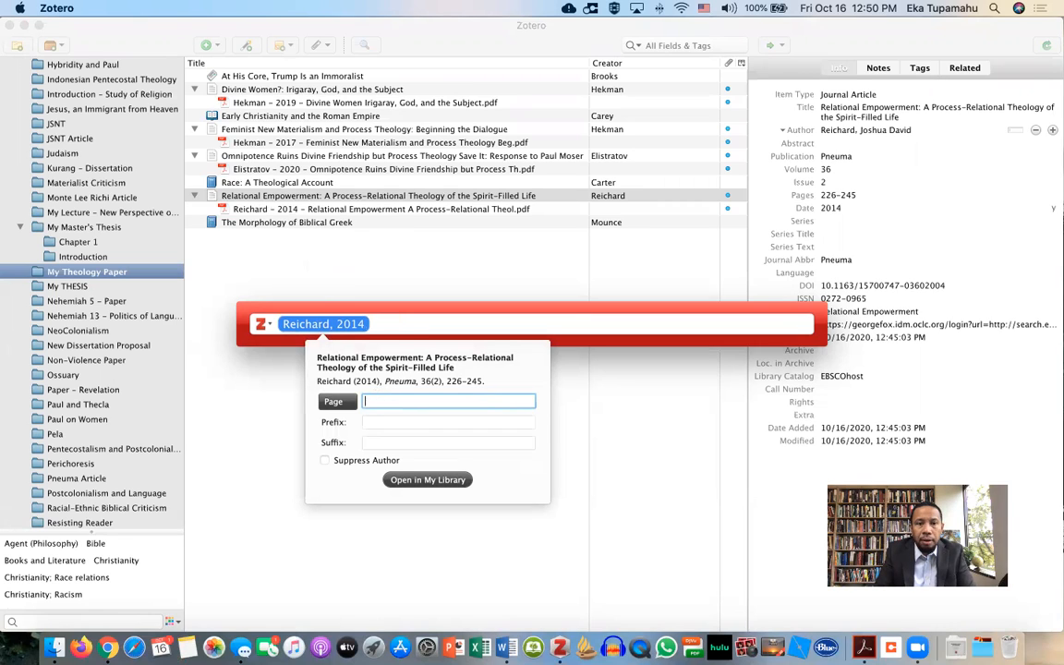
type("227")
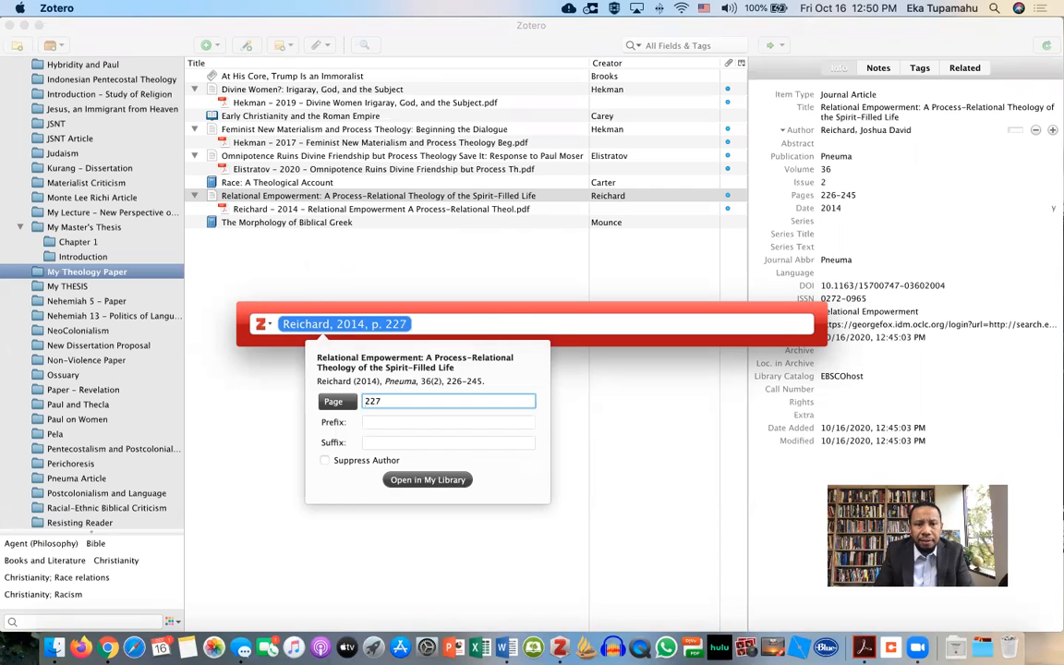
key("Return")
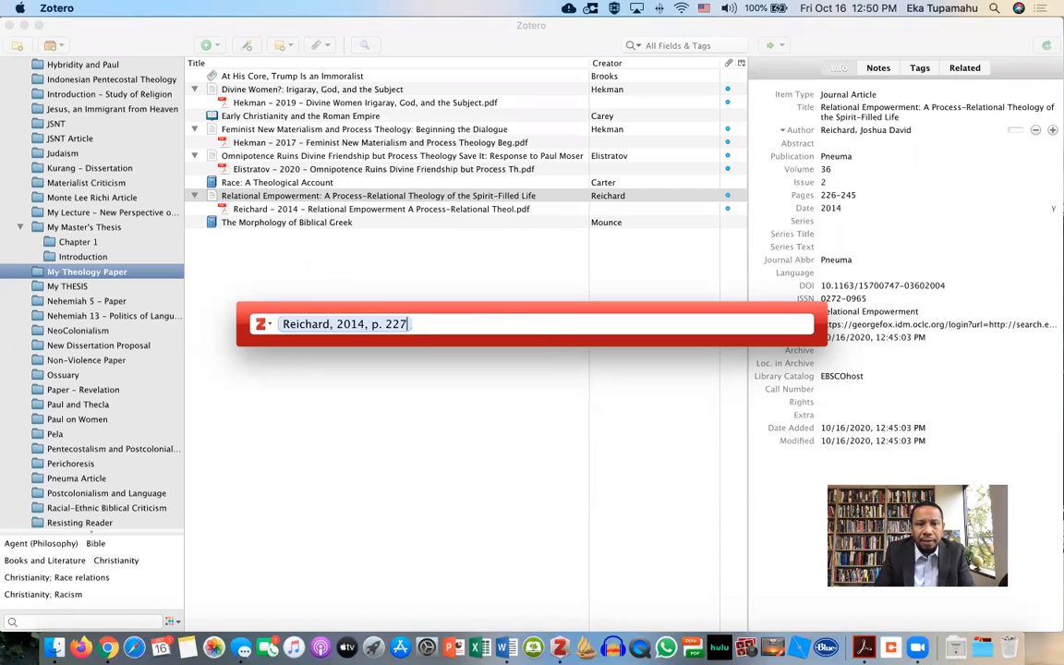
key("Return")
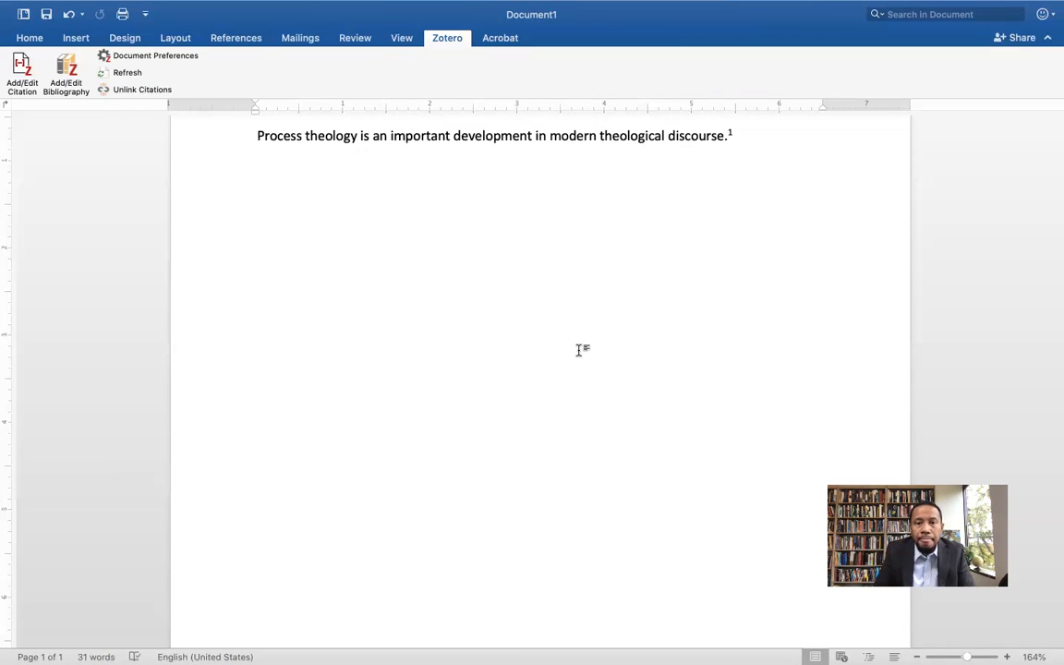
Indent the first line of footnote 1 at the foot of the page
scroll(591, 342, "up", 3)
scroll(729, 221, "down", 10)
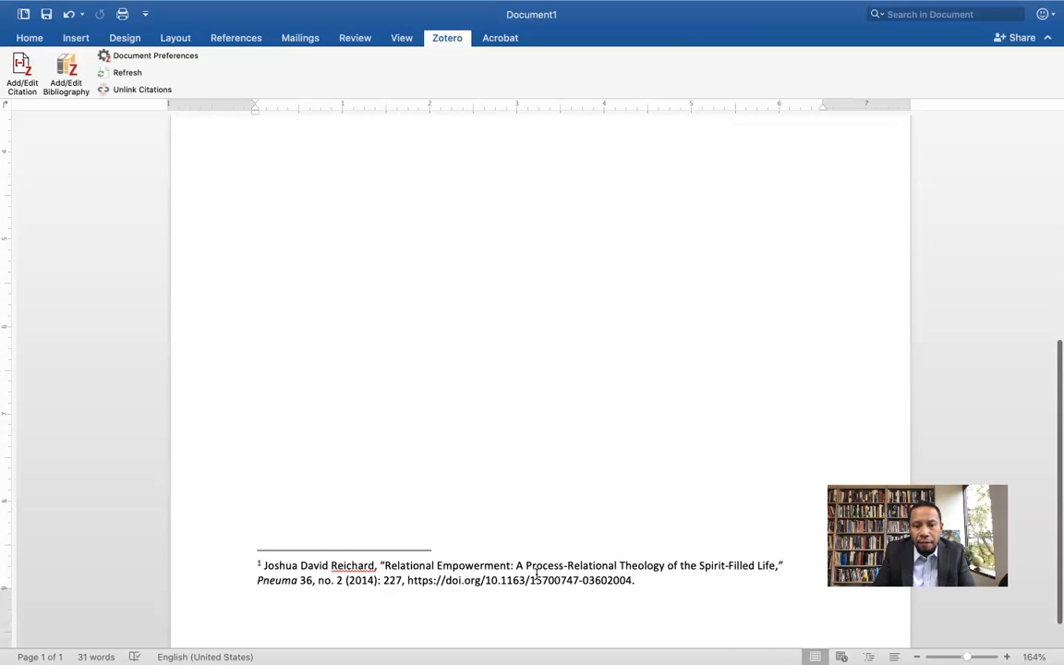
left_click(254, 564)
key("Tab")
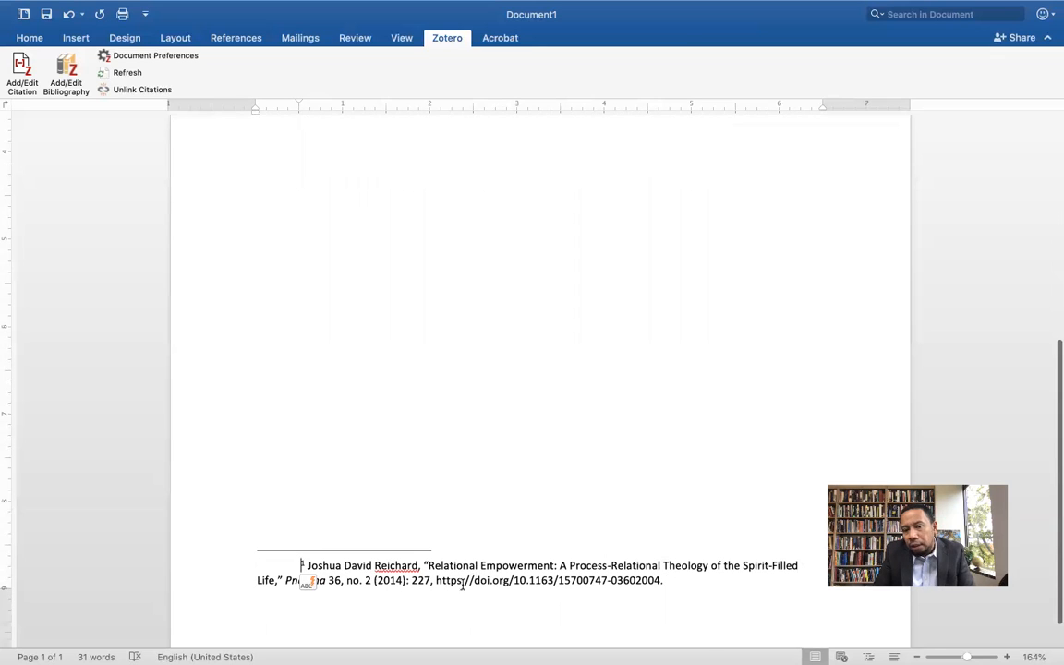
Switch to Zotero and clear the DOI of the "Relational Empowerment" article
key("ctrl+Left")
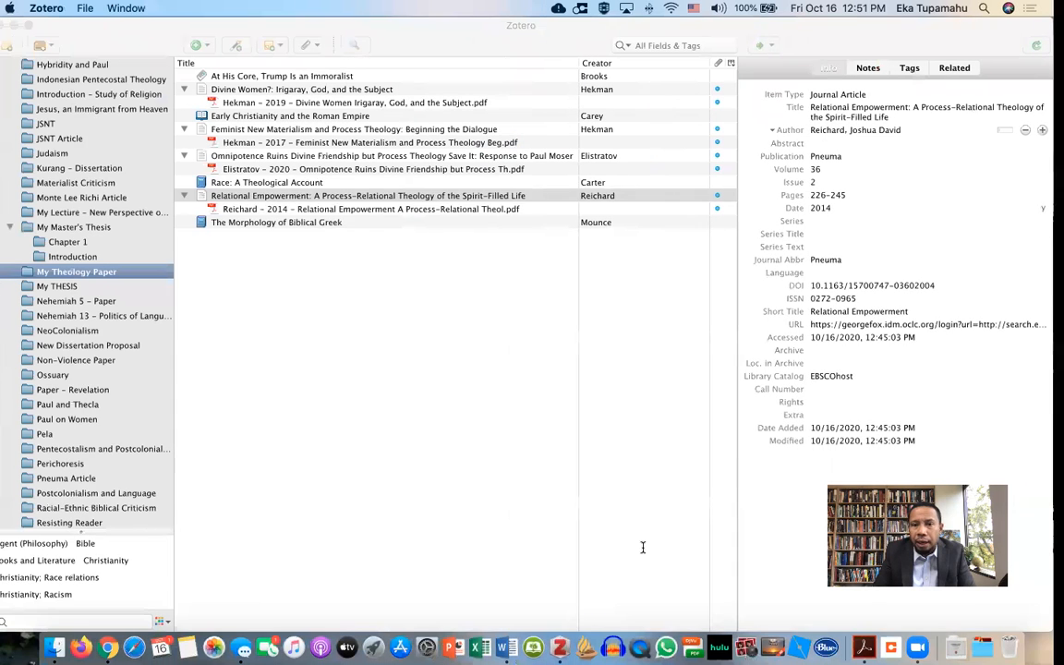
left_click(865, 285)
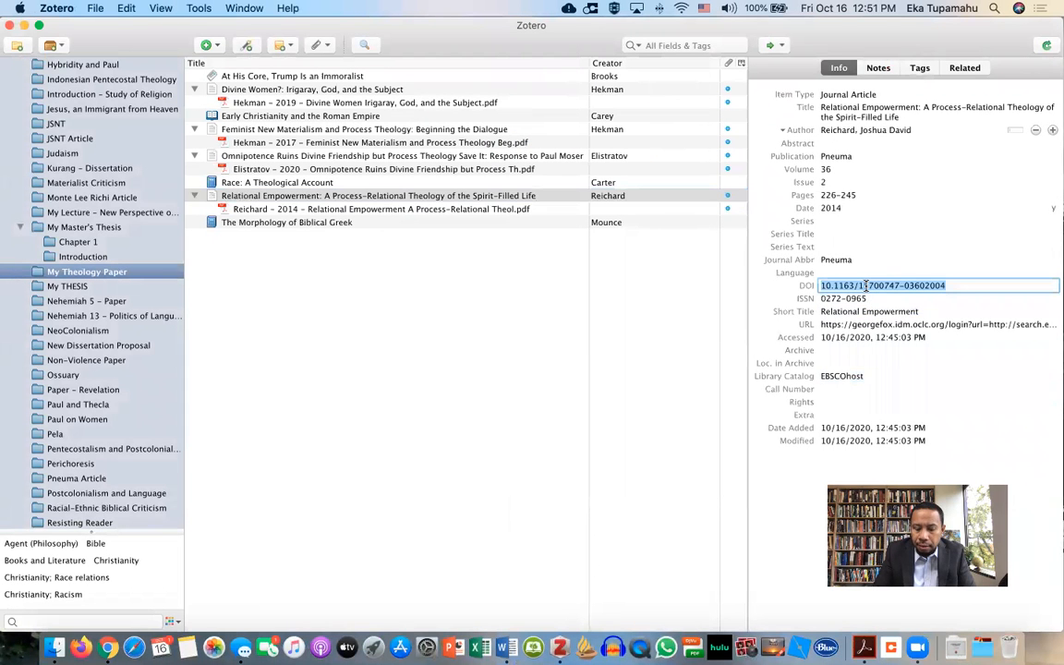
key("BackSpace")
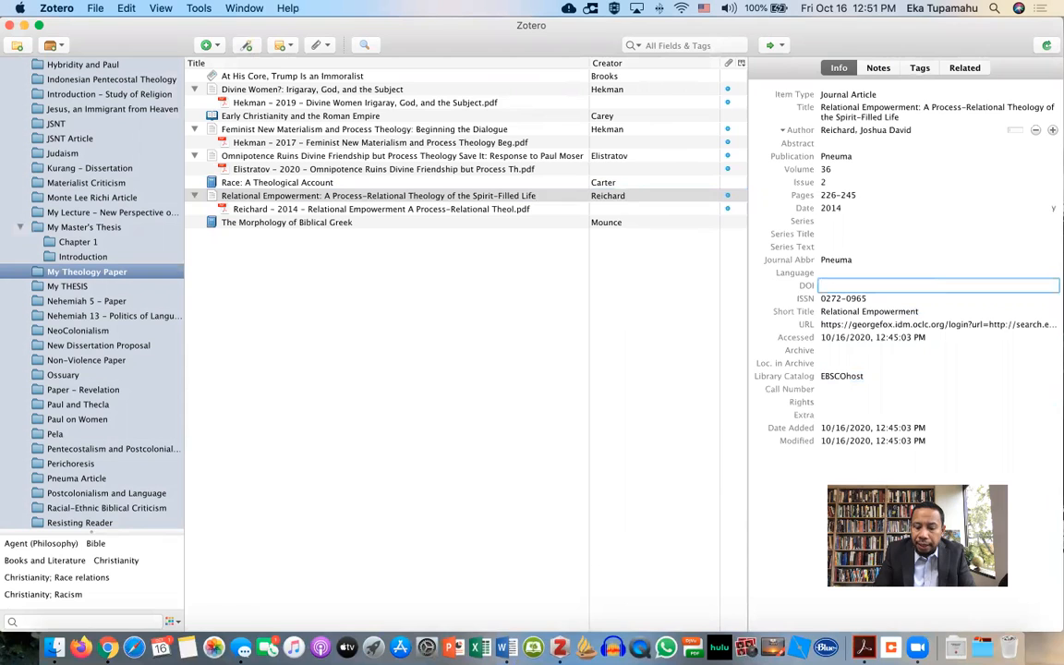
key("Return")
Return to the Word document and refresh its Zotero citations to update footnote 1
key("ctrl+Right")
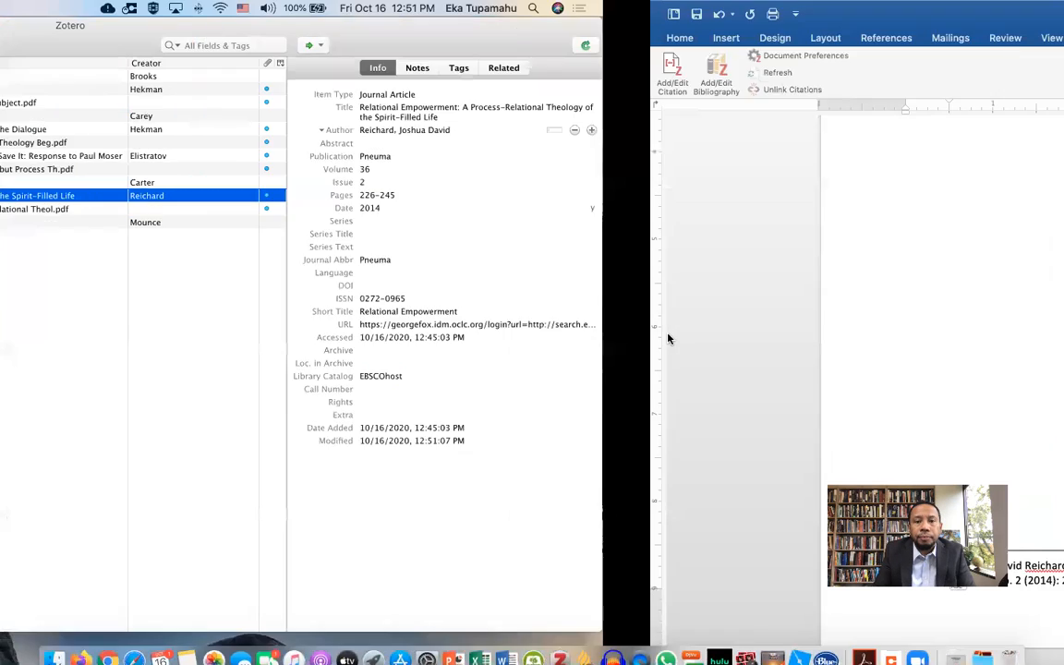
left_click(510, 564)
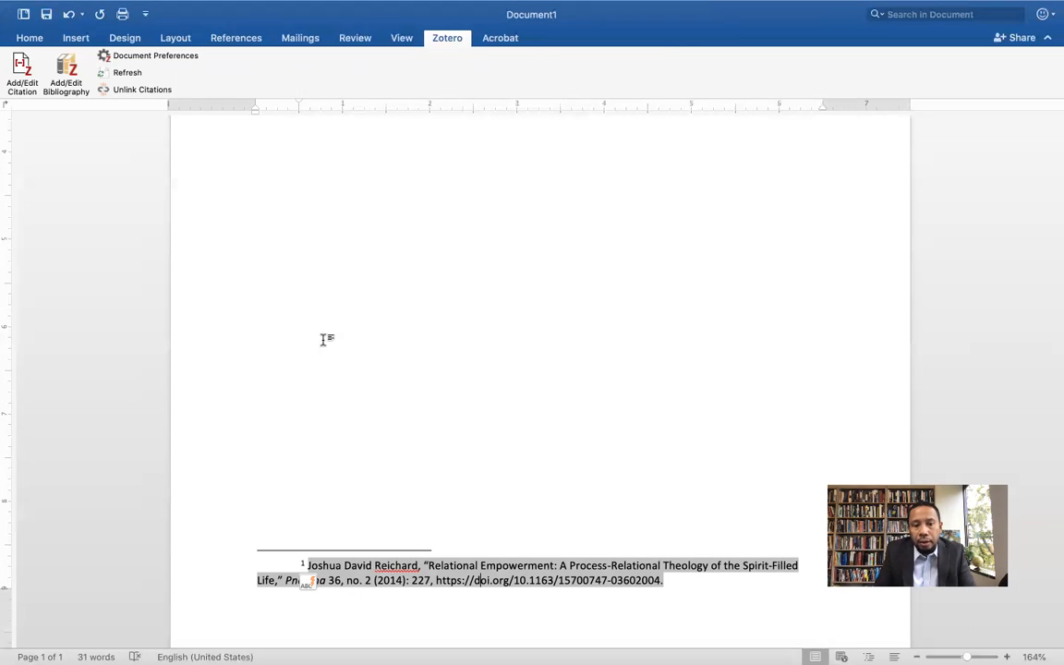
left_click(120, 73)
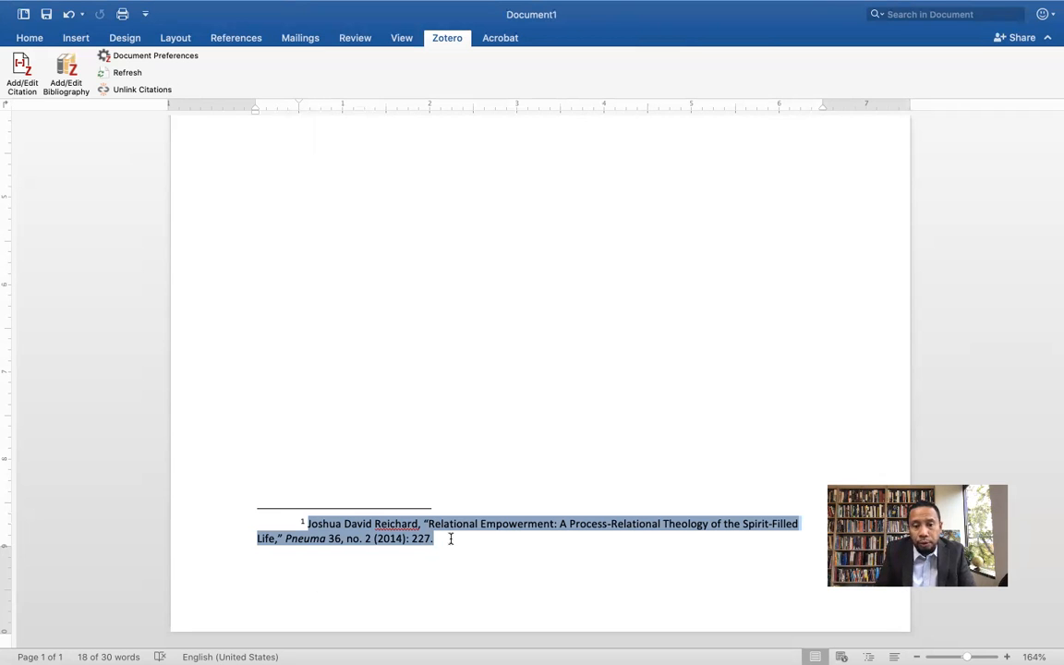
left_click(450, 539)
scroll(451, 540, "up", 1)
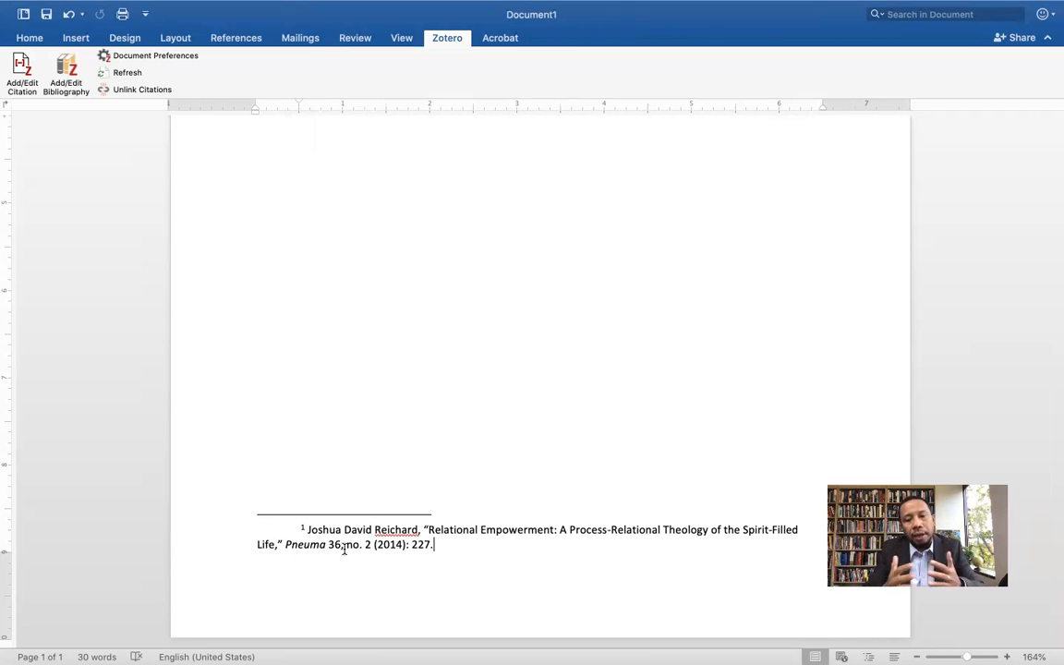
After footnote mark 1, add the sentence "Not only process theology is an important one, theologians begin to pay attention also to race."
scroll(345, 545, "up", 10)
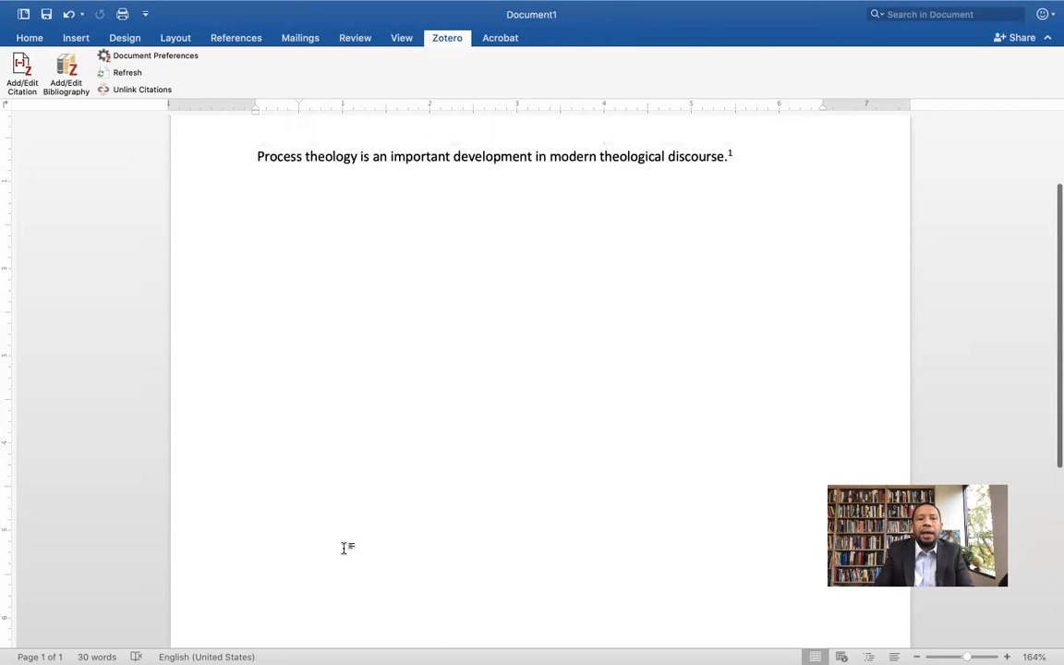
left_click(757, 196)
type("Not onlu")
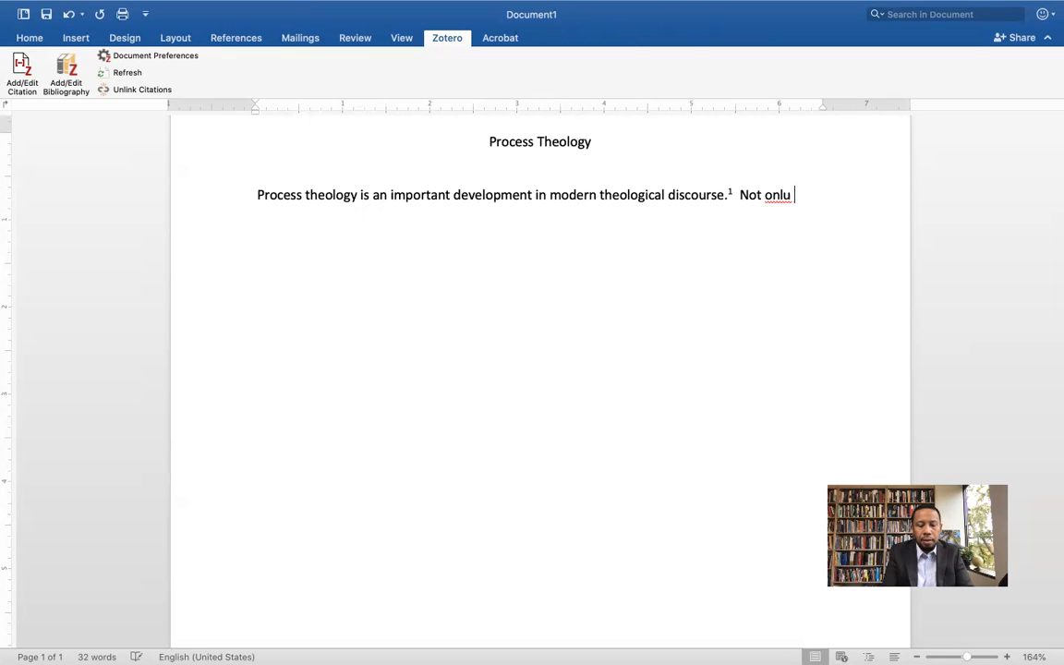
key("BackSpace")
type("u")
key("BackSpace")
key("BackSpace")
type("y process theology")
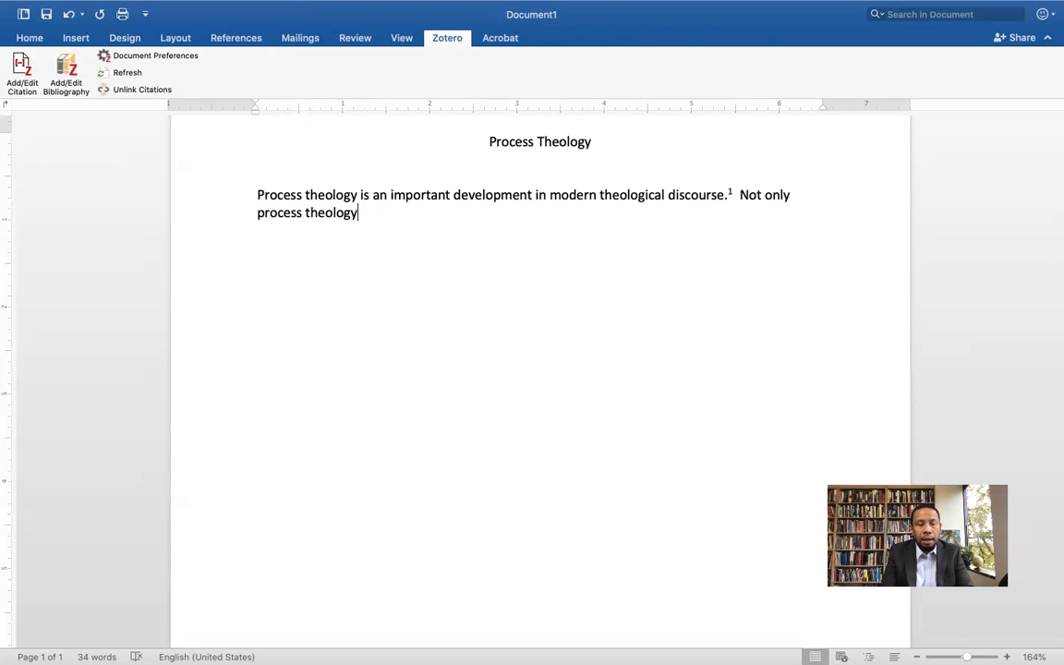
type(" is an important o")
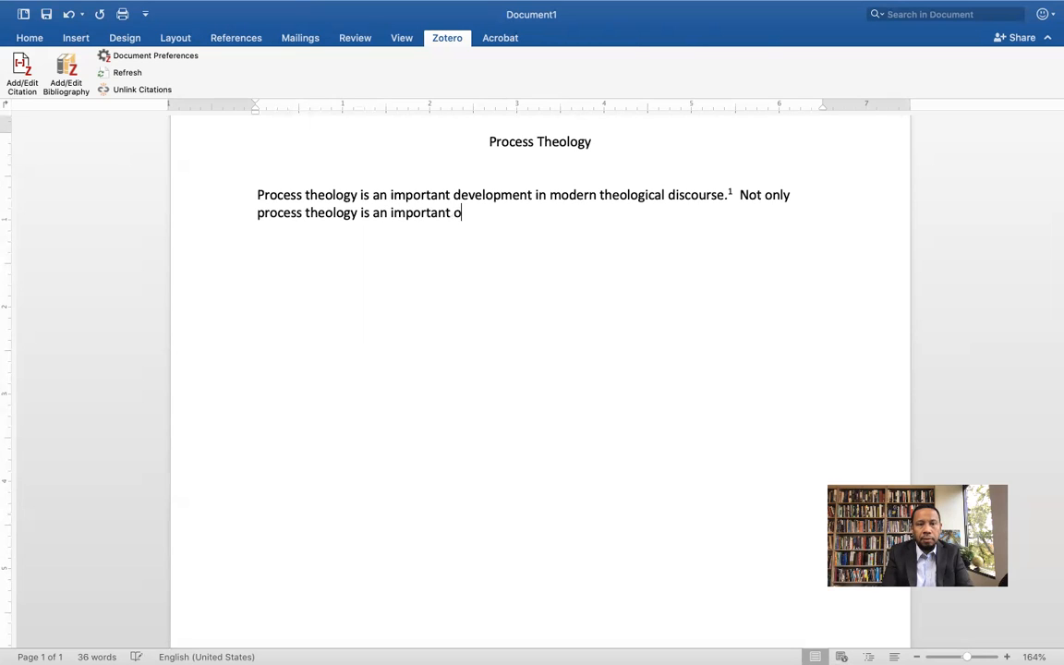
type("ne, thsoologians ")
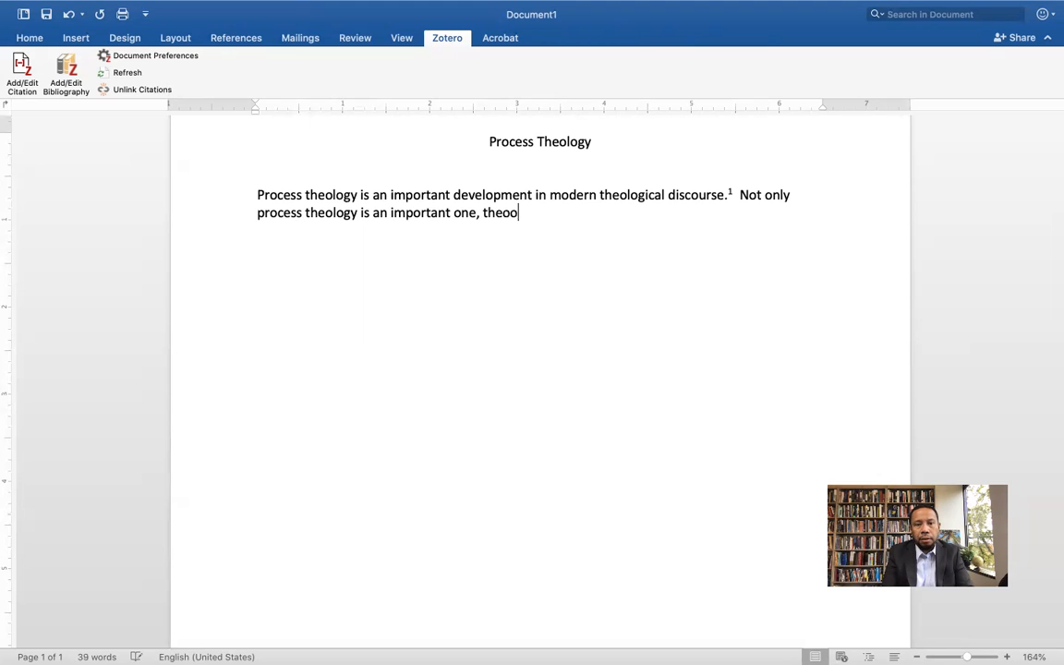
type("begain")
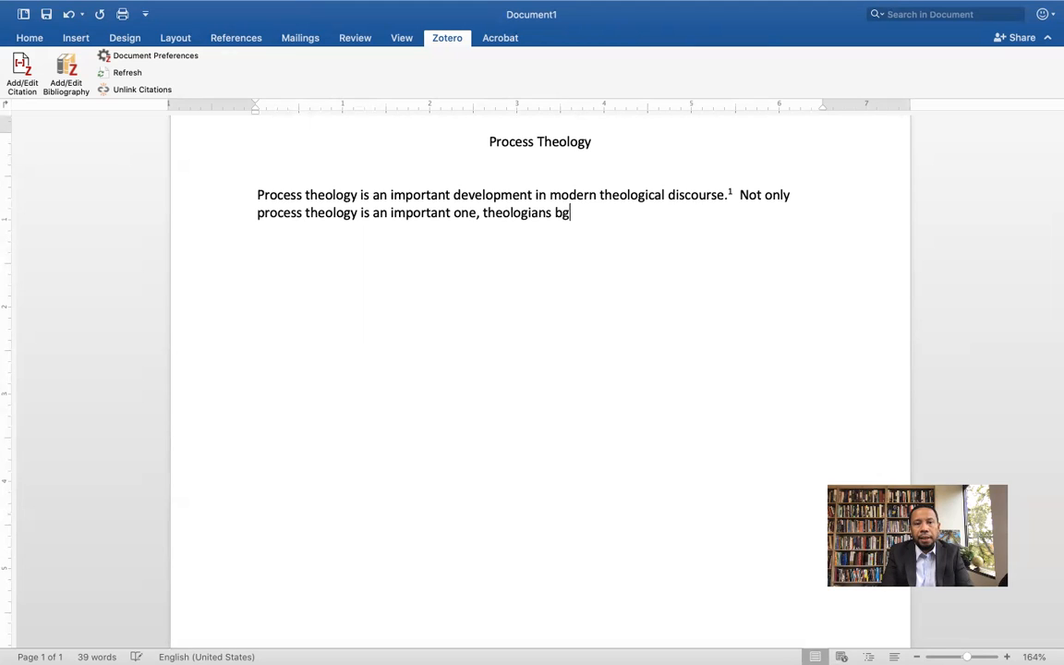
key("BackSpace")
key("BackSpace")
key("BackSpace")
type("in to pay attention als")
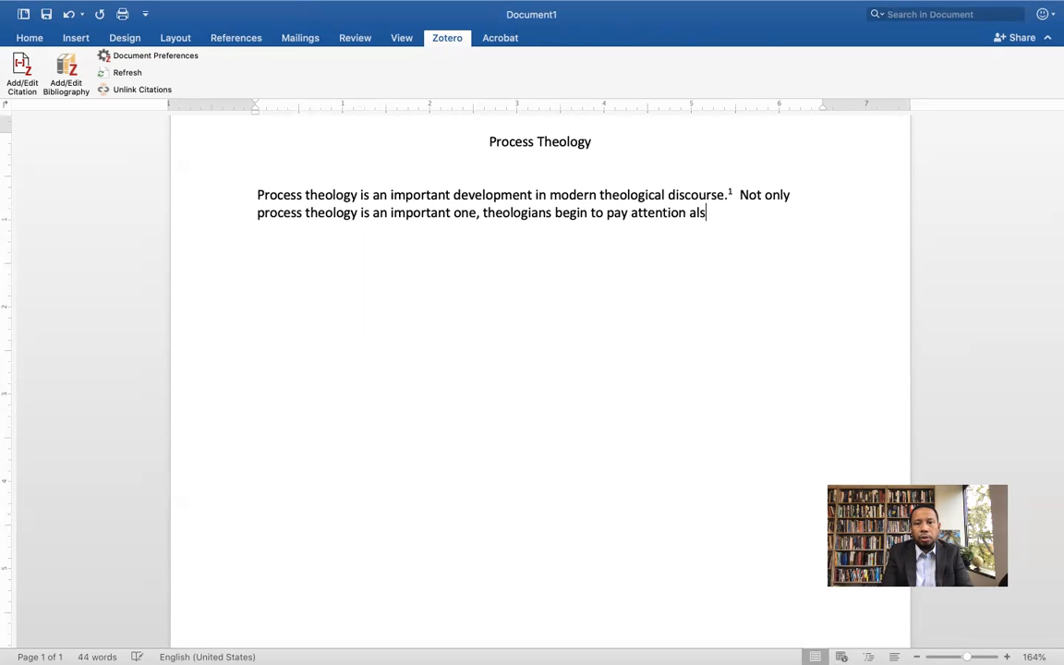
type("o to Race.2")
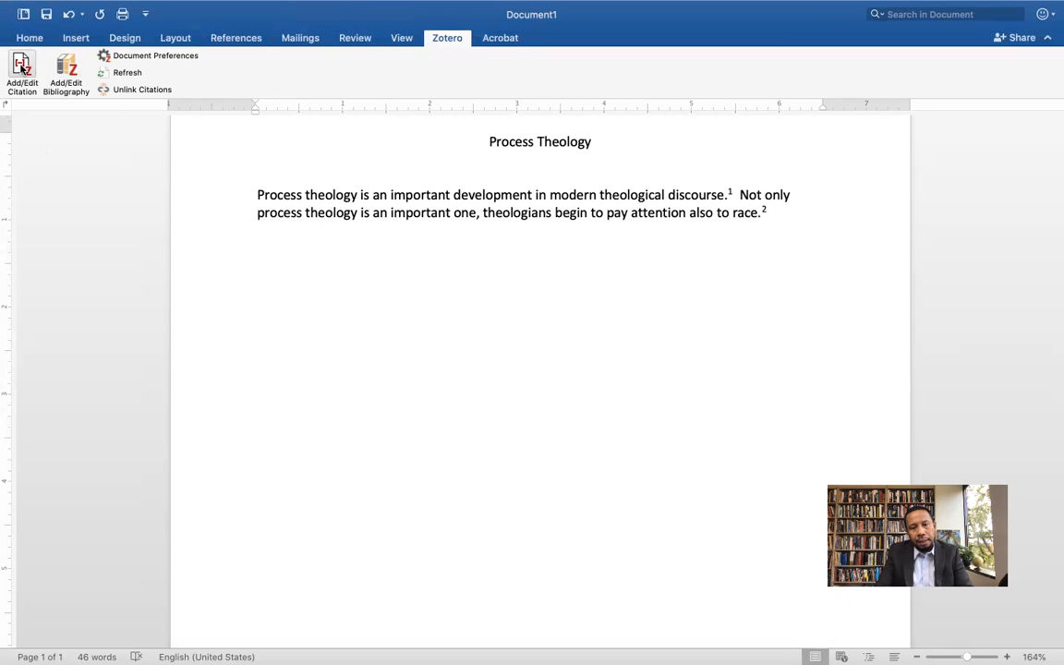
Insert a Zotero footnote citing page 6 of "Race: A Theological Account" after the sentence about race
left_click(22, 67)
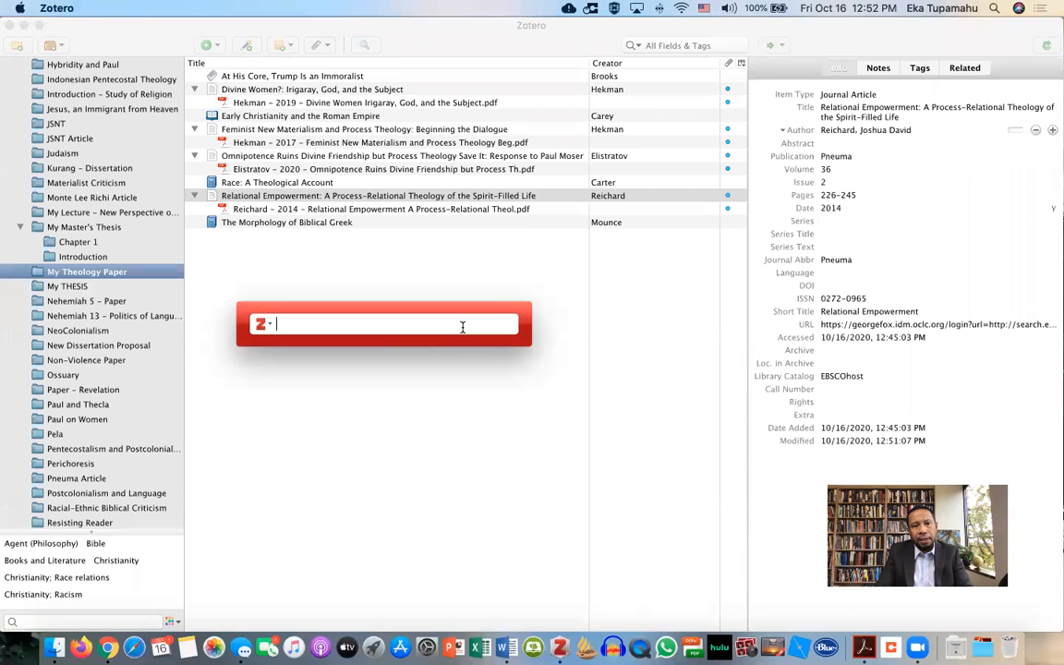
key("ctrl+Right")
key("ctrl+Left")
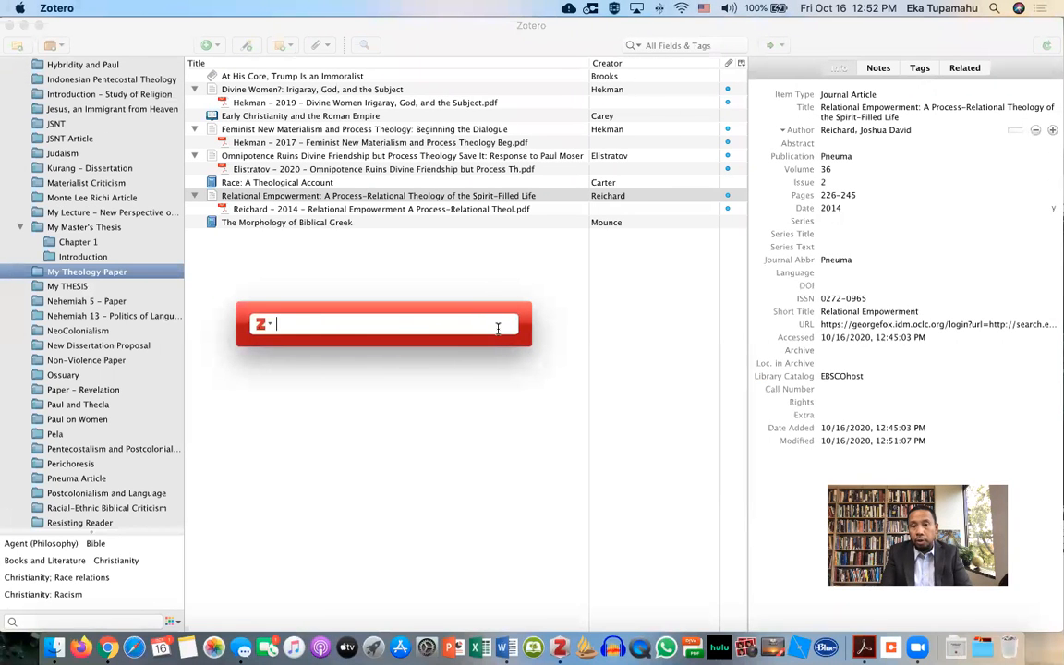
type("J Kam")
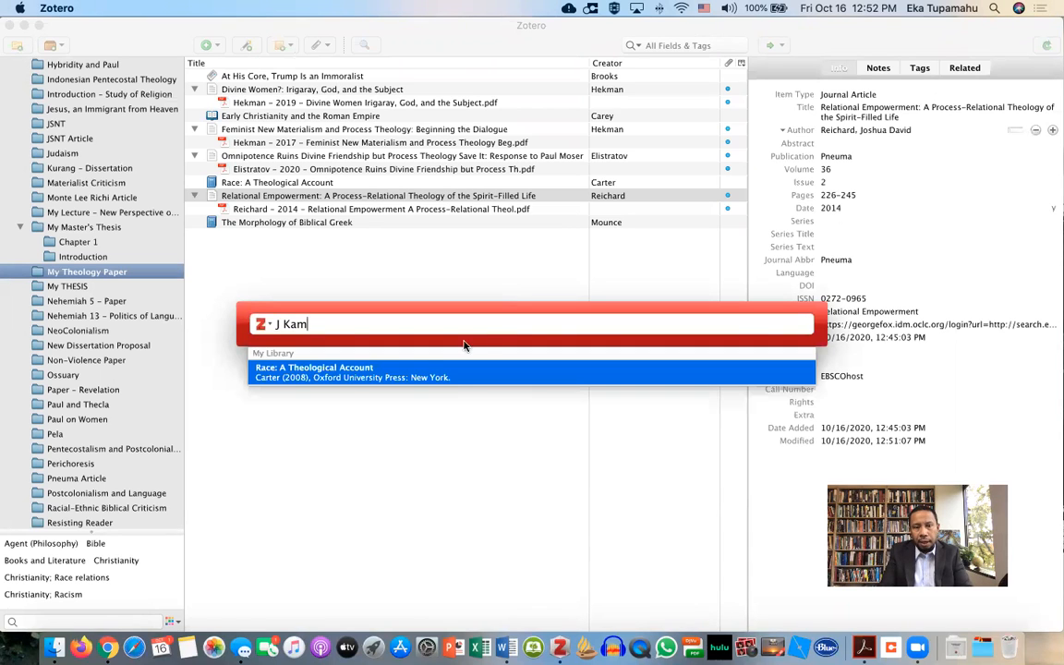
key("Return")
left_click(323, 324)
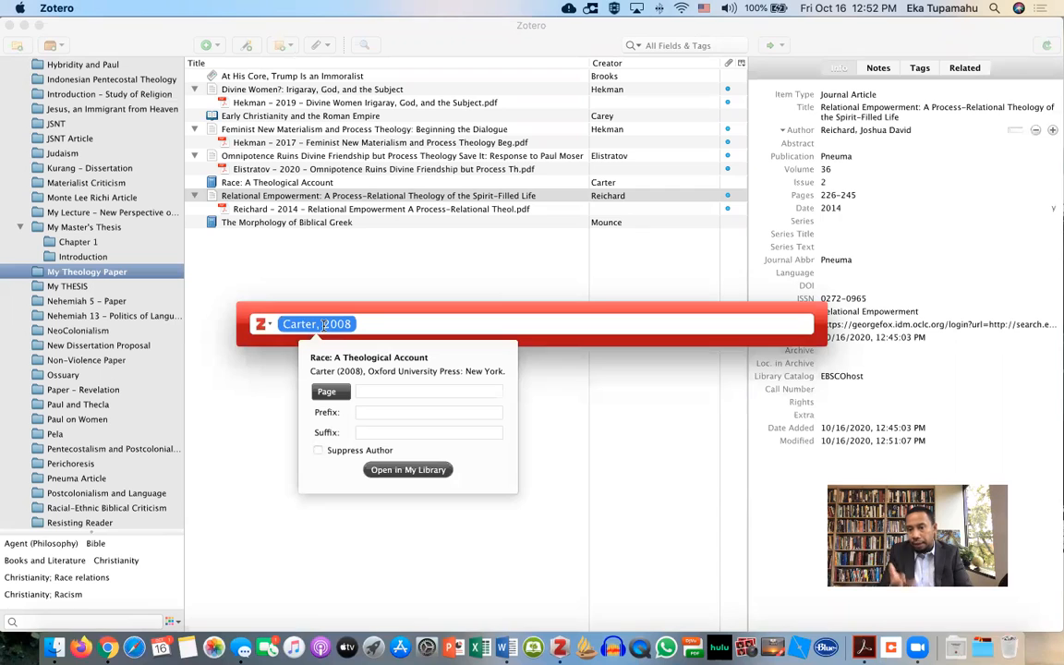
left_click(388, 390)
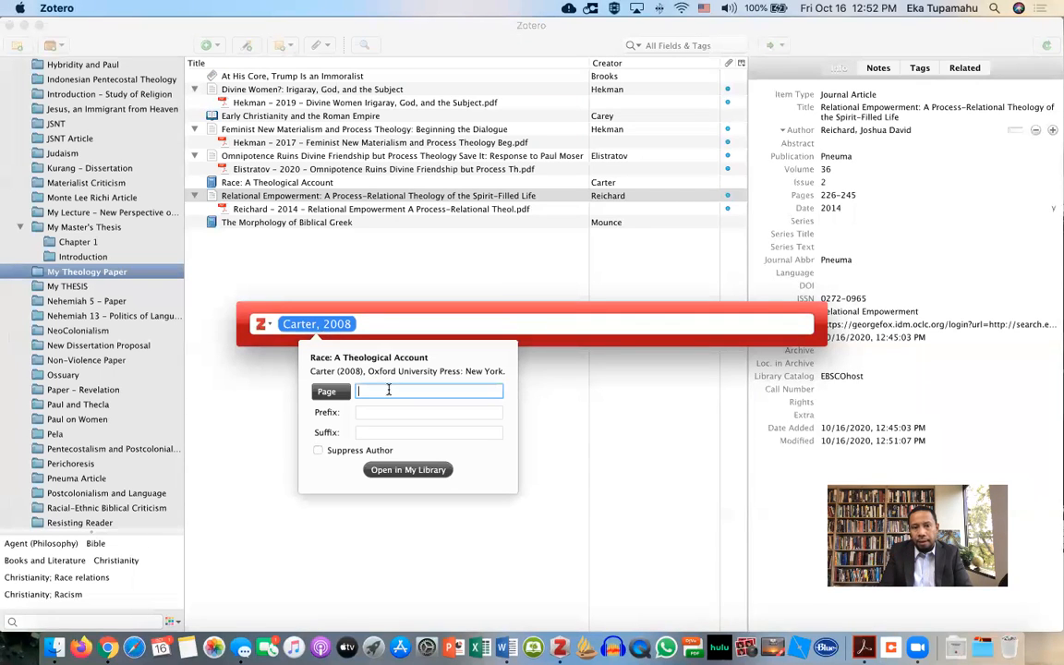
type("6")
key("Return")
key("Return")
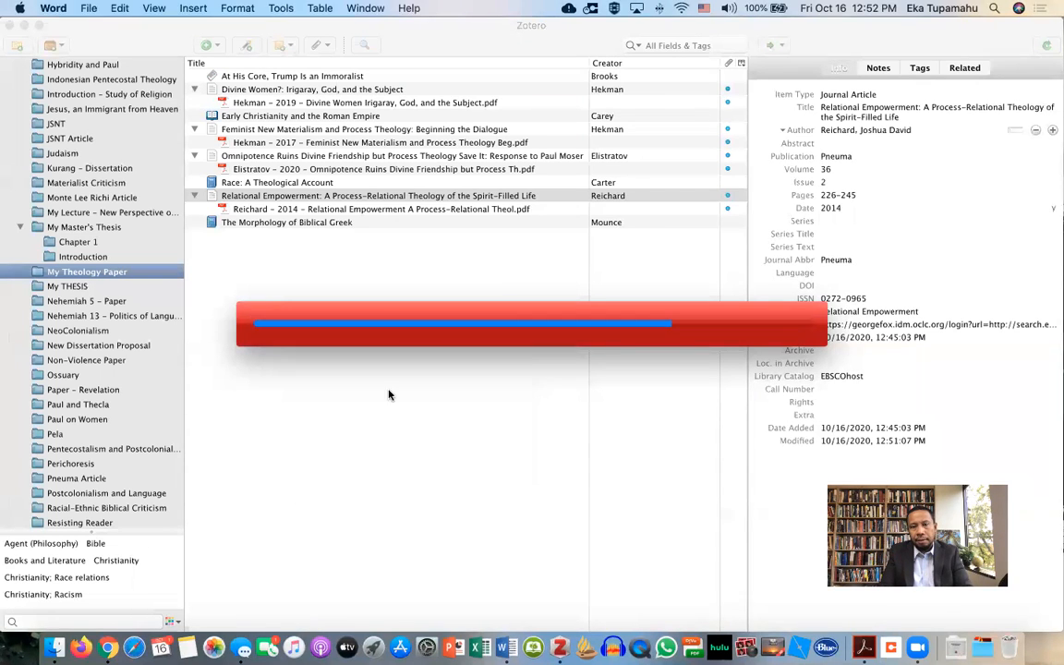
Indent the first line of footnote 2 at the foot of the page
scroll(594, 330, "down", 10)
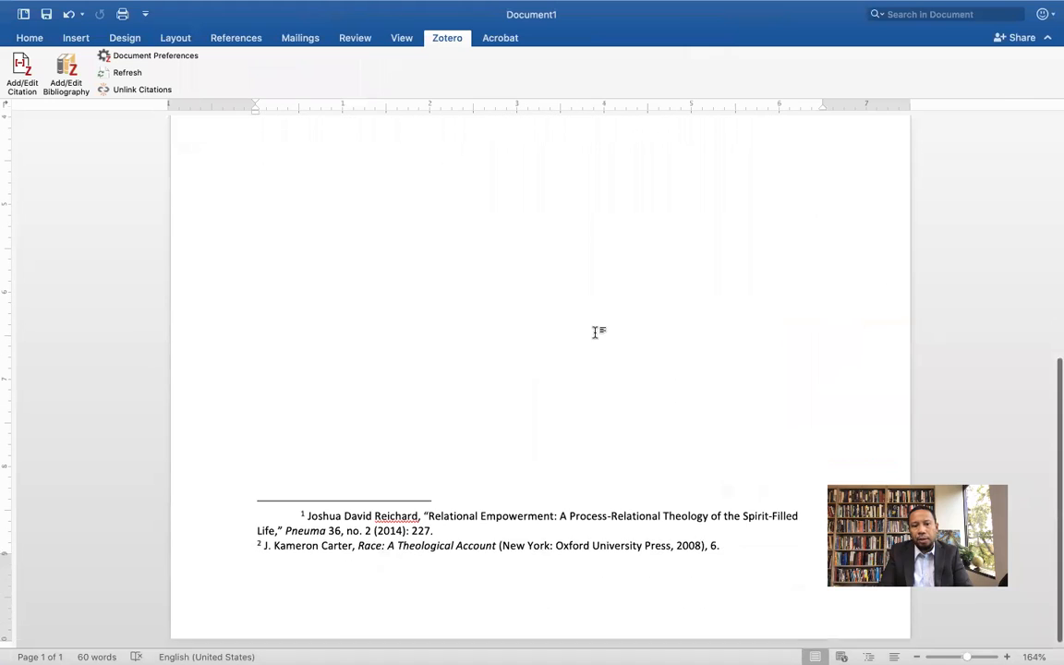
left_click(252, 539)
key("Tab")
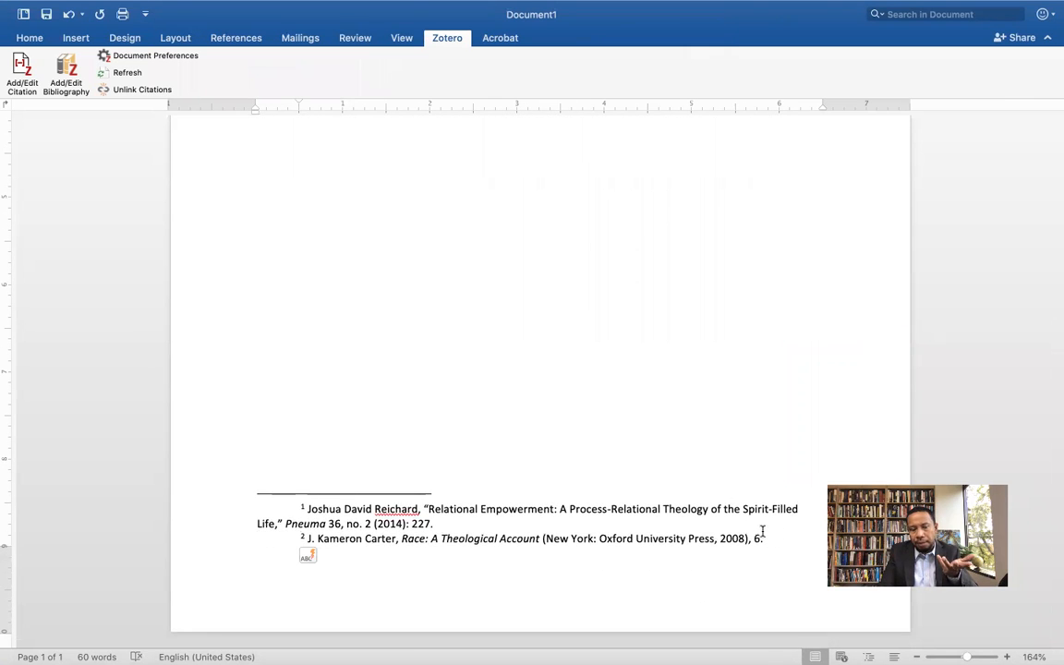
After footnote mark 2 in the body text, add the sentence "This is a good thing."
scroll(739, 425, "up", 10)
left_click(817, 296)
type("This is")
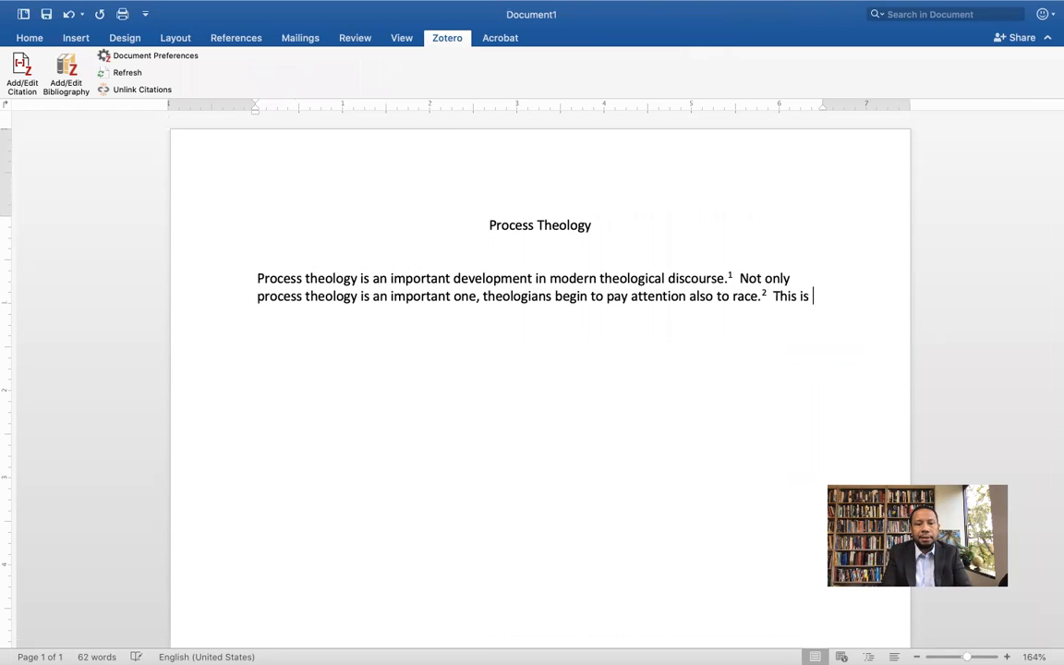
type(" a good thing.")
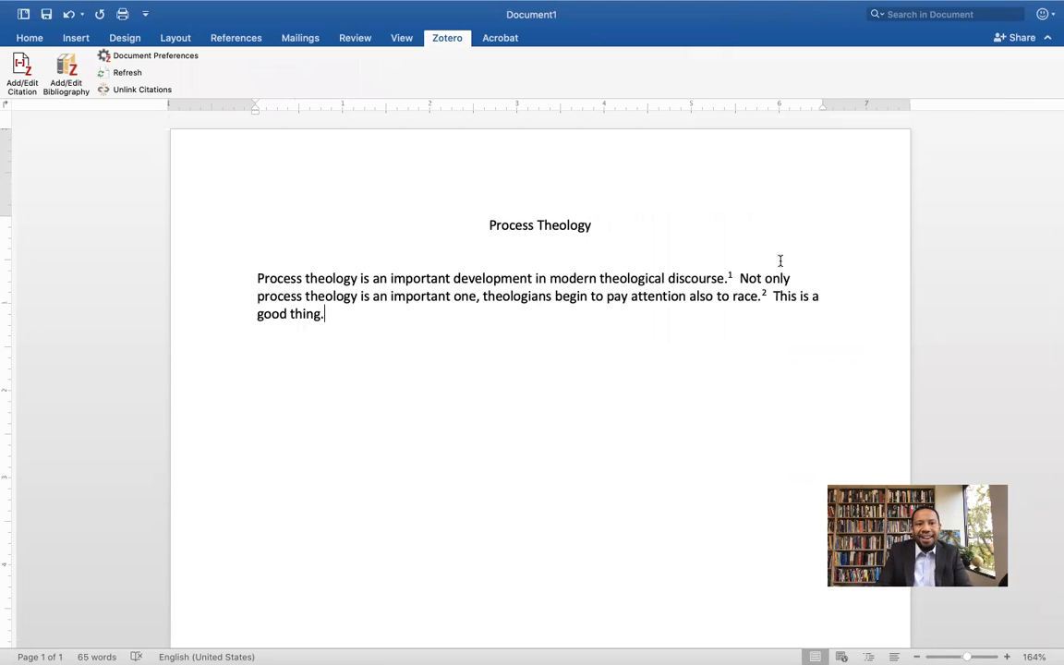
Insert a Zotero footnote after "good thing." citing page 240 of the already cited "Relational Empowerment" article
scroll(734, 283, "down", 10)
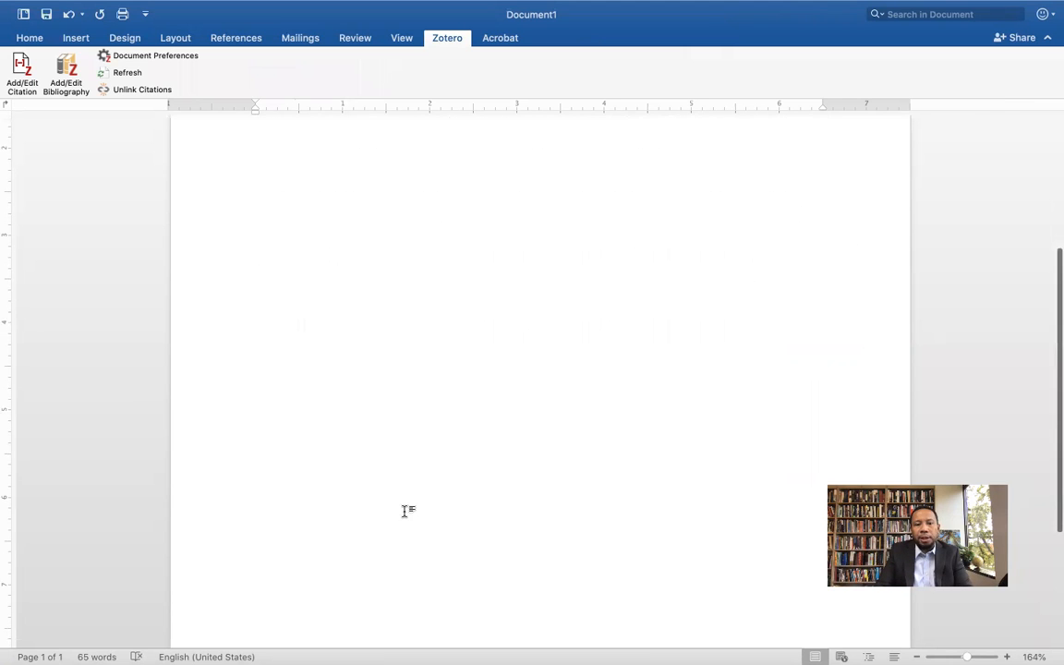
scroll(408, 582, "up", 10)
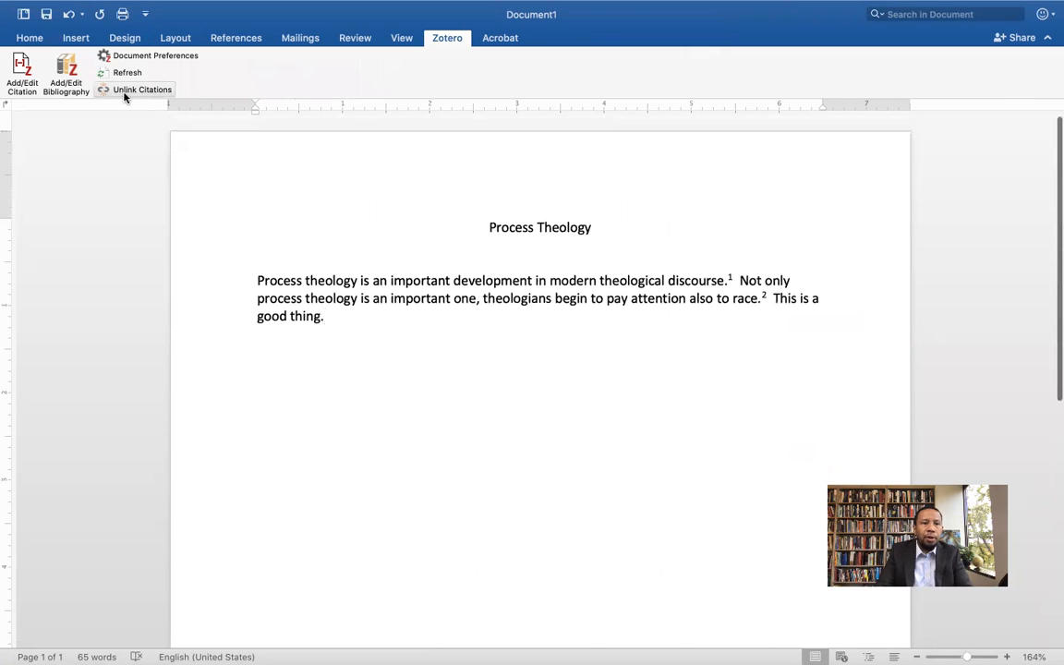
left_click(23, 68)
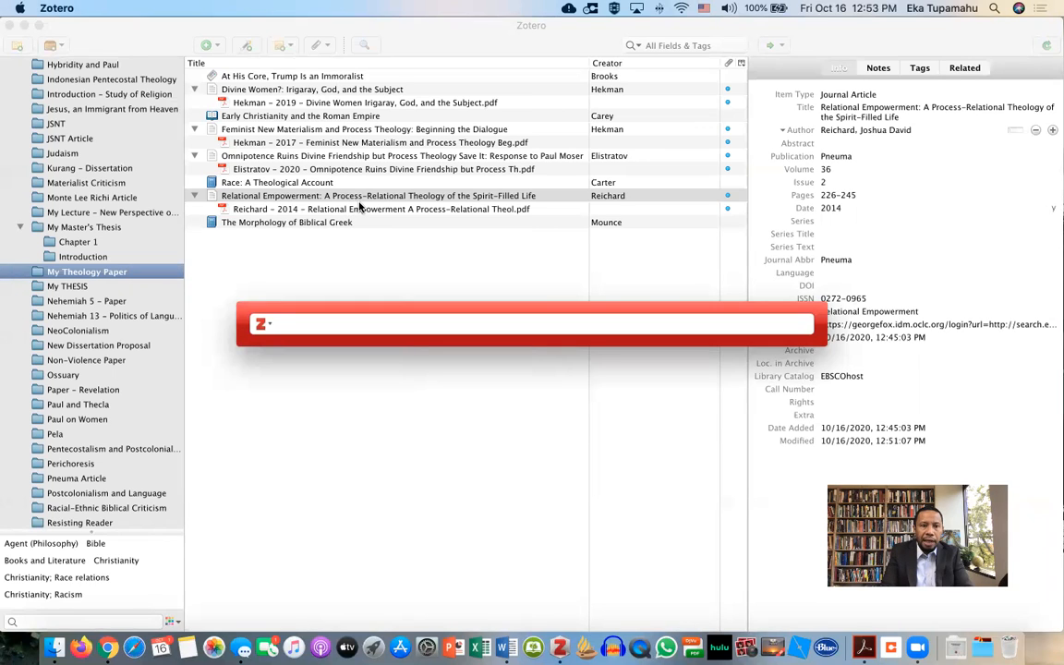
type("Relatio")
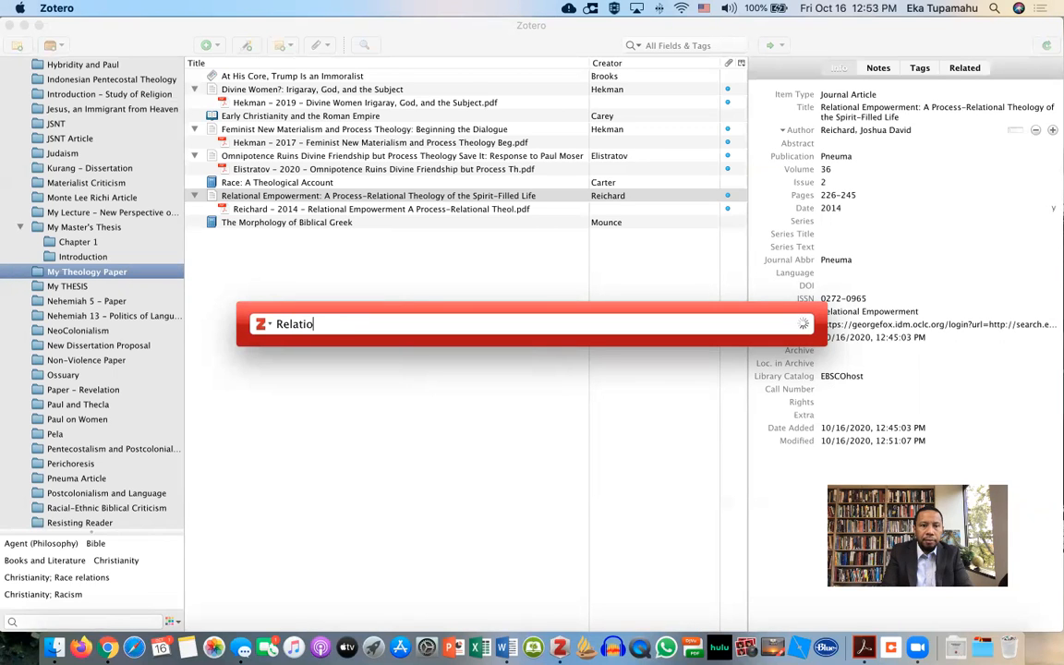
type("nal empo")
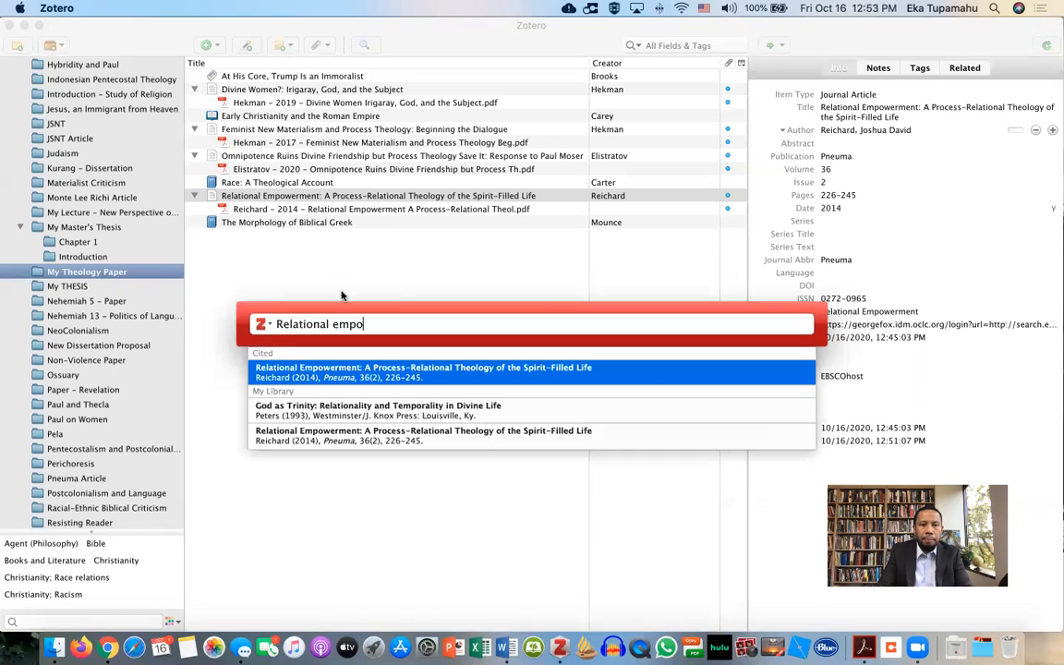
left_click(326, 379)
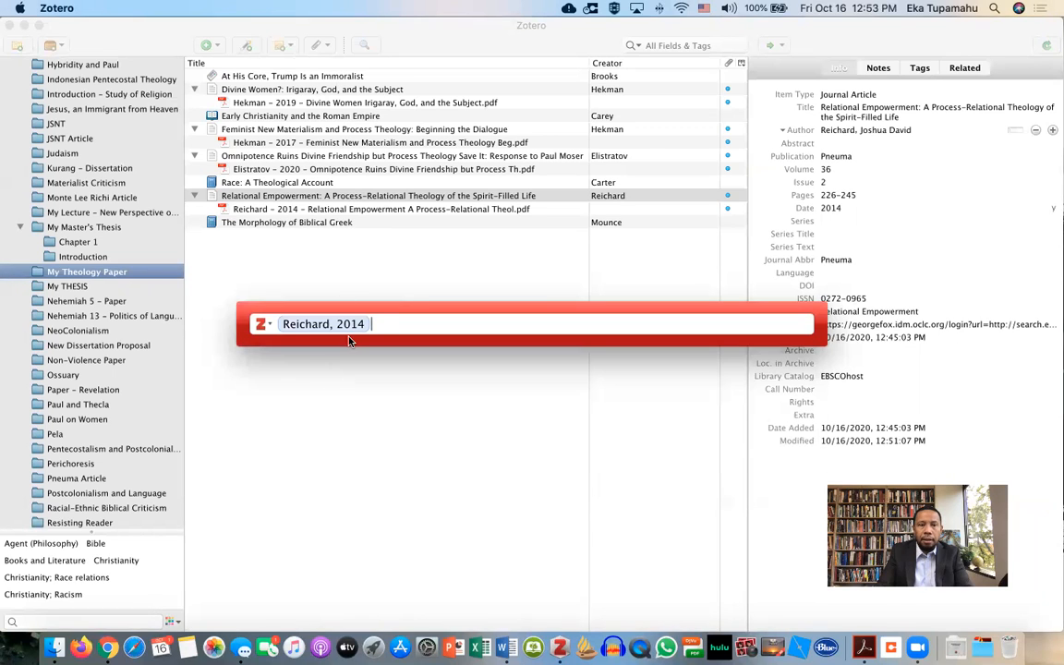
left_click(325, 324)
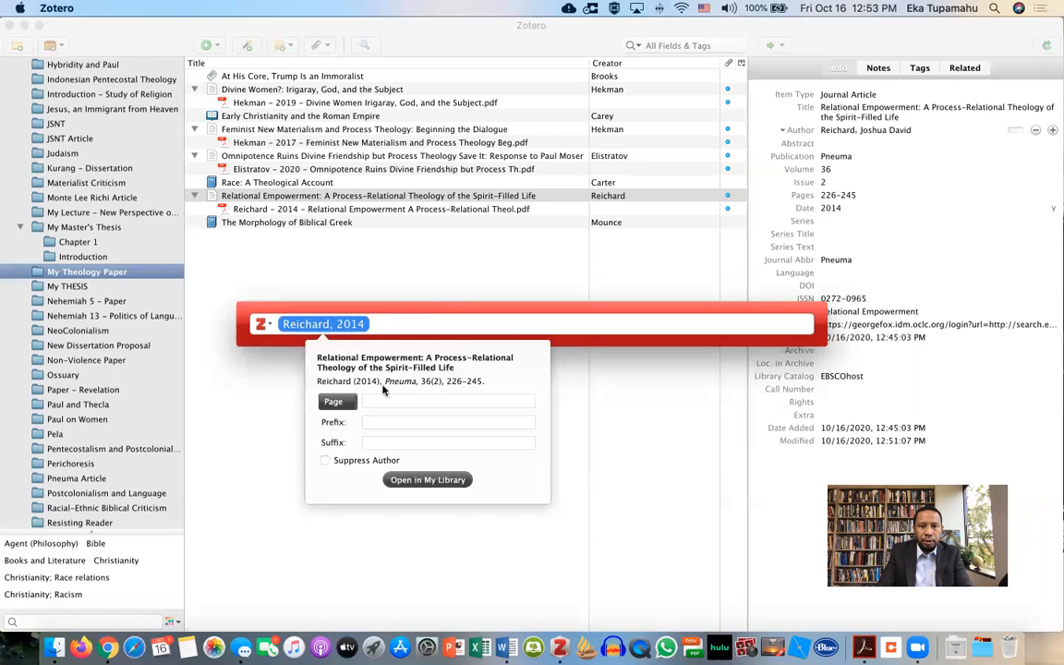
left_click(382, 399)
type("240")
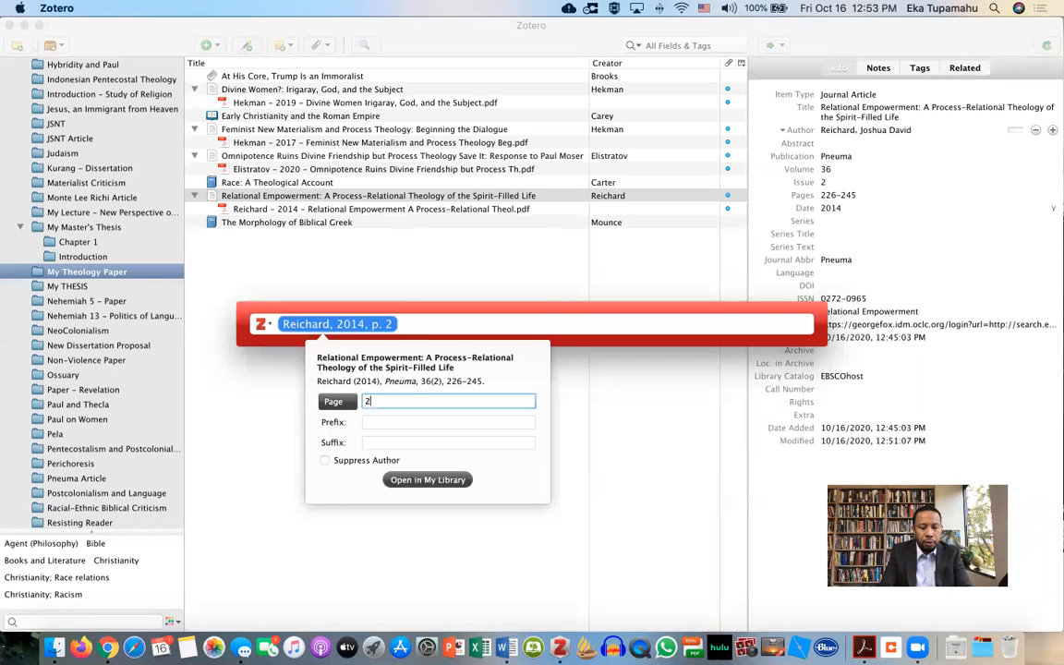
key("Return")
key("Return")
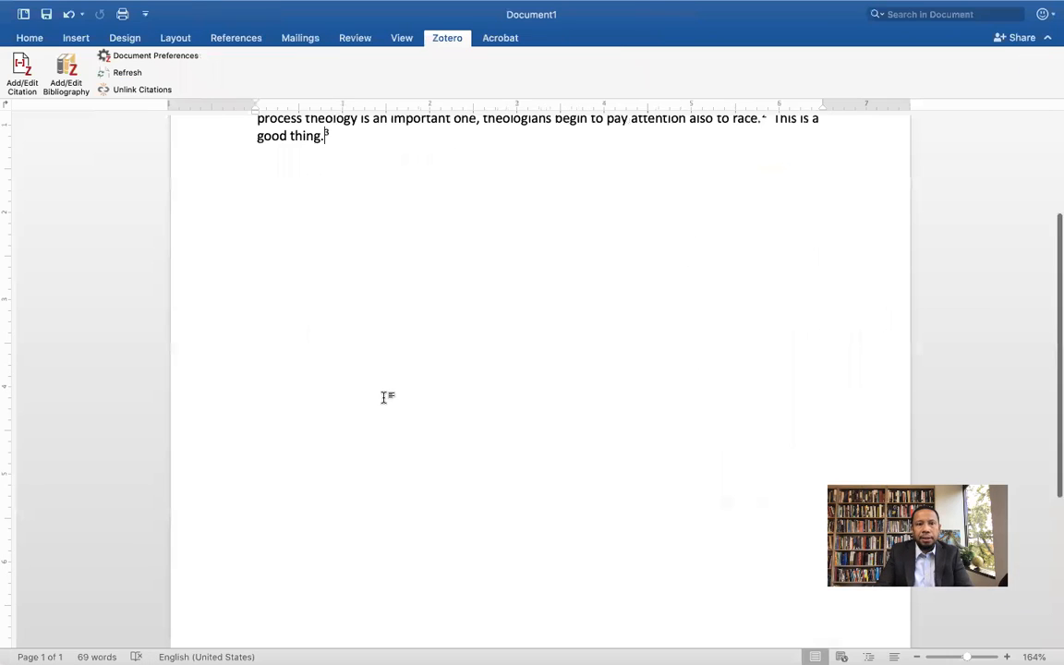
Indent the first line of footnote 3 at the foot of the page
scroll(384, 397, "down", 8)
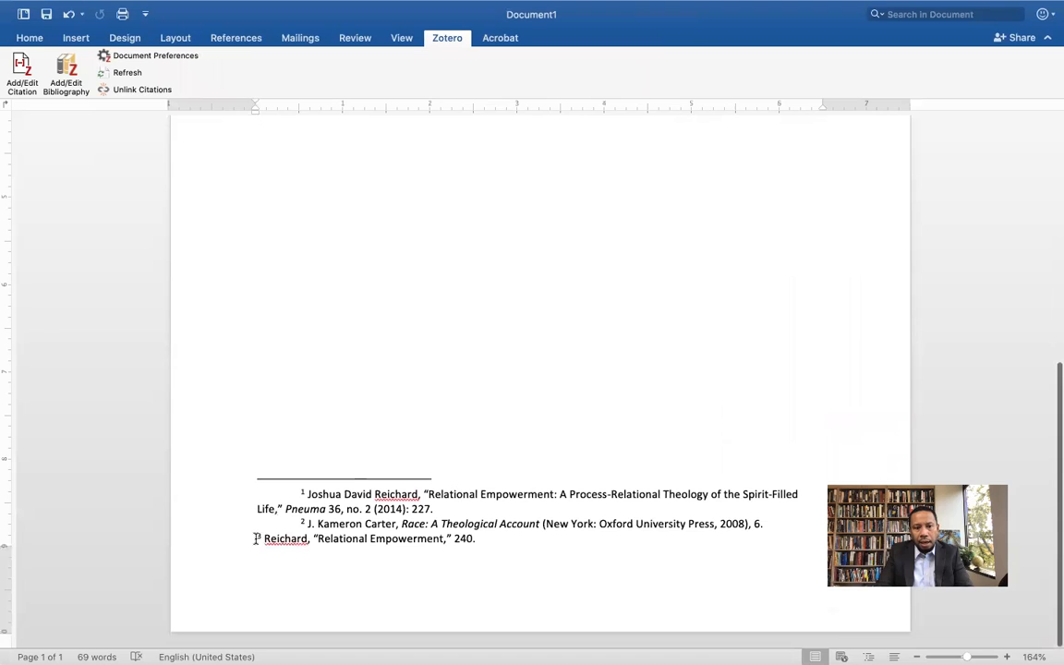
left_click(255, 539)
key("Tab")
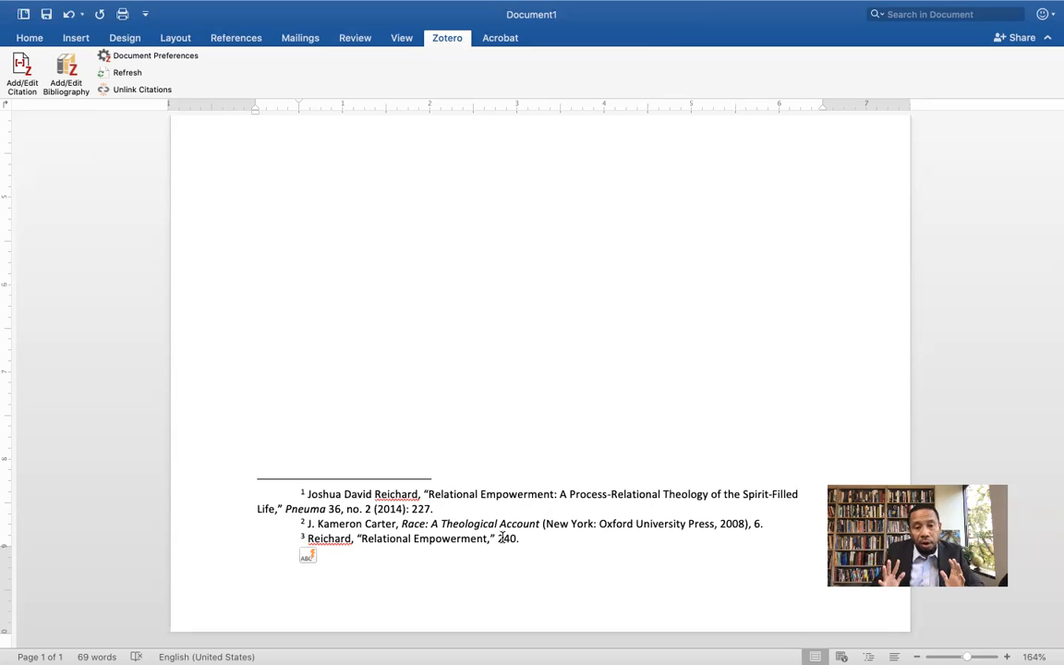
After footnote mark 3 in the body text, add the words "Everyone has to read those works"
scroll(501, 538, "up", 10)
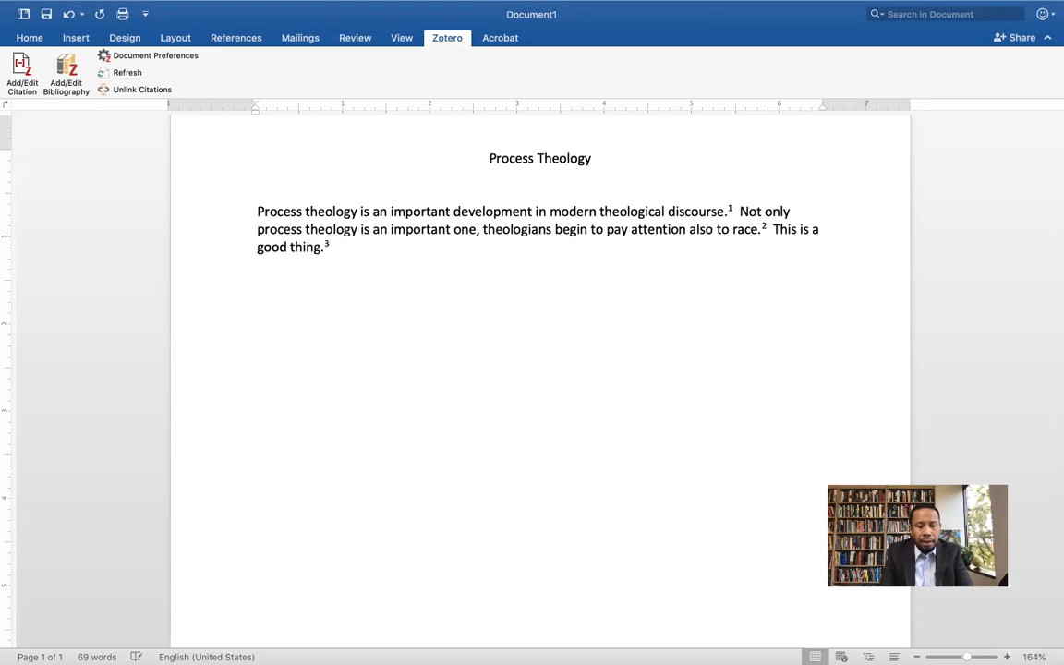
type("A")
key("BackSpace")
type("Every")
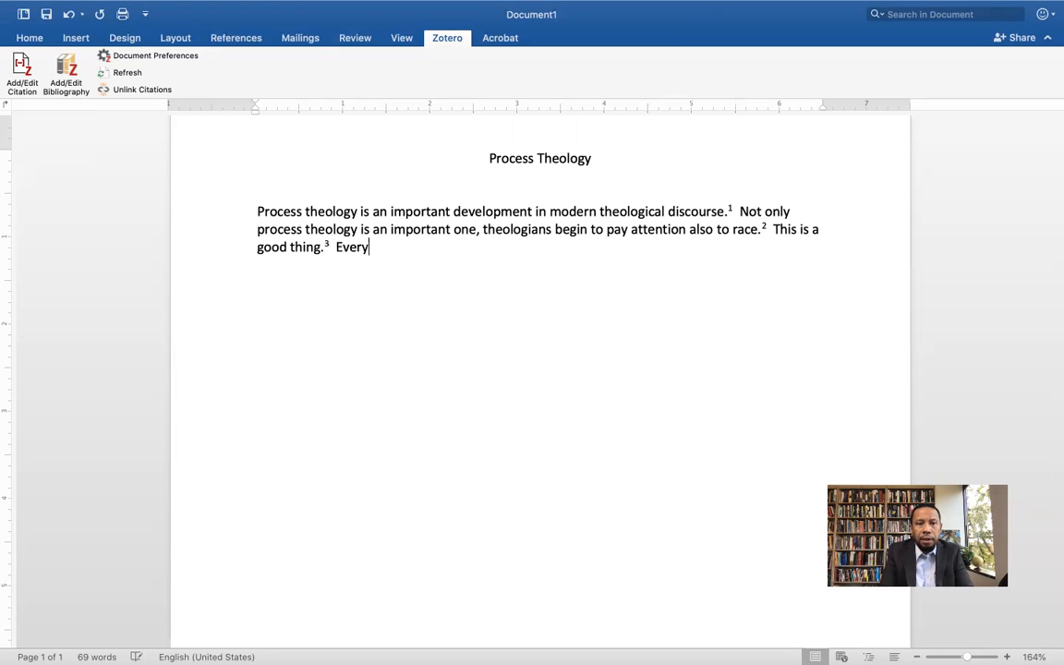
type("one has to re")
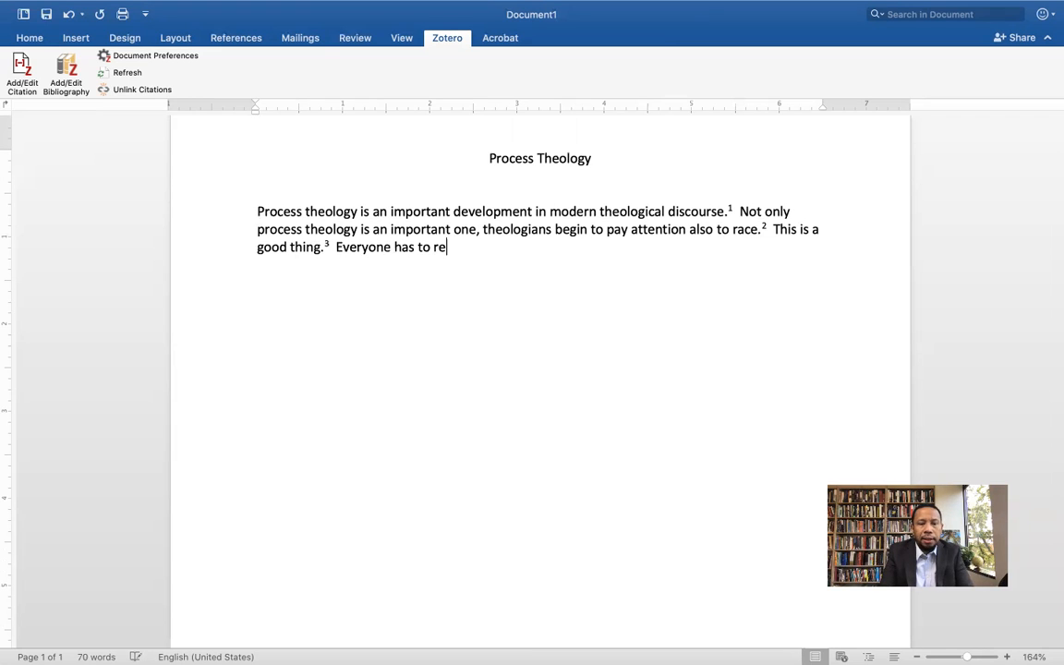
type("ad those works")
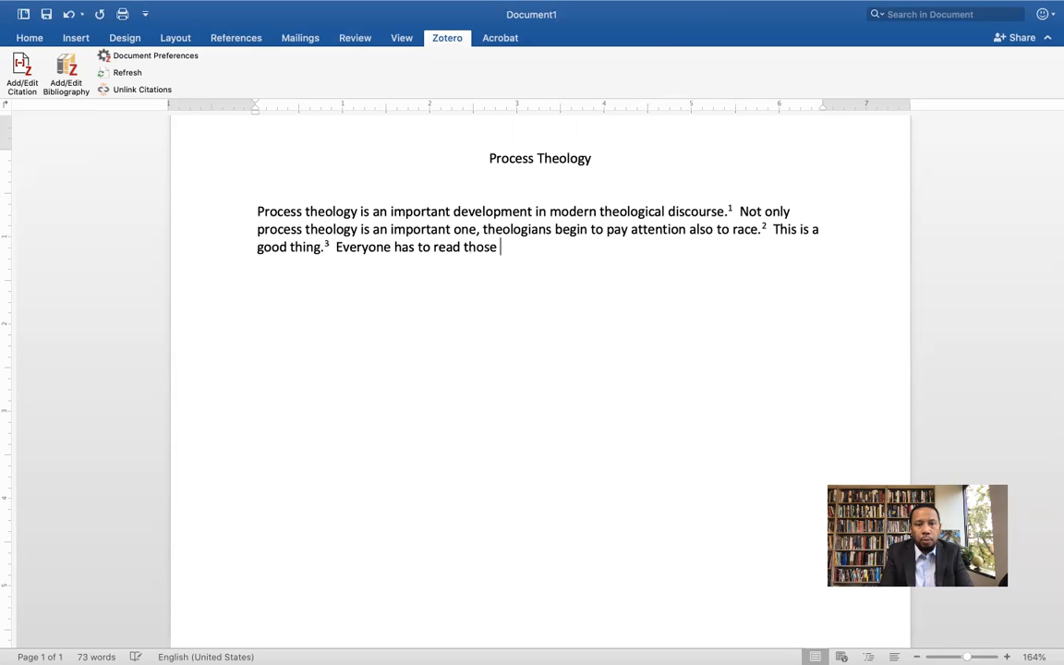
Switch to Zotero, view the details of the "Early Christianity and the Roman Empire" book section, and return to Word
key("ctrl+Left")
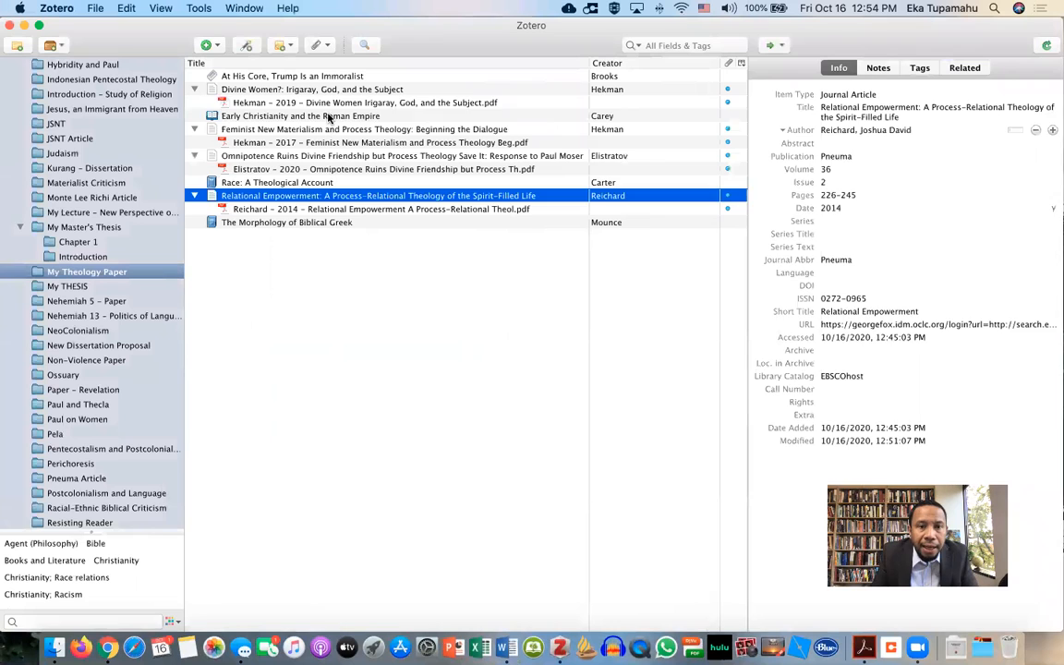
left_click(298, 116)
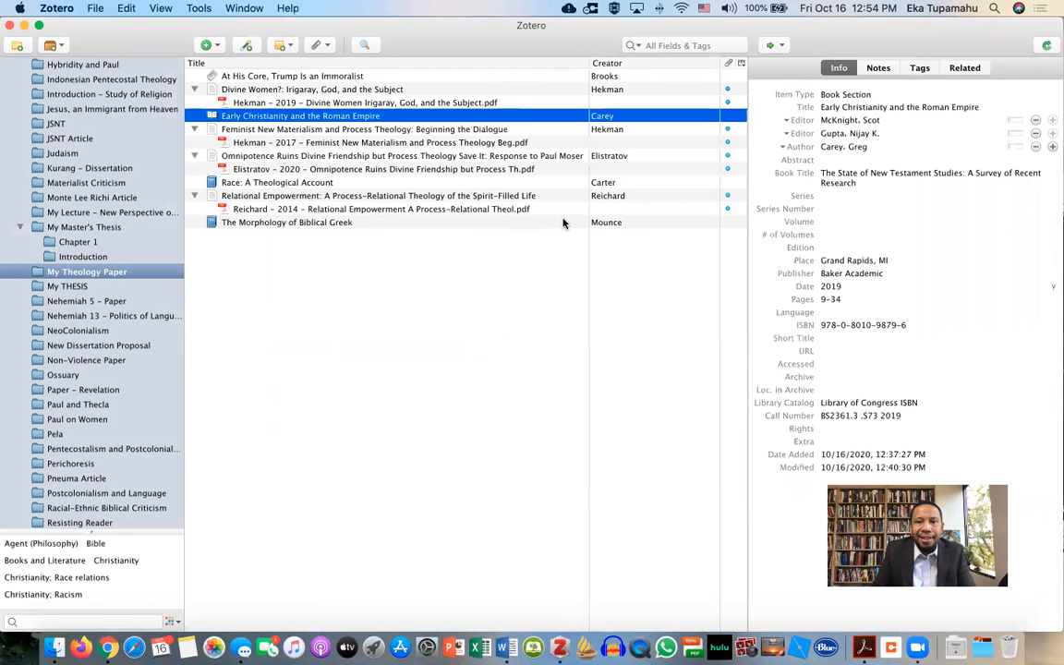
key("ctrl+Right")
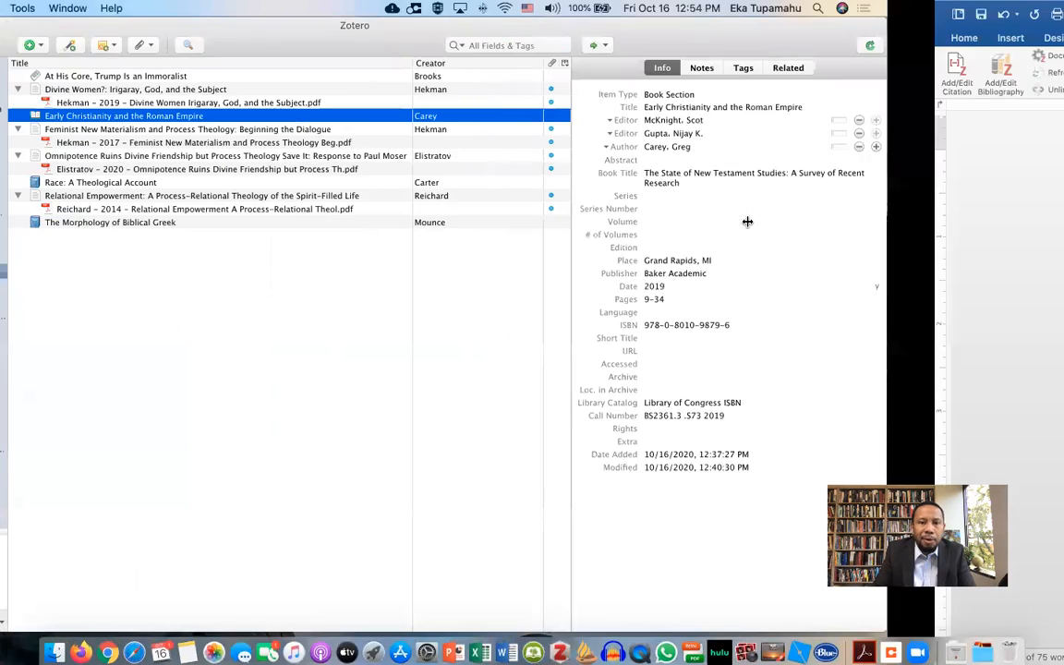
End "Everyone has to read those works" with a period and start a Zotero citation there, searching for "Early Christianity and the Roman empire"
left_click(574, 248)
key("BackSpace")
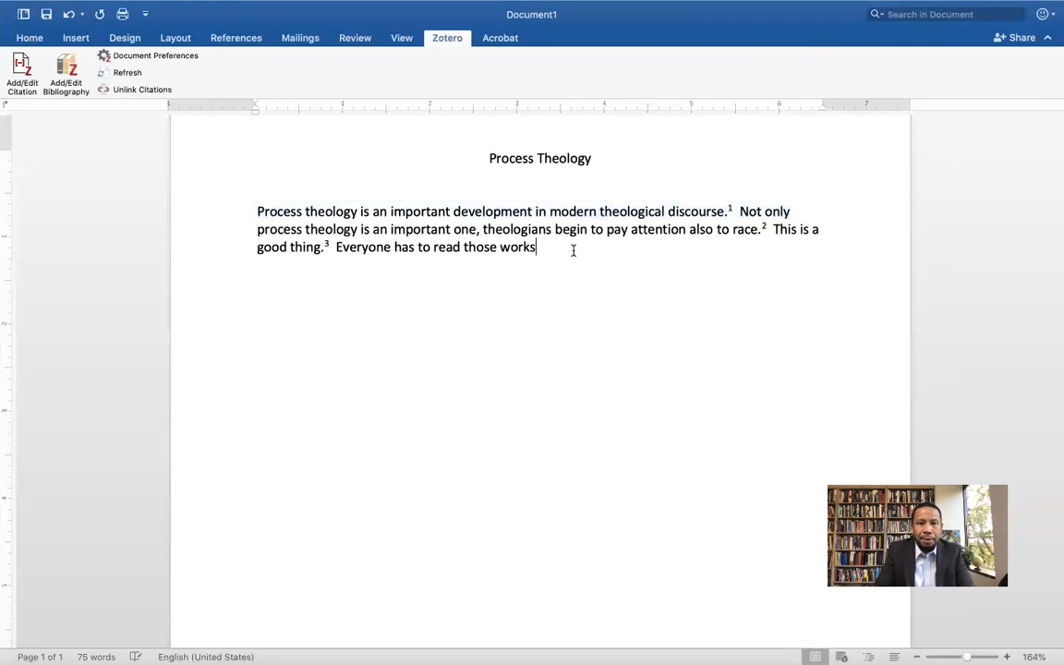
left_click(21, 66)
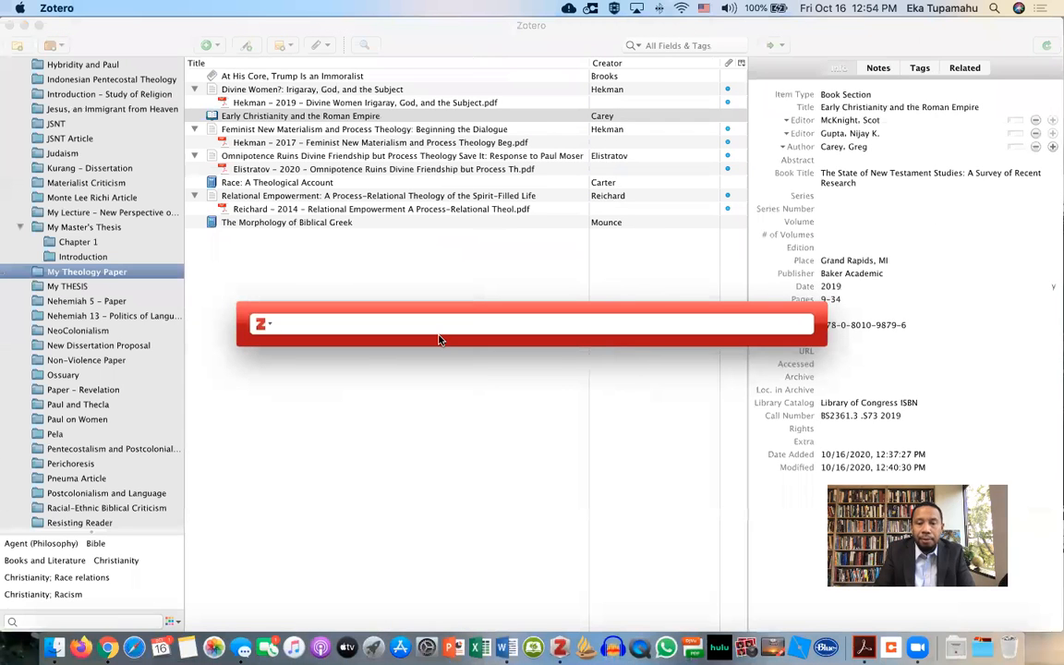
type("Early Chir")
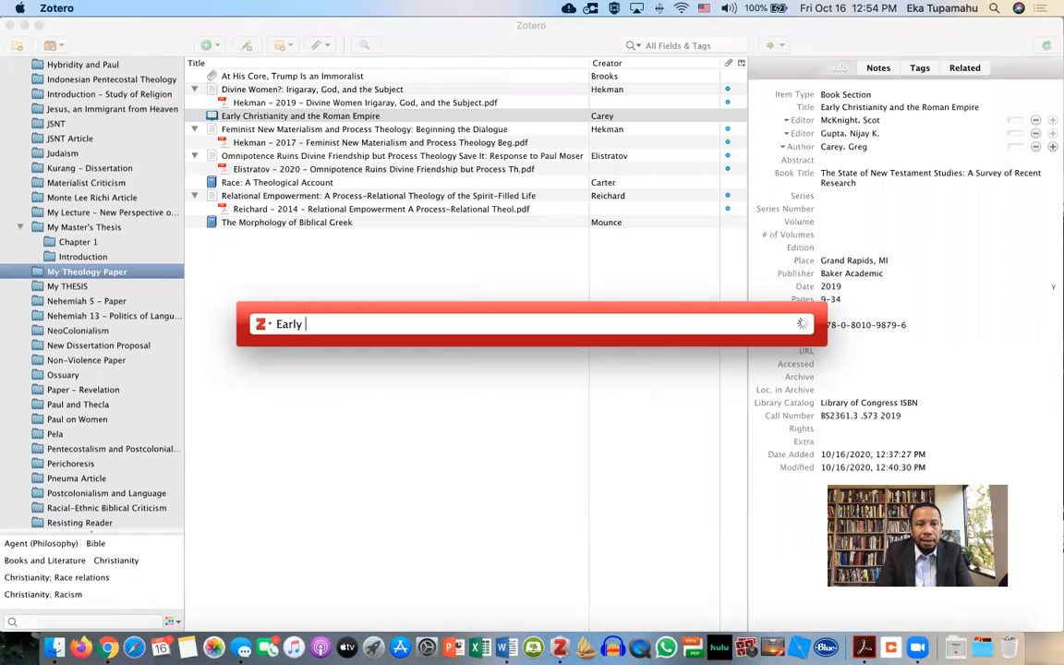
key("BackSpace")
key("BackSpace")
type("rsi")
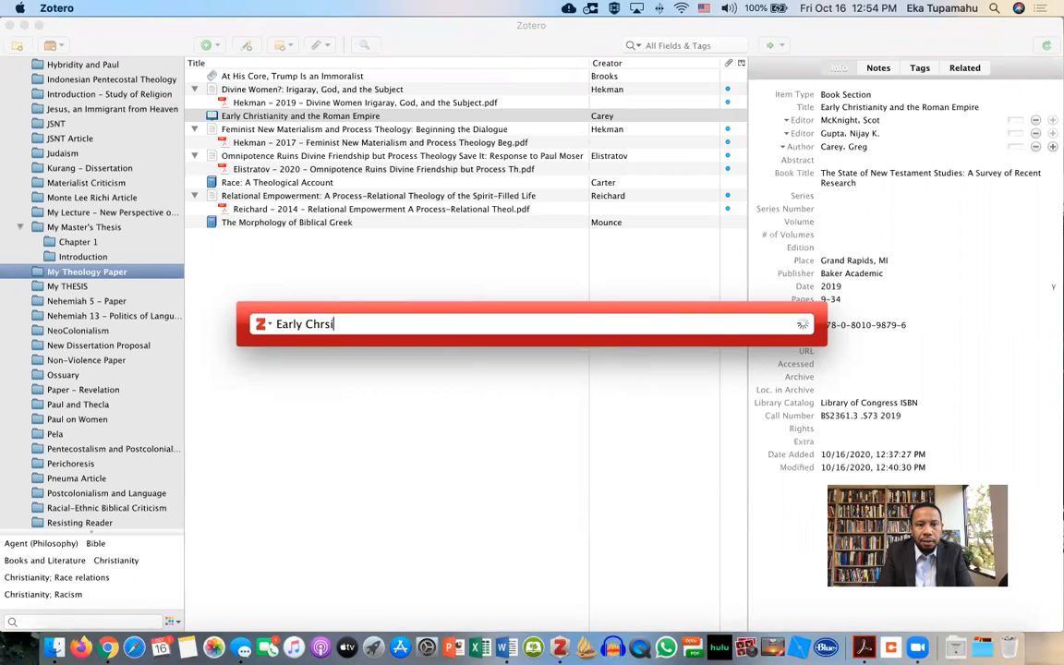
key("BackSpace")
key("BackSpace")
type("istiani")
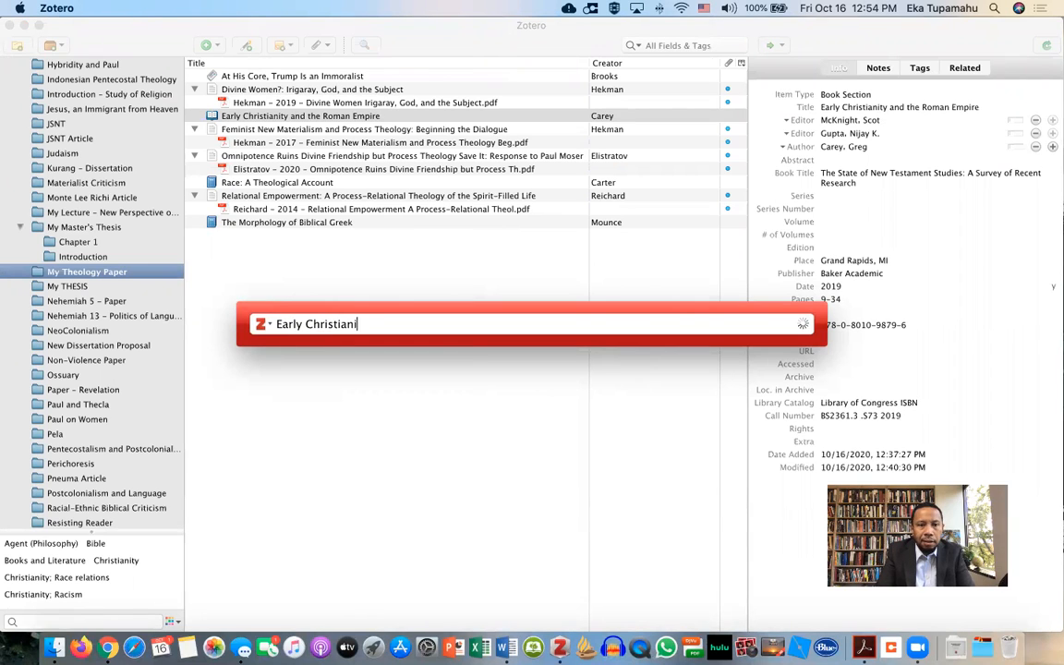
type("ty and the")
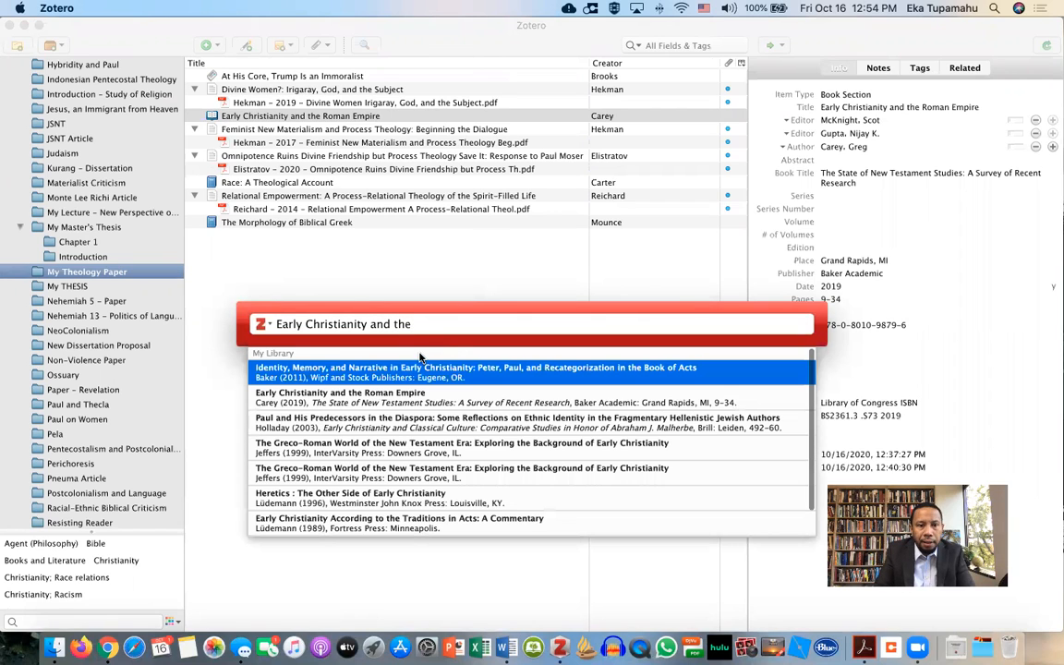
type(" Roman Empire")
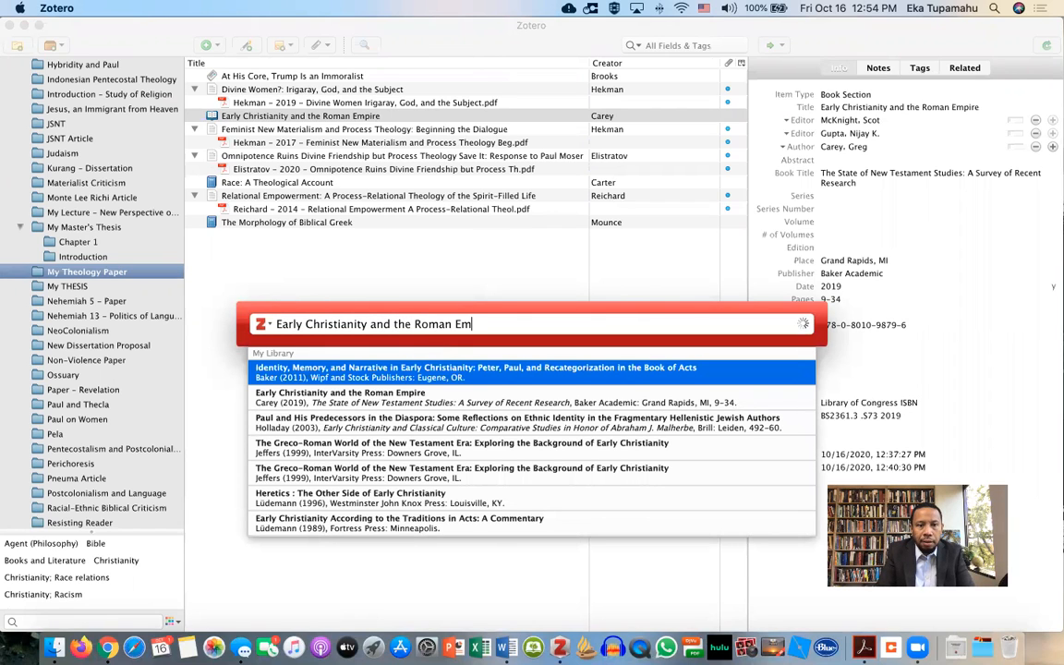
key("BackSpace")
key("BackSpace")
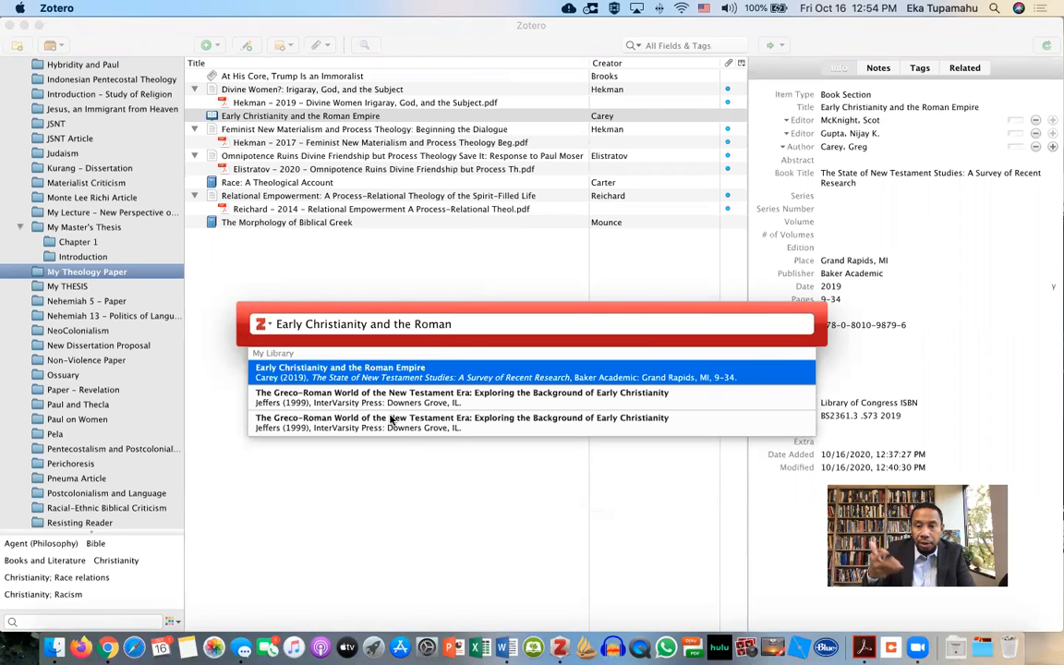
type("emopi")
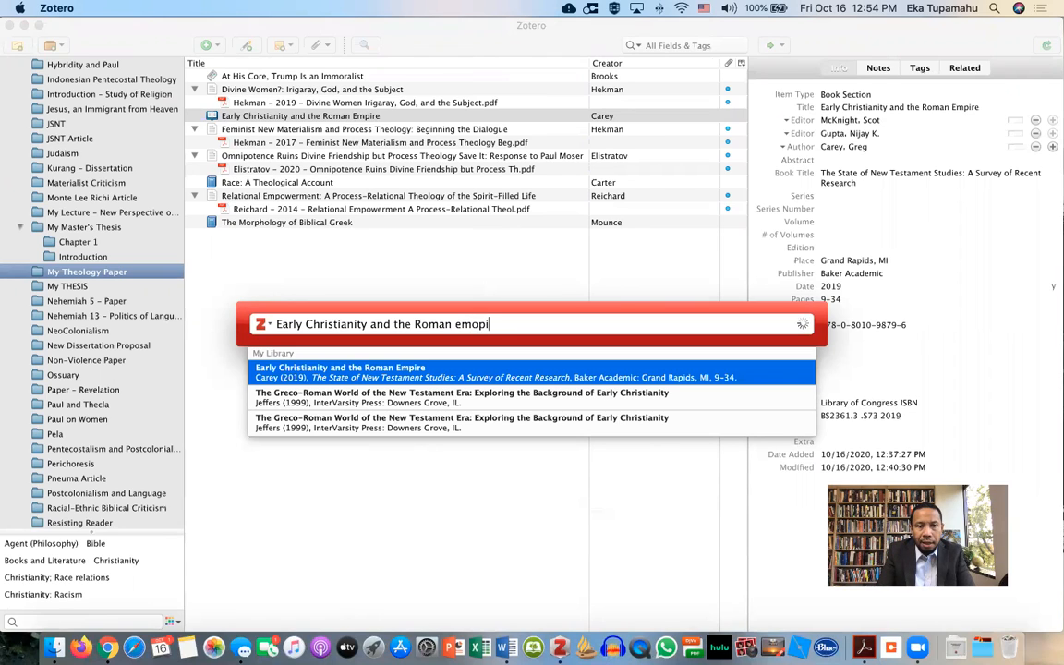
key("BackSpace")
key("BackSpace")
key("BackSpace")
type("pire")
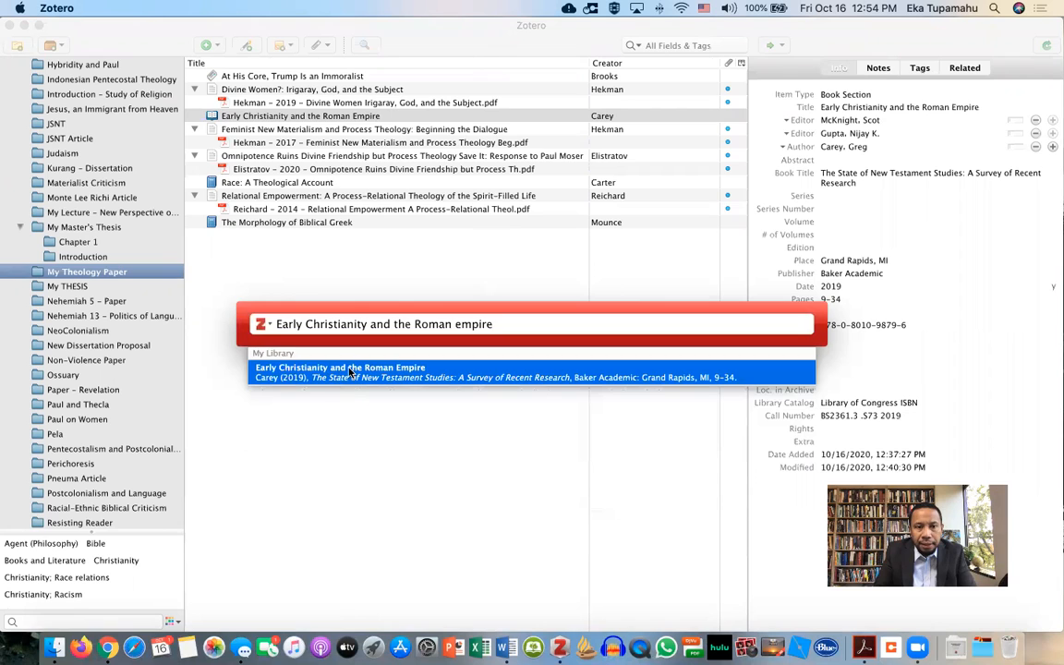
Cite page 15 of the "Early Christianity and the Roman Empire" book section and insert the citation as a footnote
left_click(349, 371)
left_click(330, 325)
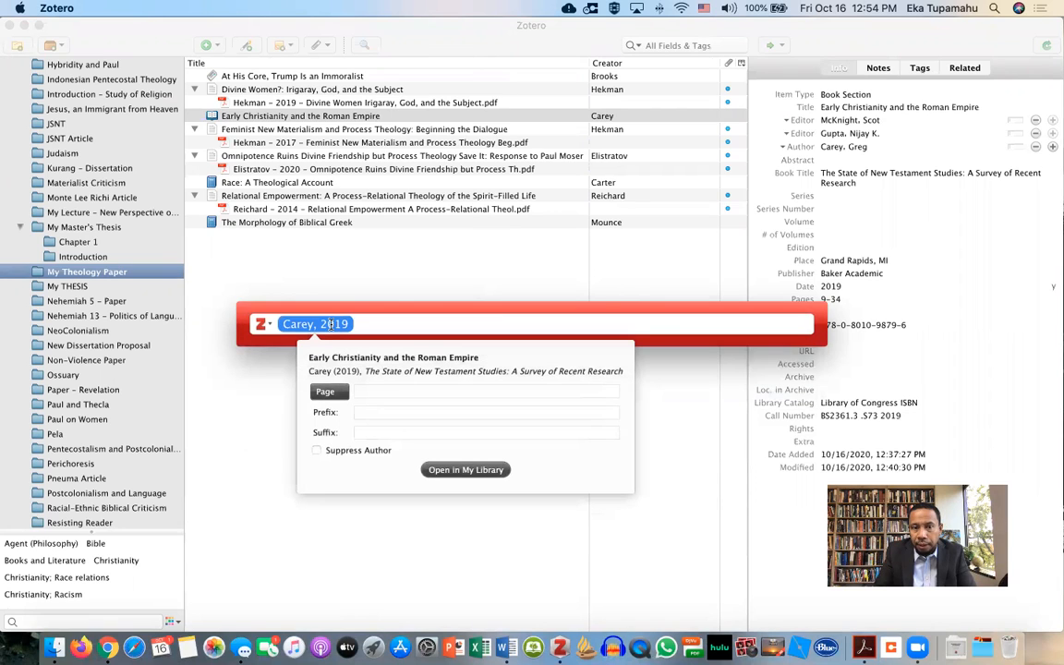
left_click(384, 390)
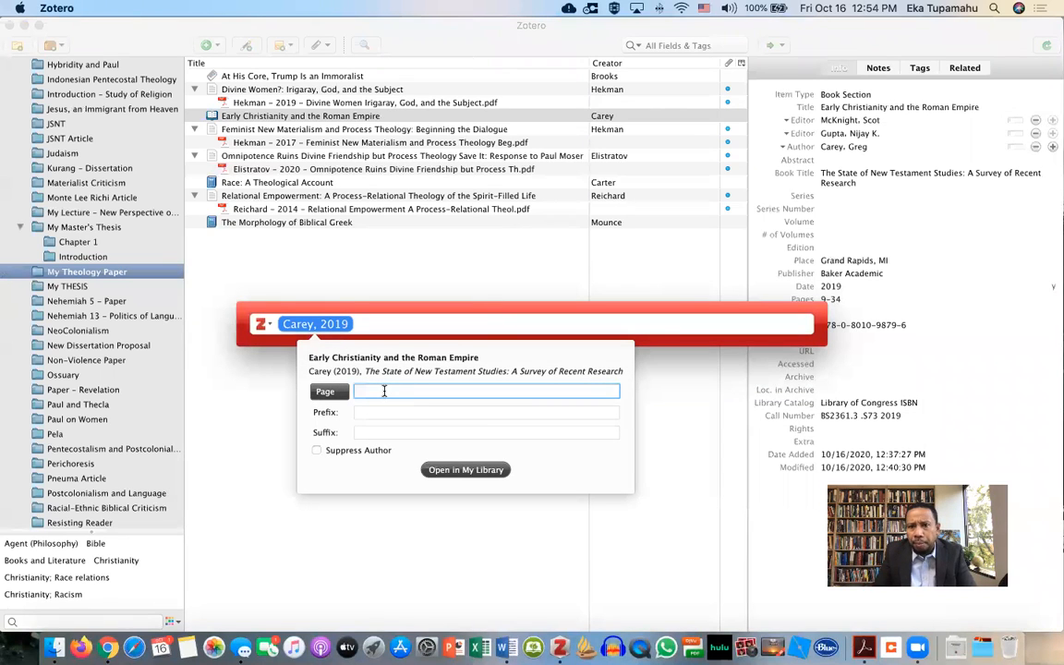
type("15")
key("Return")
key("Return")
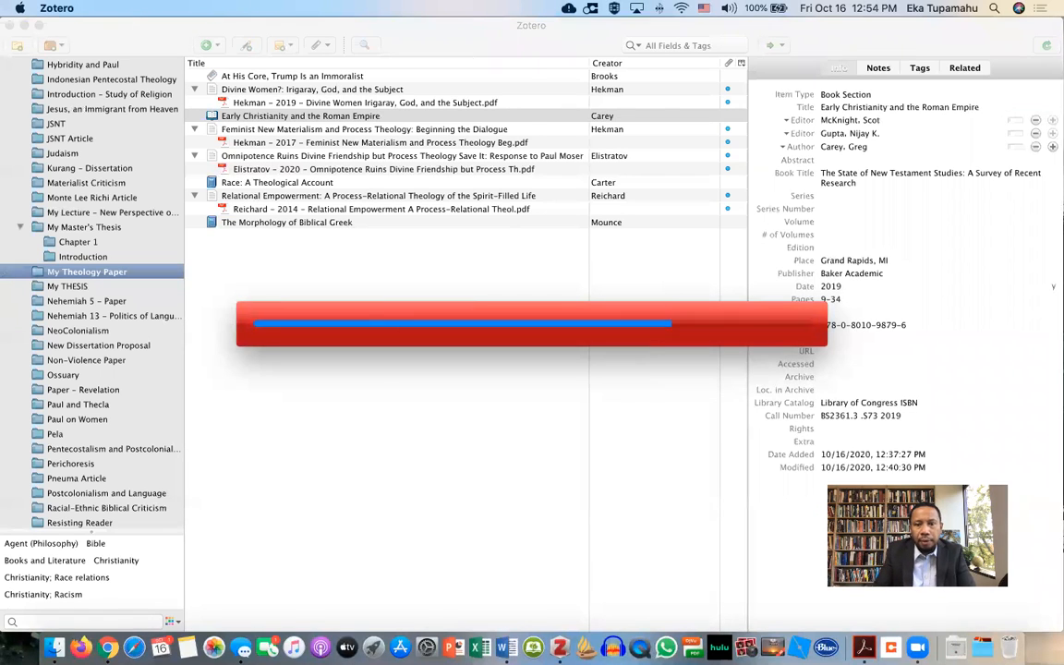
Indent the first line of footnote 4 at the foot of the page
scroll(385, 391, "down", 10)
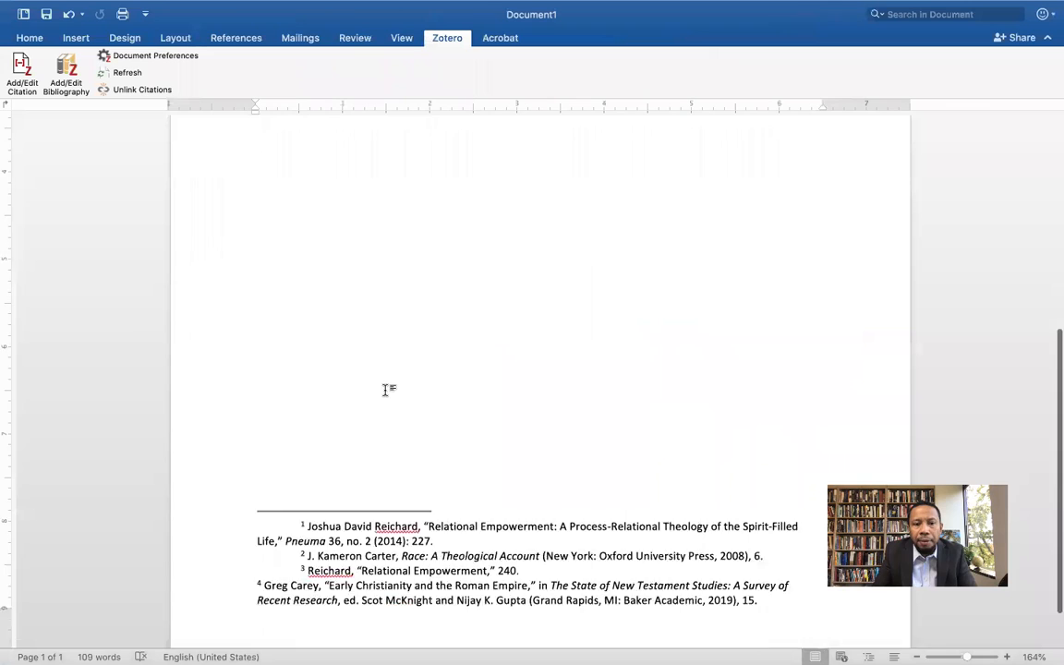
left_click(258, 524)
key("Tab")
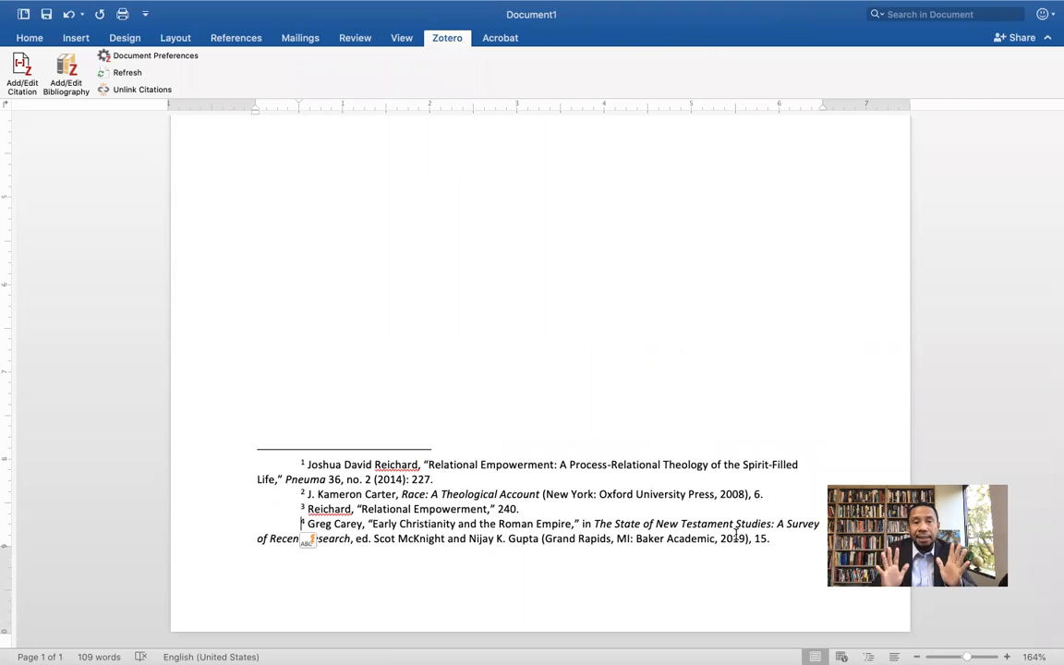
Add a centred "Bibliography" heading below the body paragraph, with blank lines separating it from the text
scroll(677, 404, "up", 10)
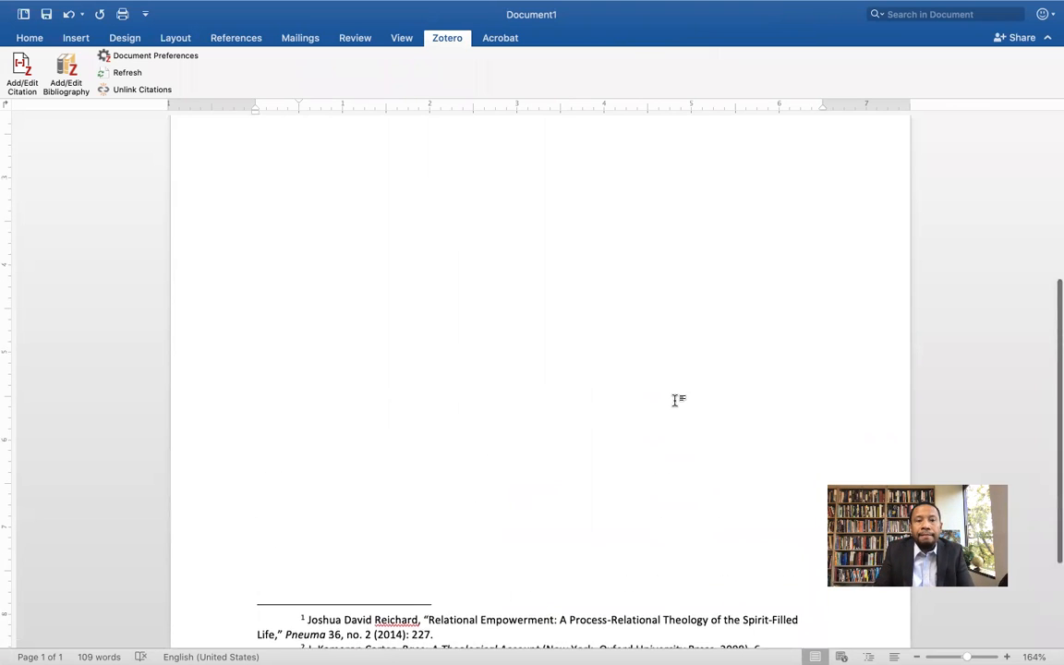
scroll(677, 400, "up", 3)
left_click(591, 257)
key("Return")
key("Return")
key("Return")
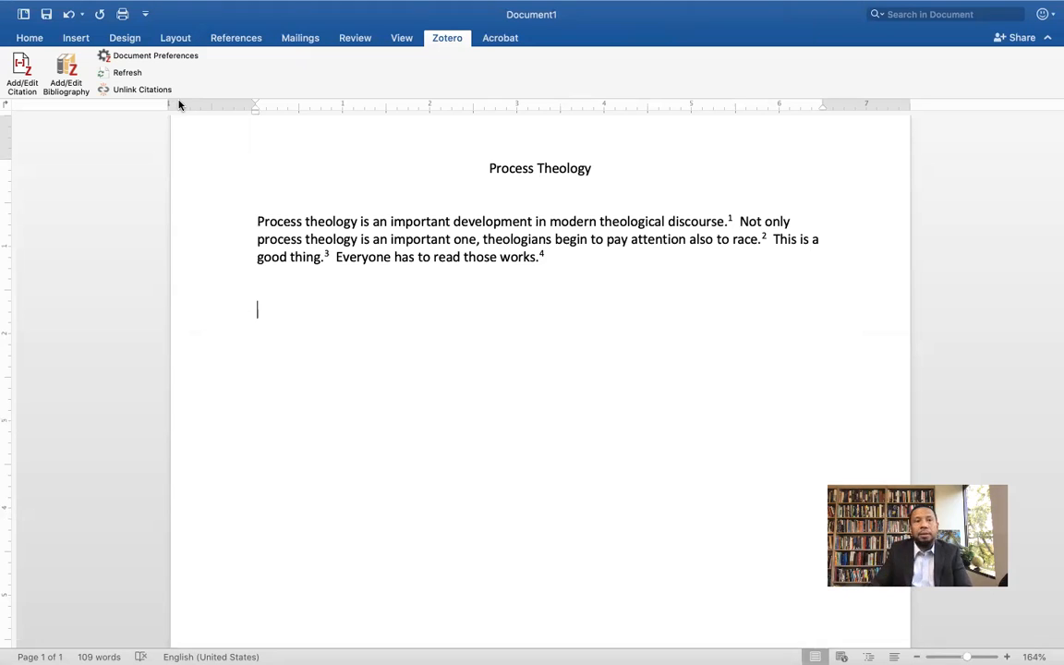
left_click(31, 37)
left_click(348, 84)
type("Bib")
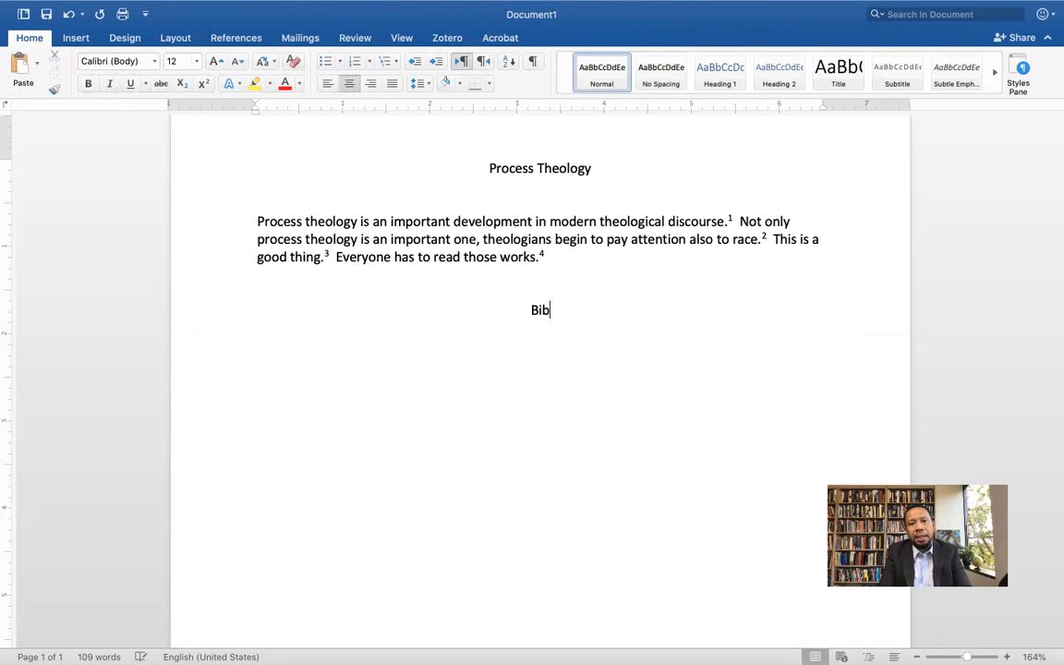
type("liography")
key("Return")
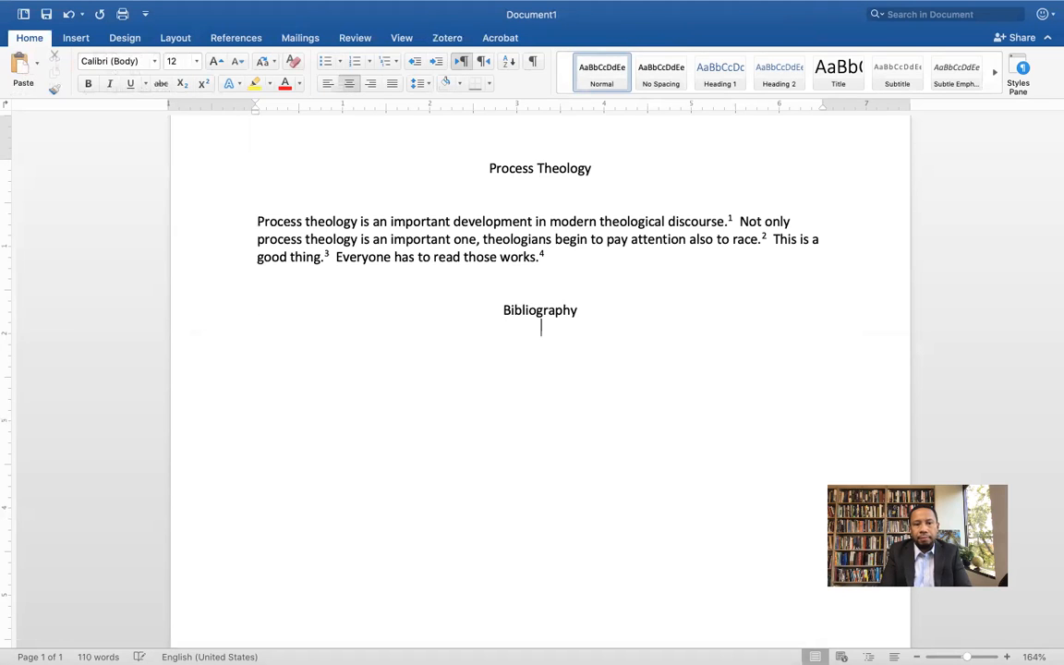
Insert the Zotero bibliography on a left-aligned line below the "Bibliography" heading
key("super+l")
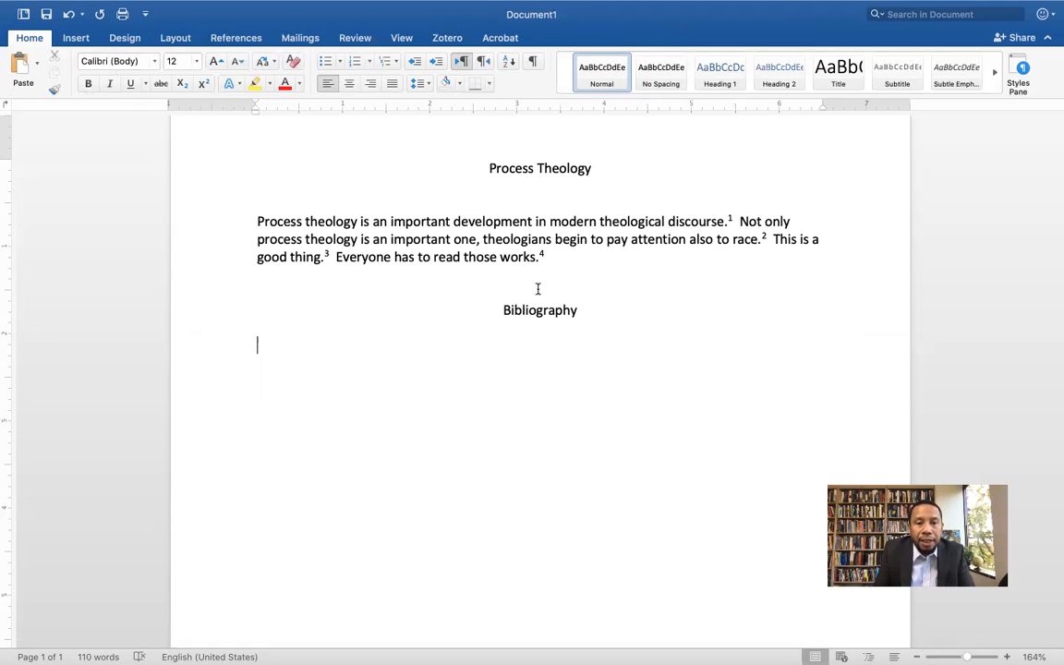
left_click(447, 38)
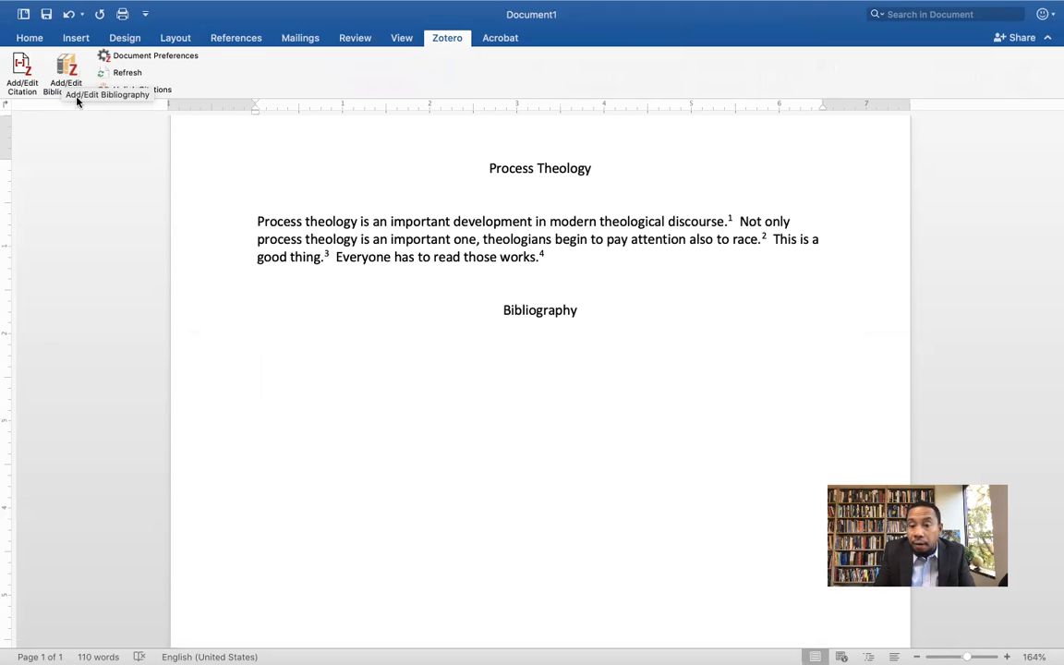
left_click(66, 72)
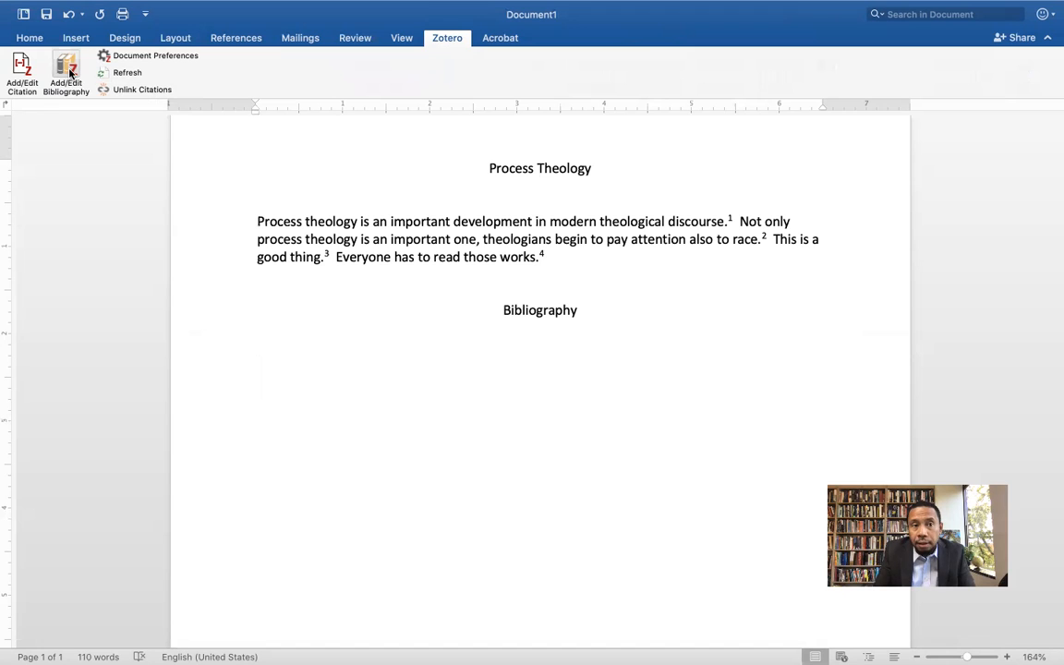